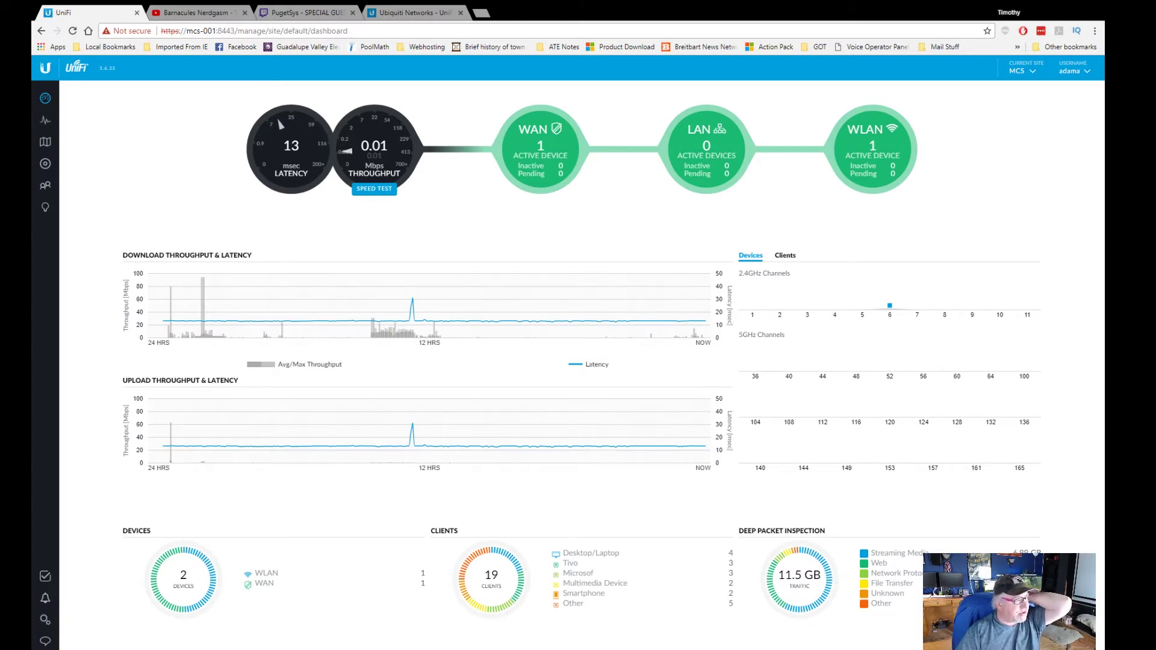
- Examine the dashboard's latency and throughput gauges and the connection summaries for WAN, LAN and WLAN
click(46, 165)
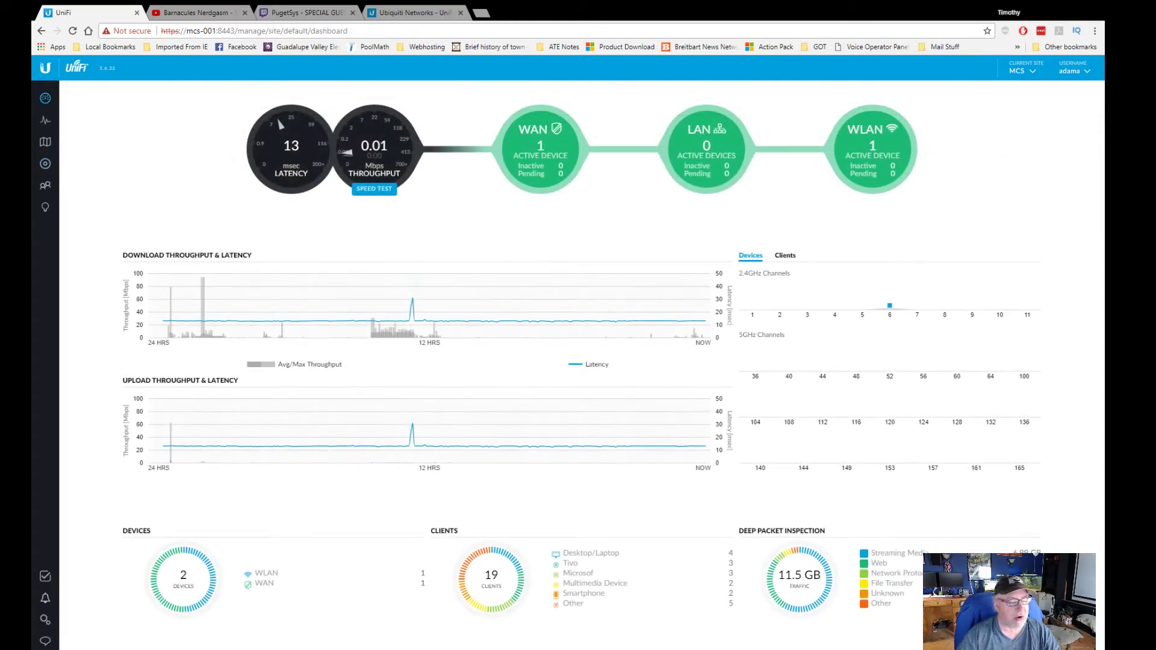
mouse_move(333, 156)
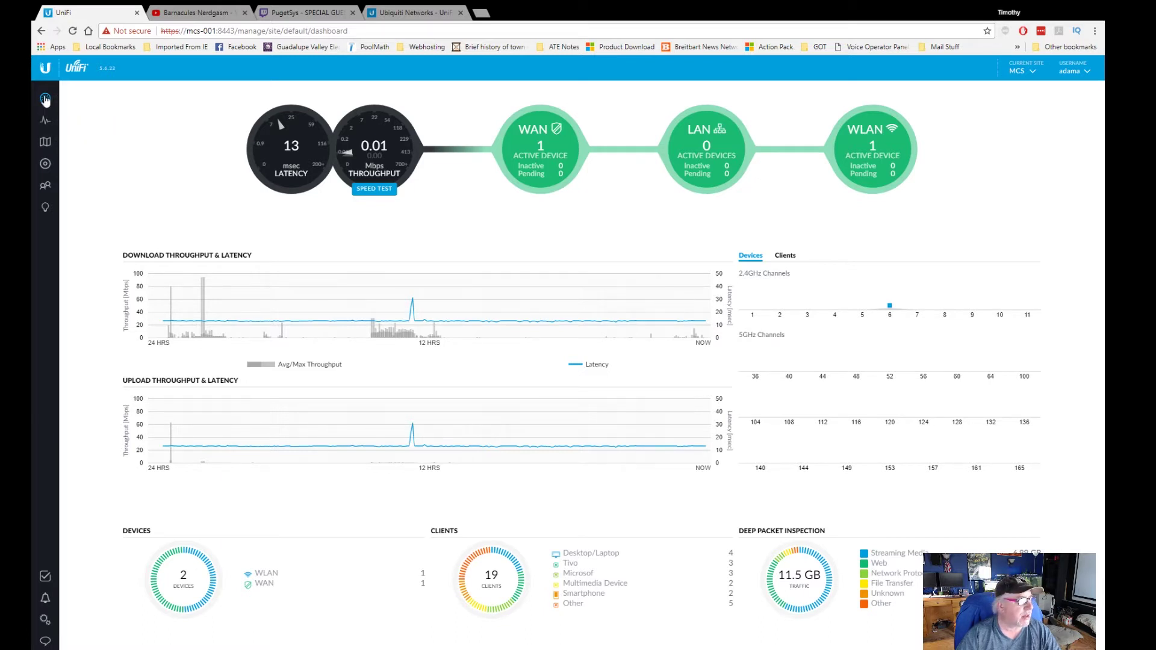
mouse_move(295, 150)
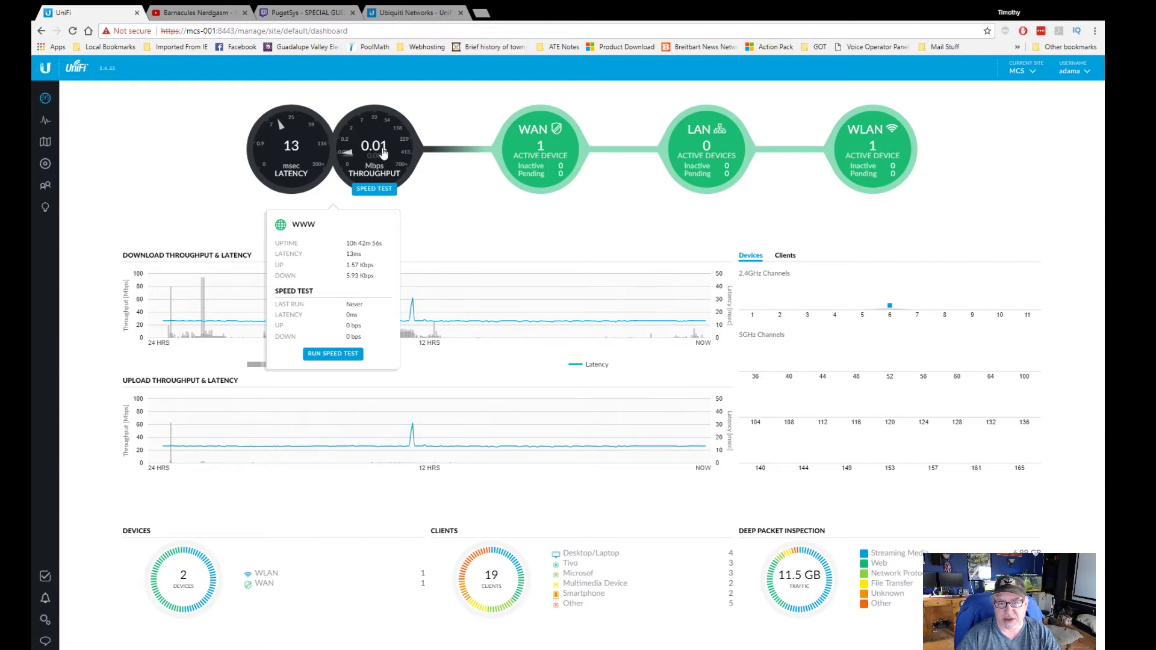
mouse_move(533, 150)
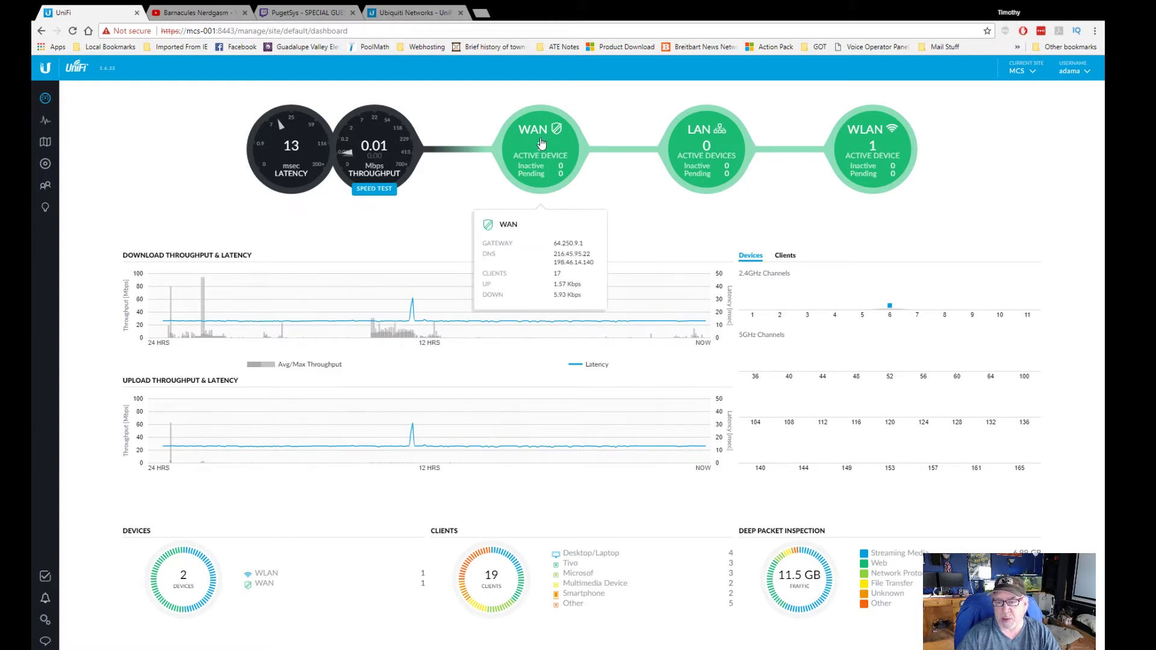
mouse_move(718, 151)
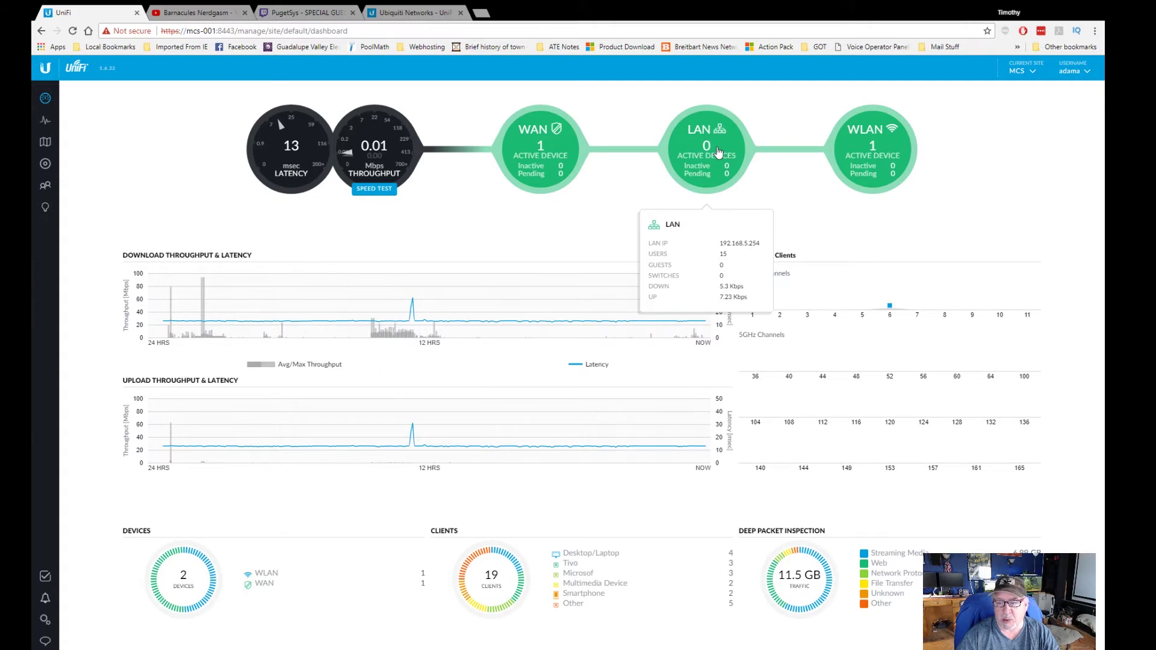
mouse_move(880, 150)
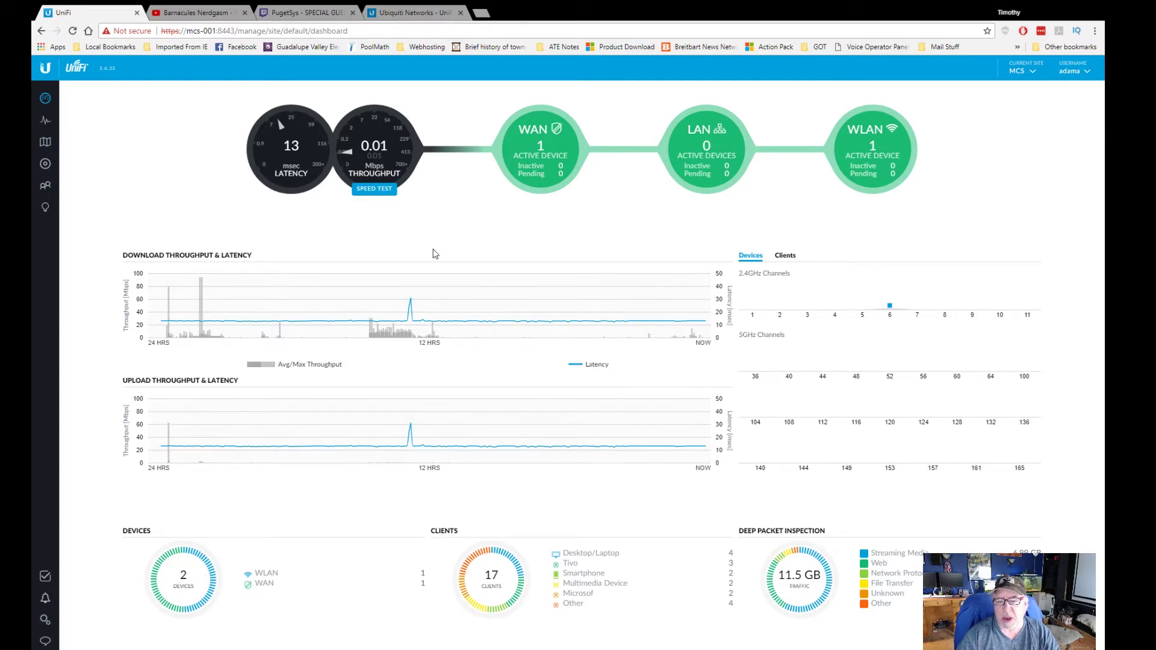
- Run an internet speed test from the dashboard and close its results
mouse_move(309, 180)
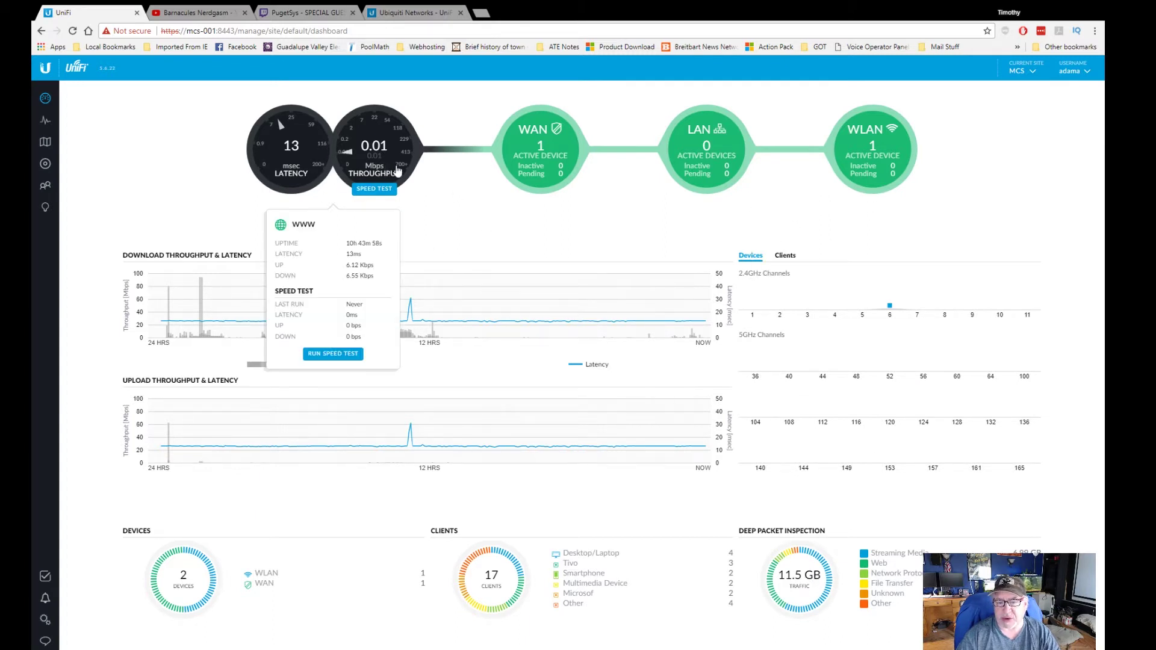
click(374, 191)
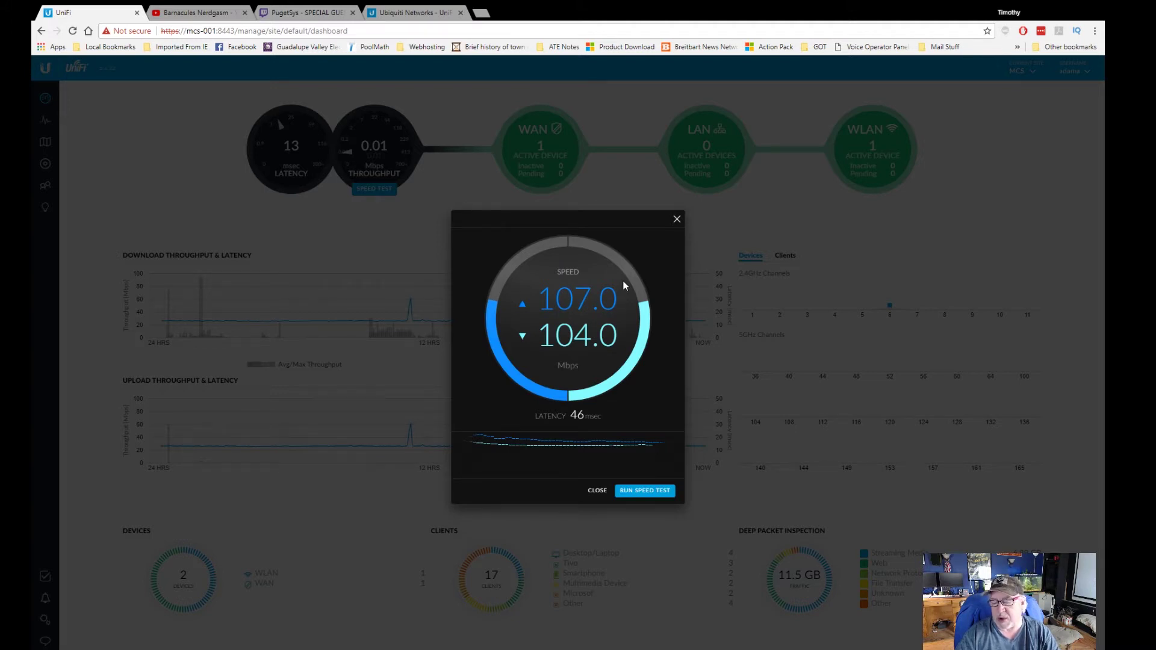
click(598, 491)
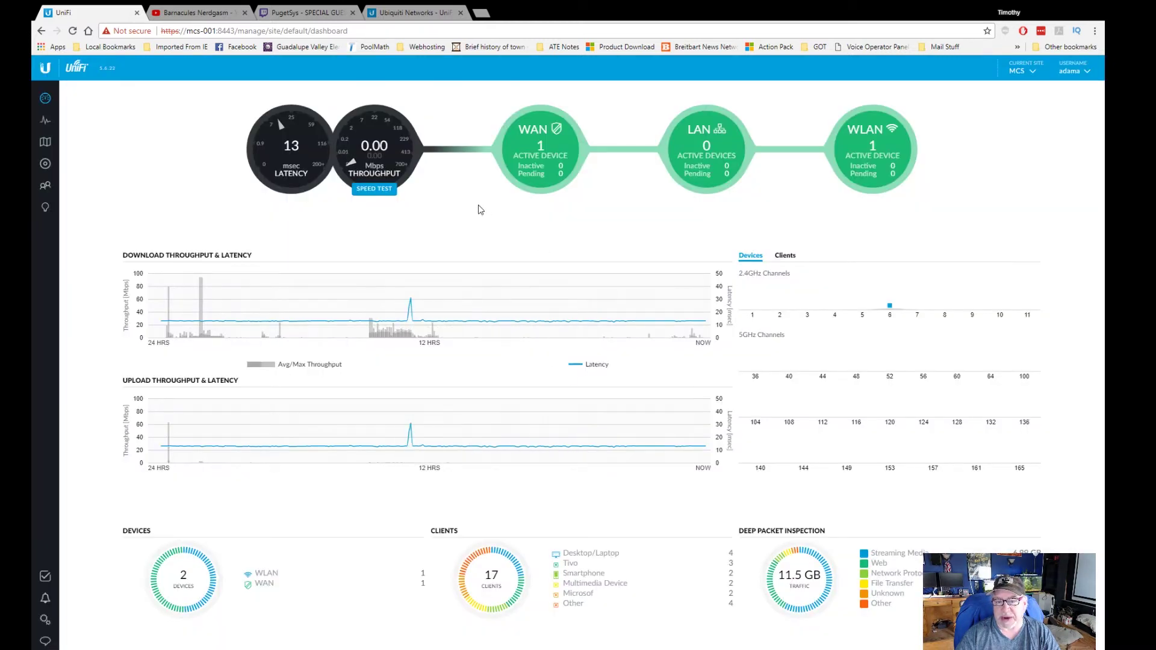
mouse_move(379, 194)
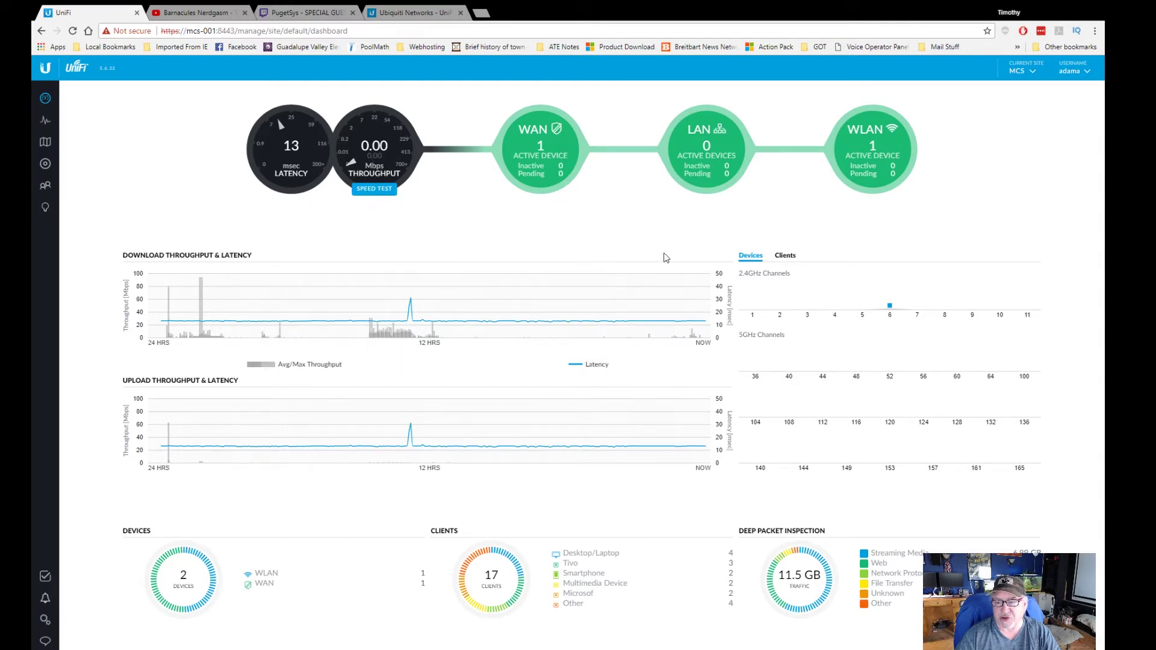
- Review the network statistics overview and the Traffic Stats breakdown by category
click(44, 122)
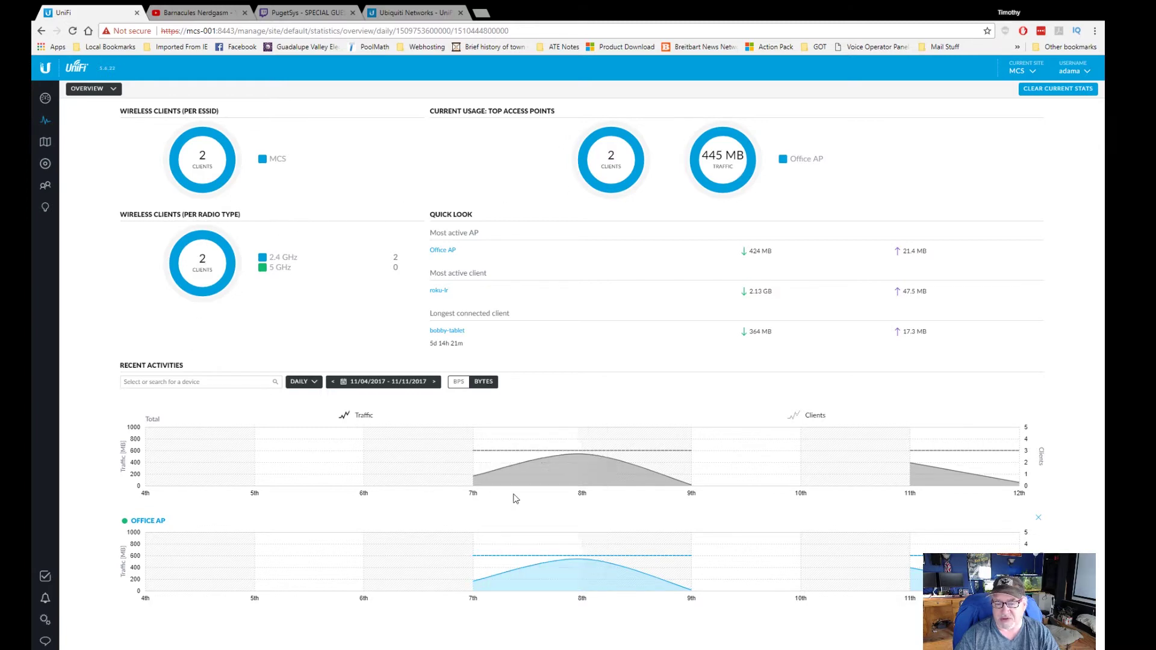
mouse_move(985, 472)
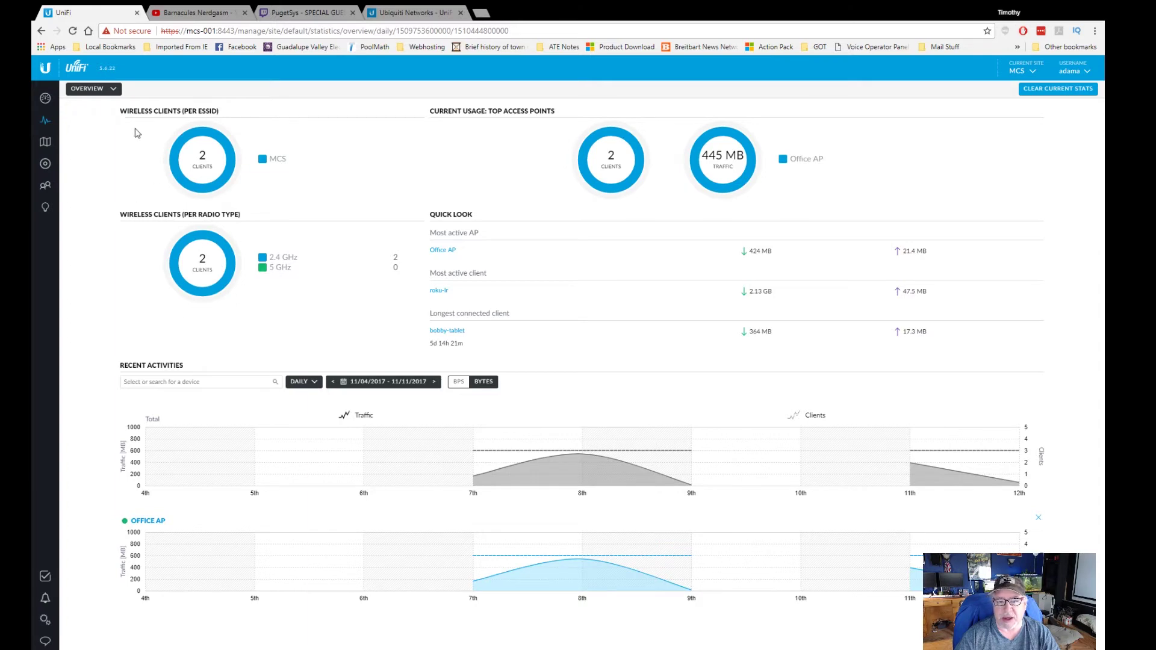
click(115, 90)
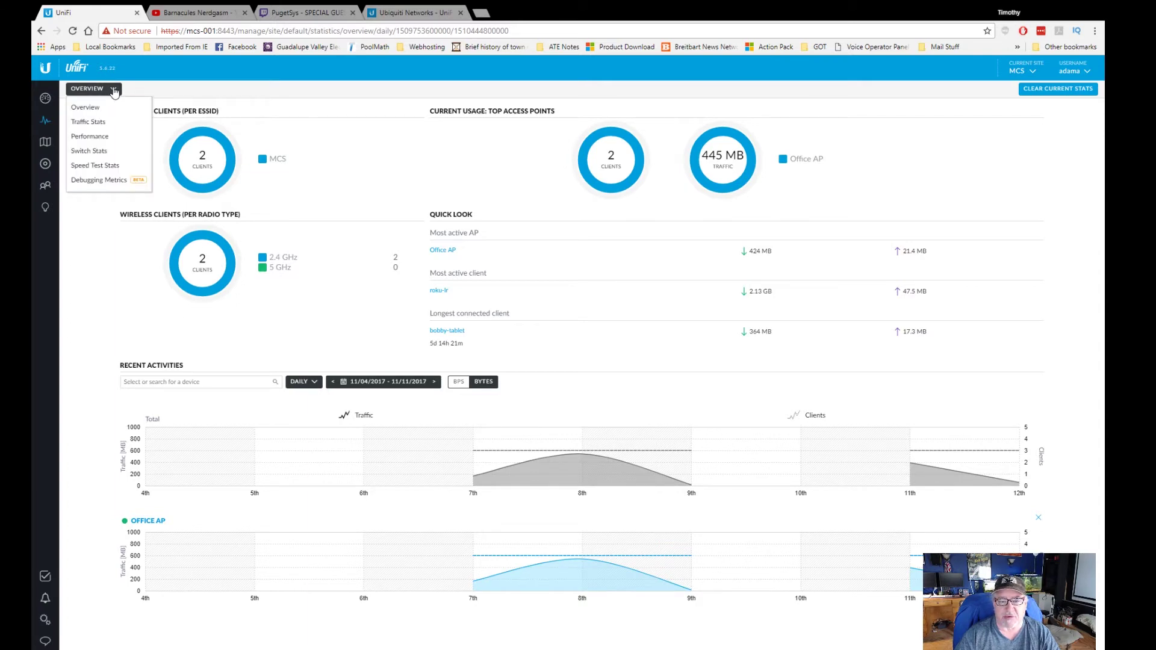
click(88, 122)
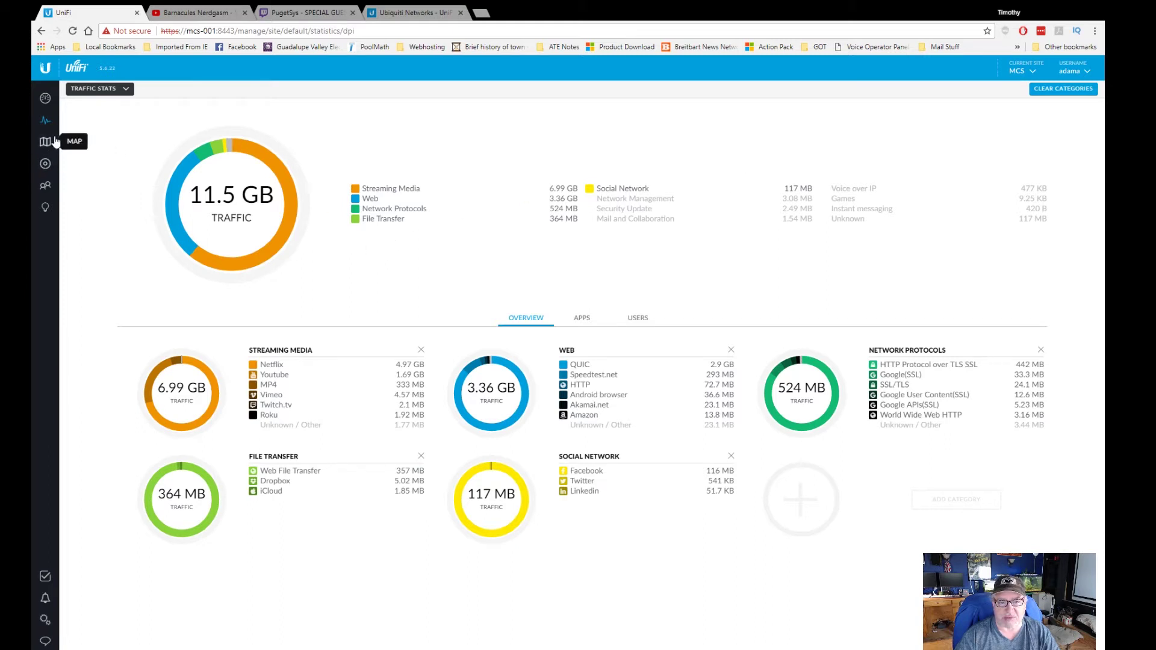
- View the Performance statistics for the Gatekeeper gateway and the Speed Test Stats
click(128, 90)
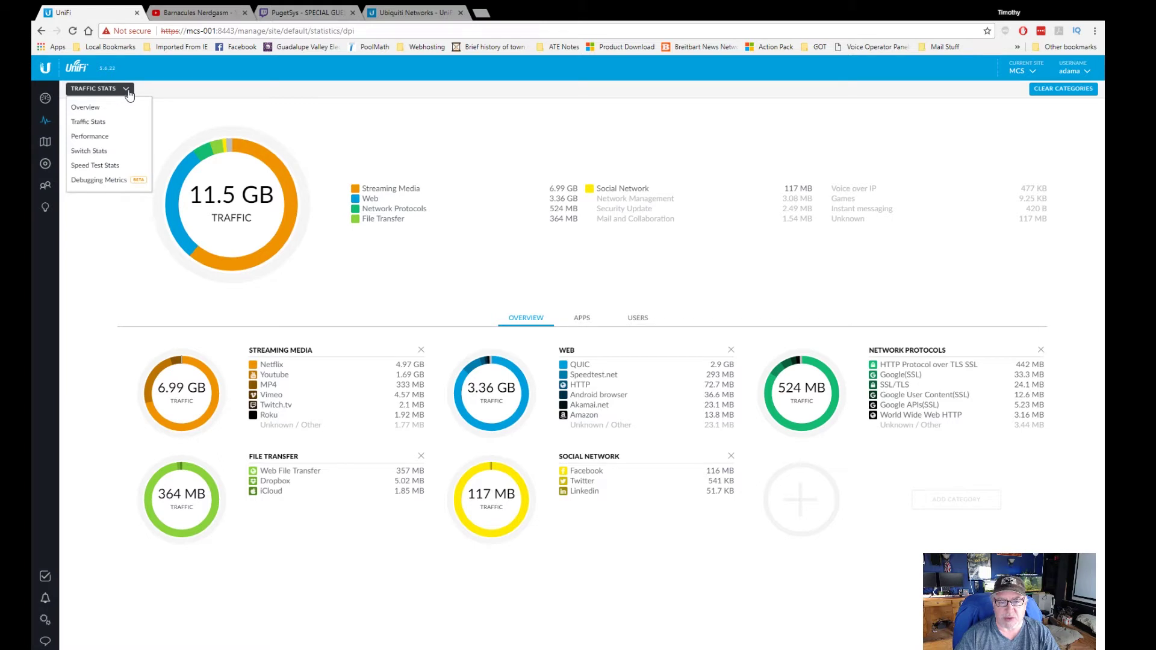
click(99, 140)
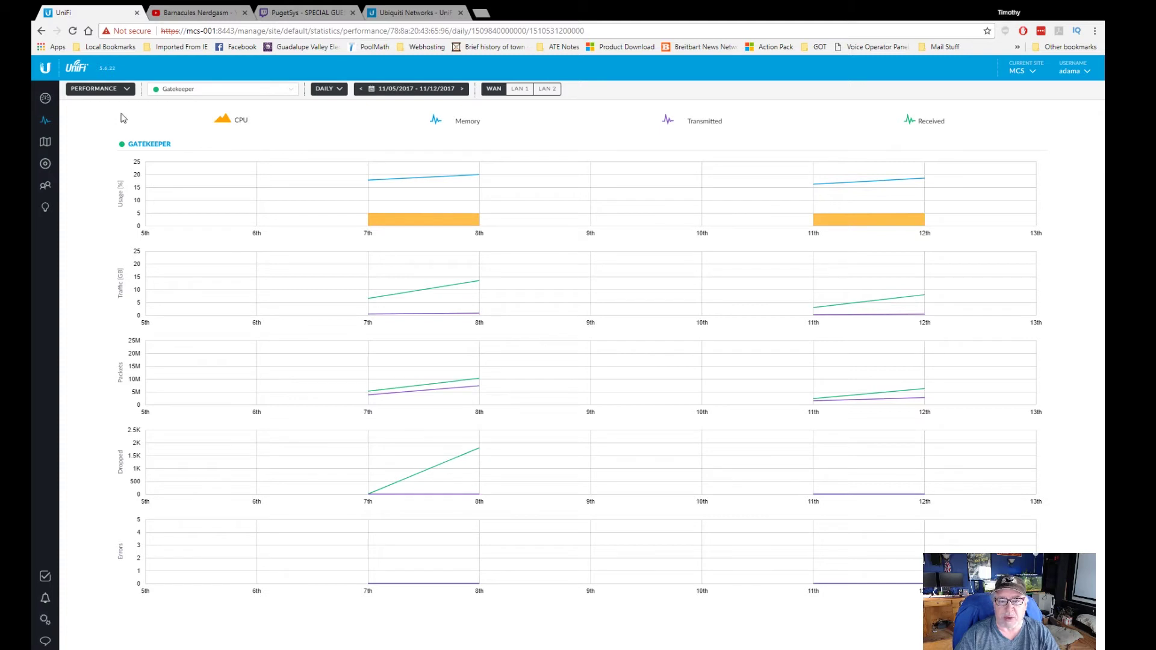
click(129, 91)
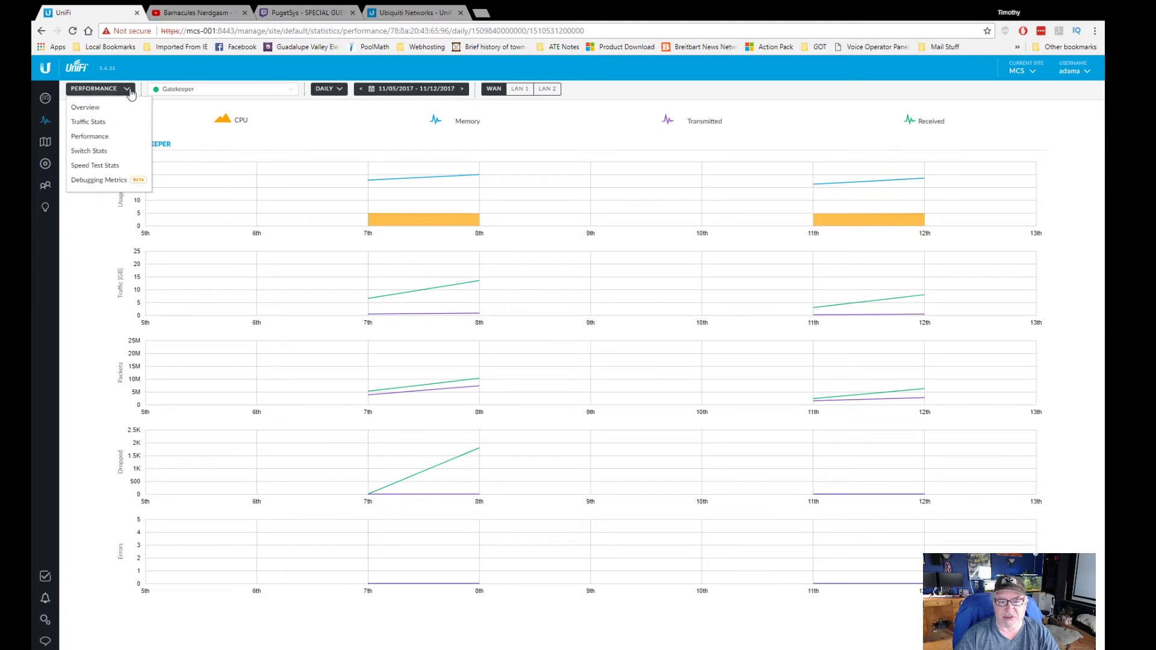
click(99, 166)
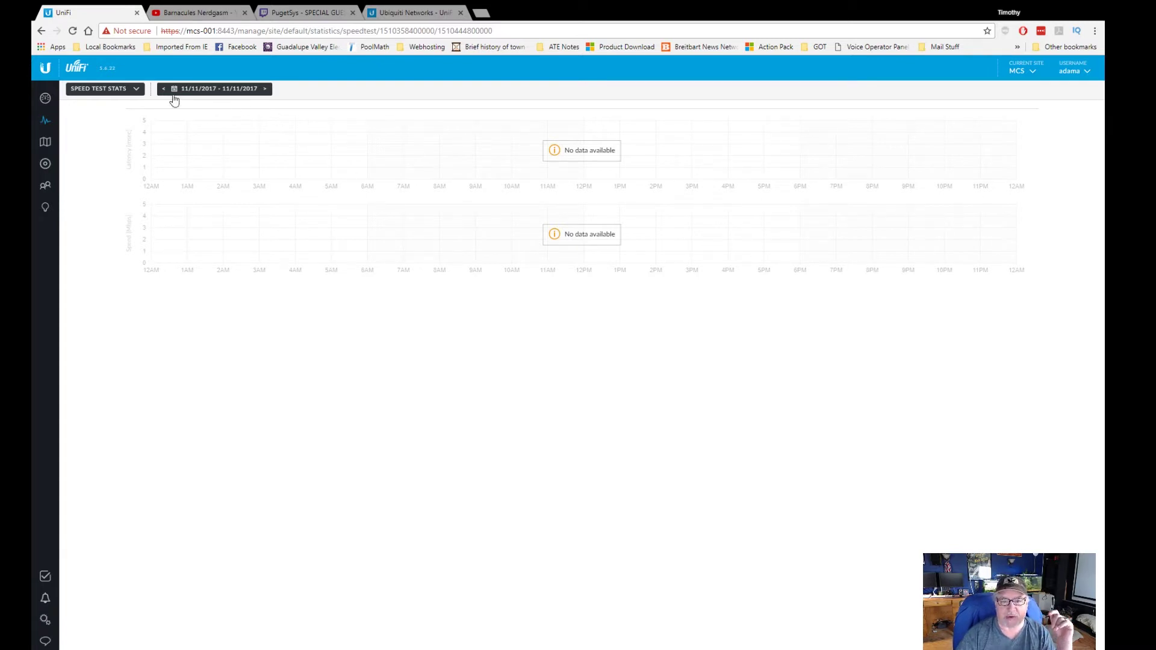
- View the Debugging Metrics statistics and the Sample floor plan map
click(128, 89)
click(103, 181)
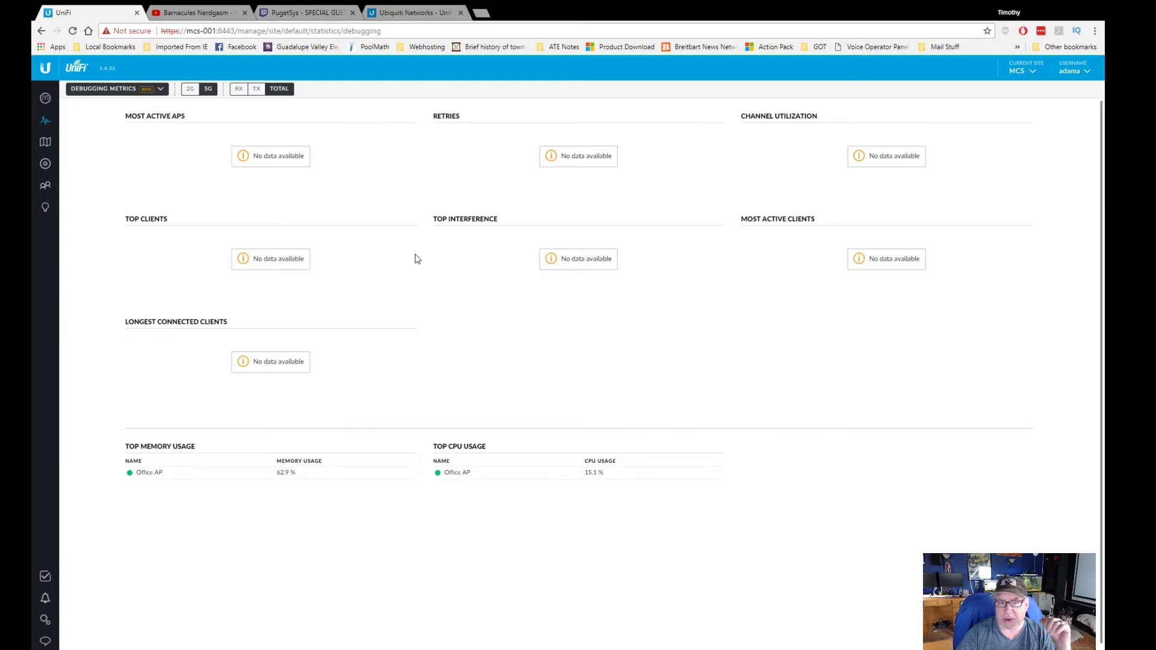
click(46, 144)
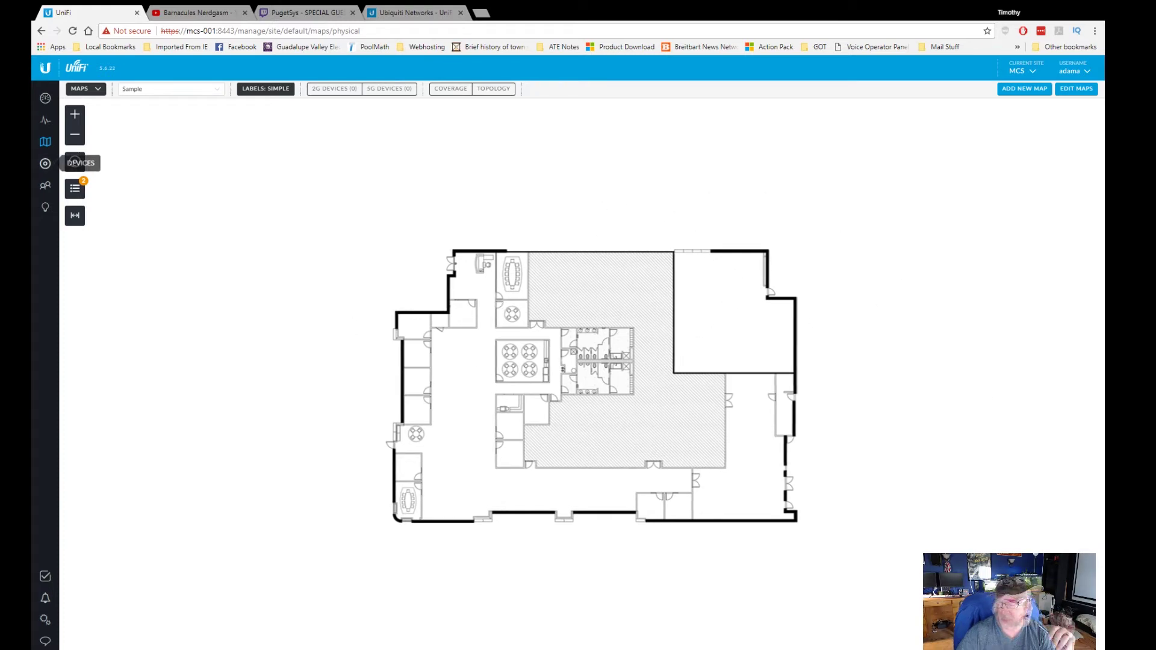
- Open the Gatekeeper gateway from the device list and examine its WAN and performance details and its networks
click(46, 164)
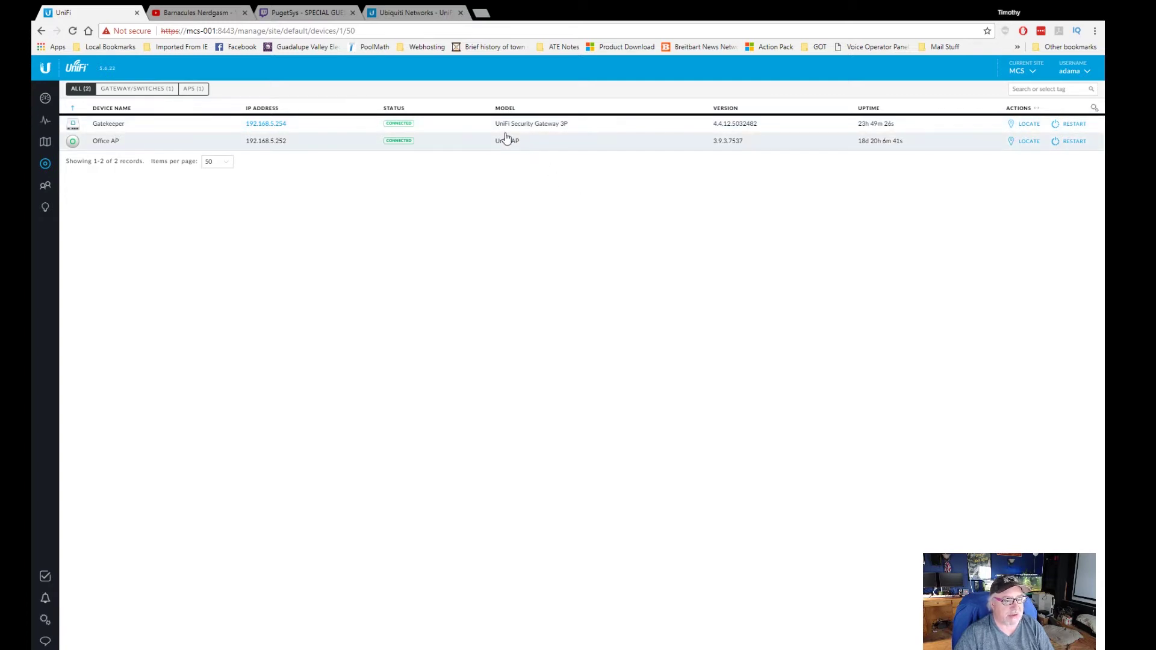
click(122, 125)
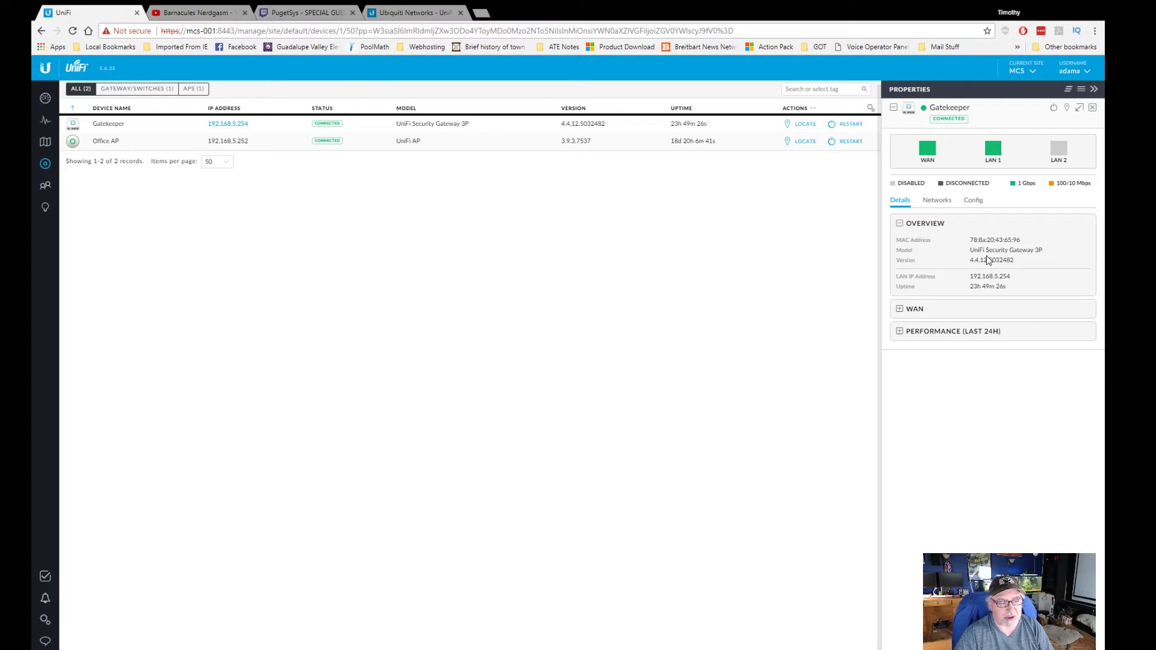
click(899, 309)
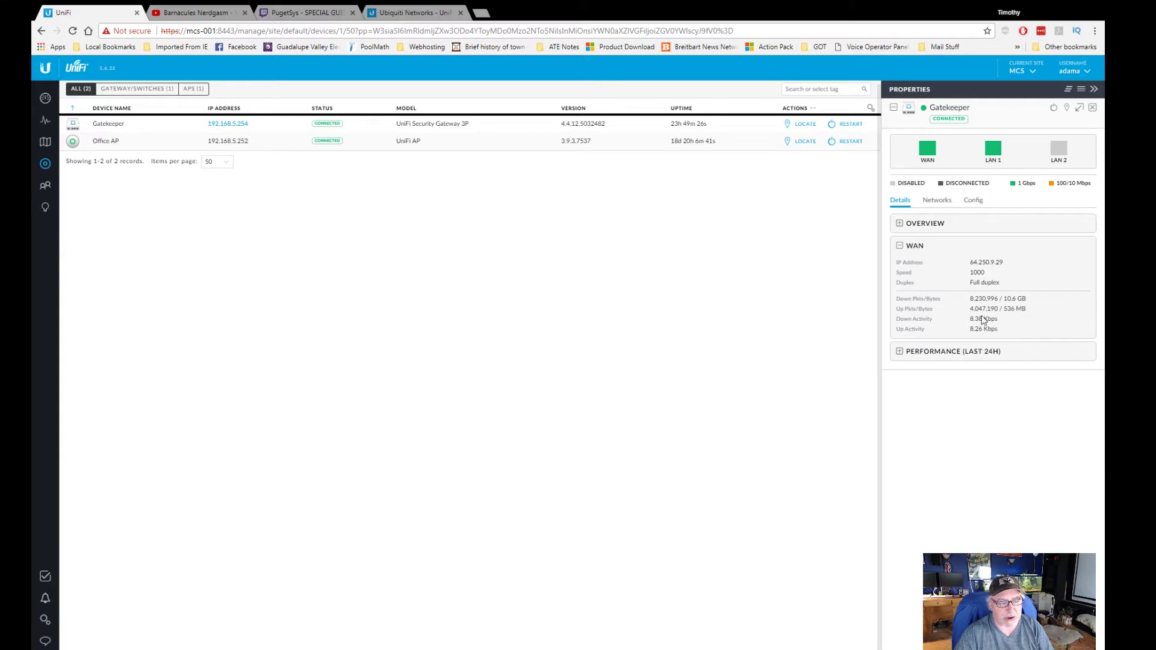
click(900, 246)
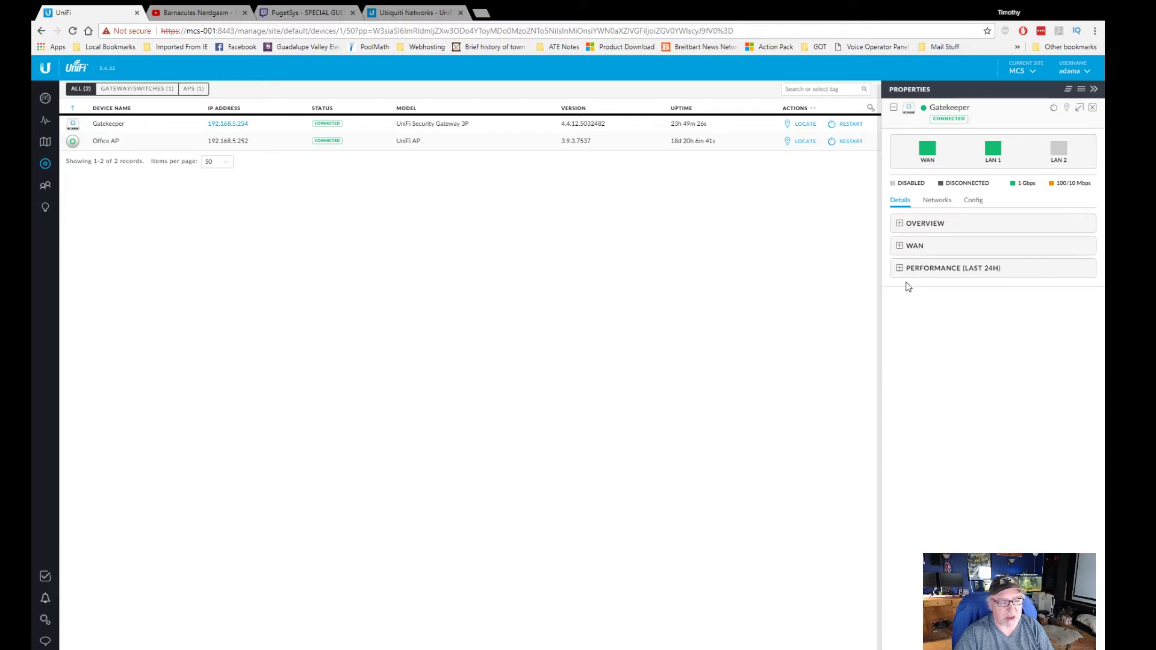
click(900, 269)
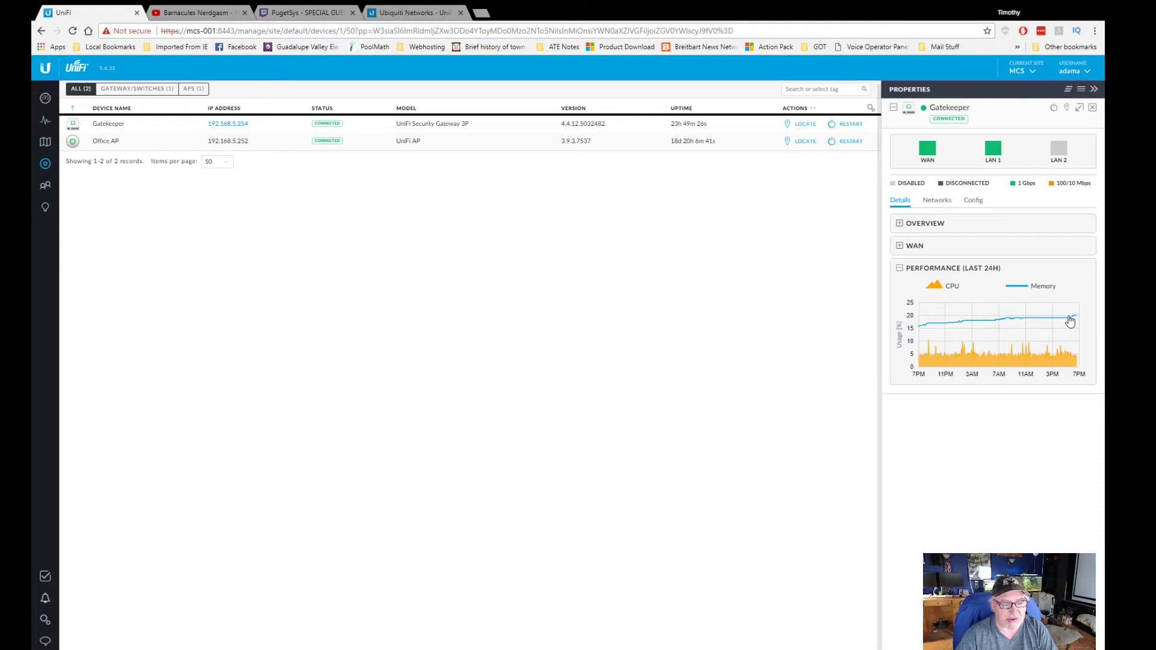
click(937, 203)
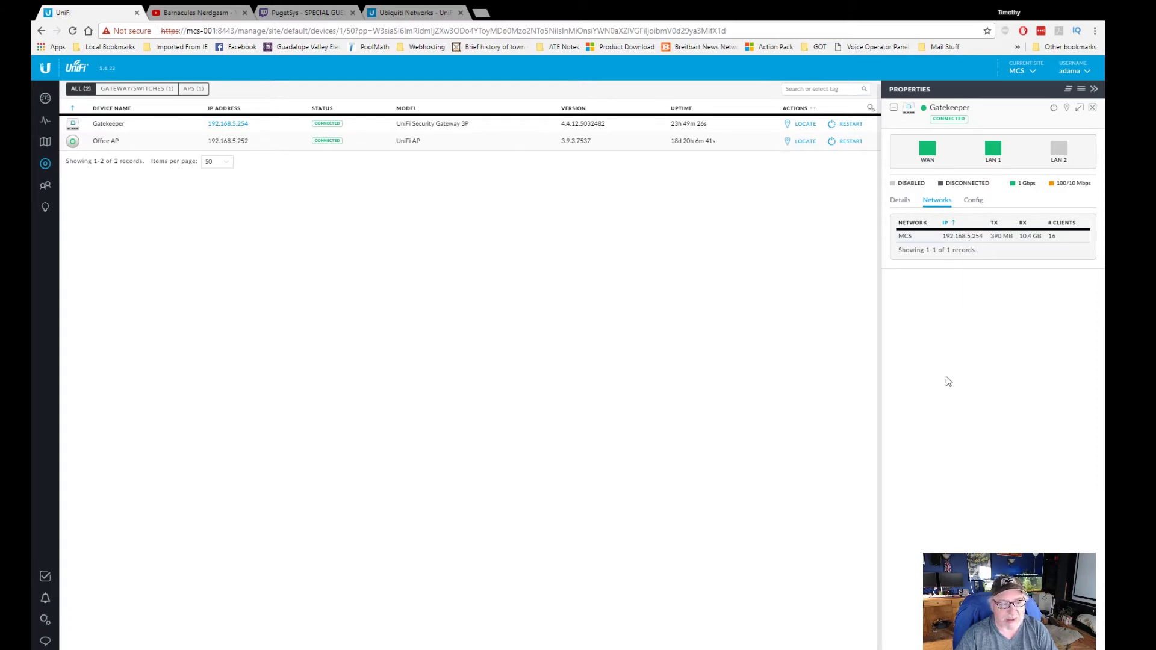
- Review the Gatekeeper's General, WAN, Advanced and Manage Device configuration sections, and close its properties
click(973, 201)
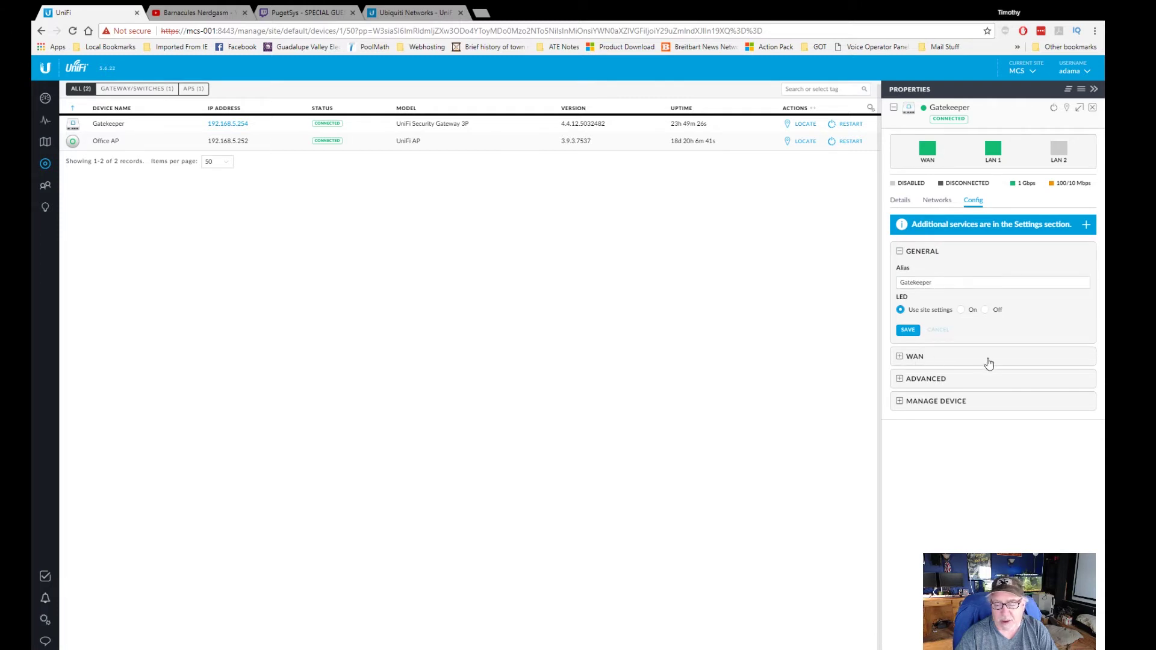
click(900, 357)
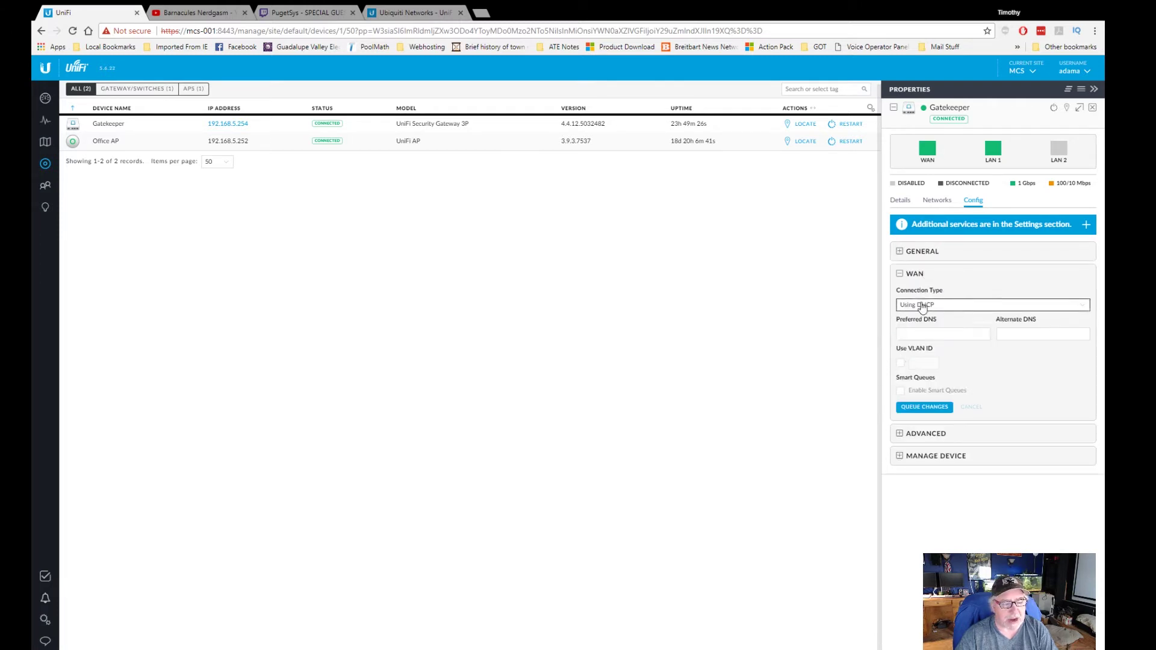
click(900, 275)
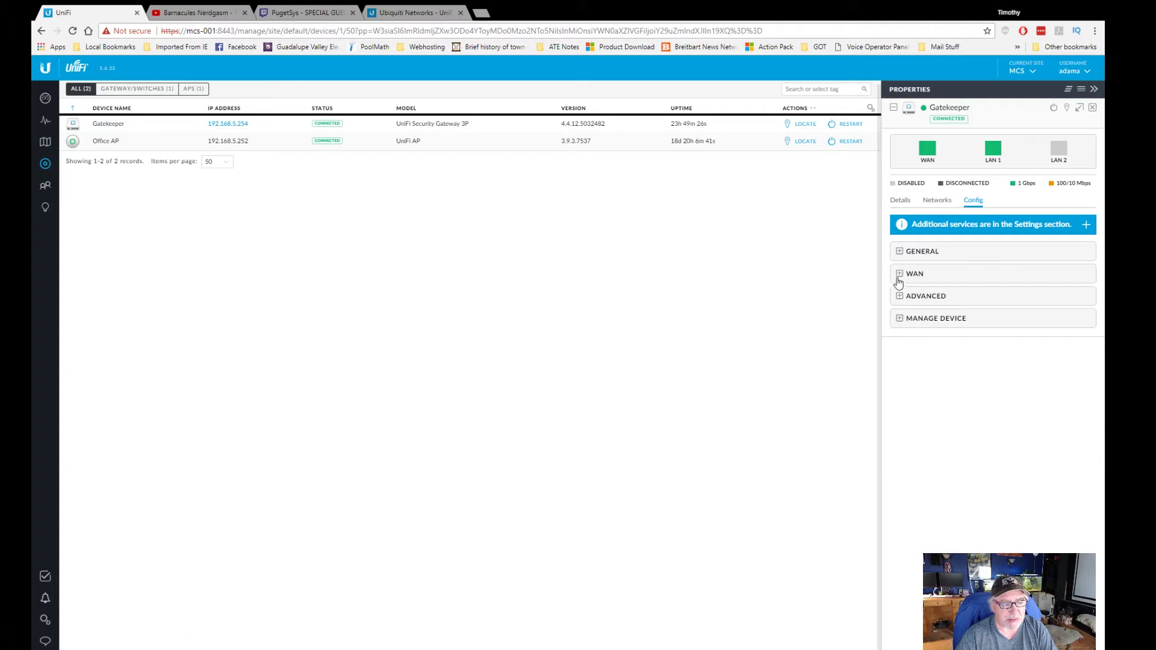
click(900, 296)
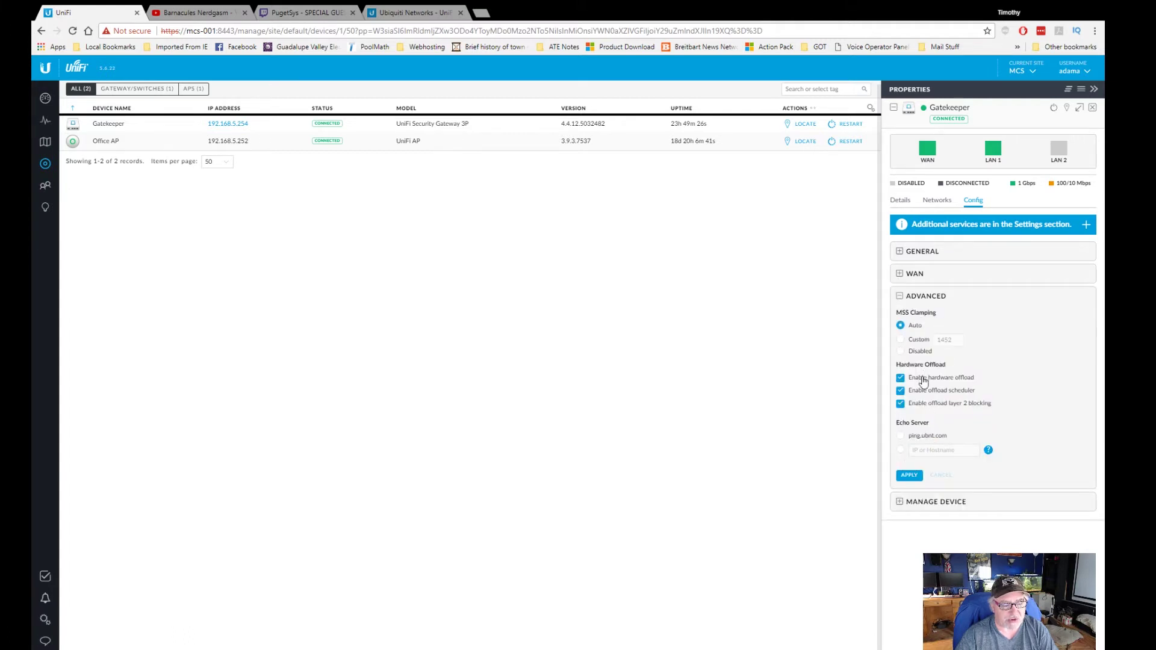
click(901, 296)
click(901, 320)
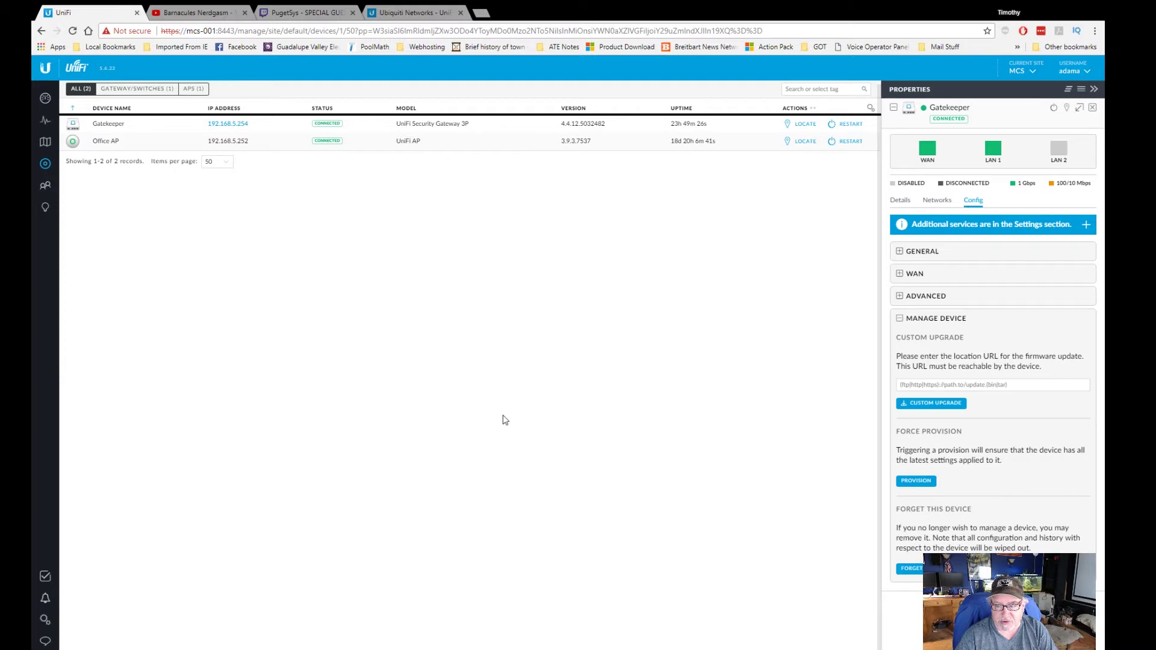
click(903, 323)
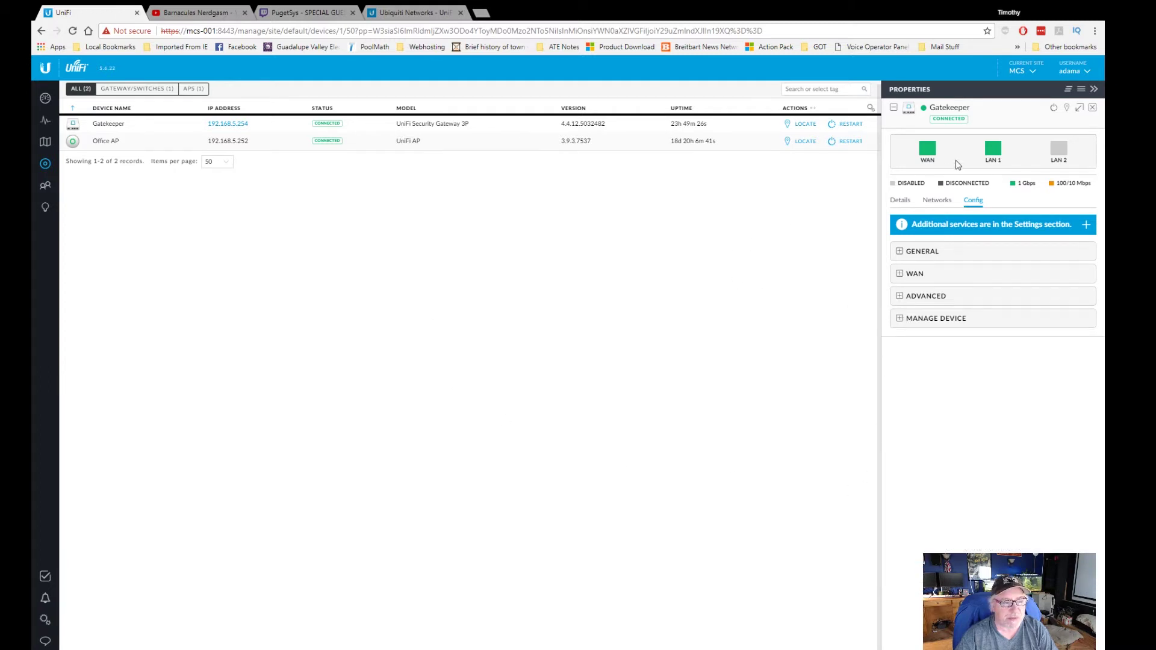
click(1092, 110)
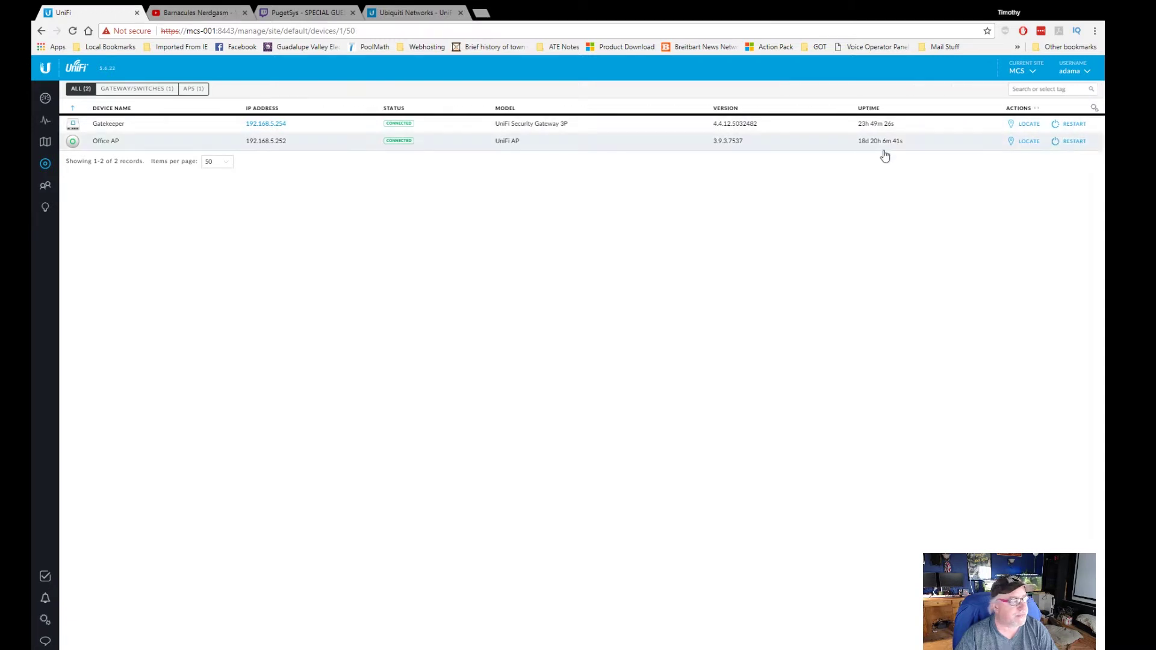
- Open the Office AP from the device list and examine its overview, wired uplink and 11N/B/G radio details
click(148, 144)
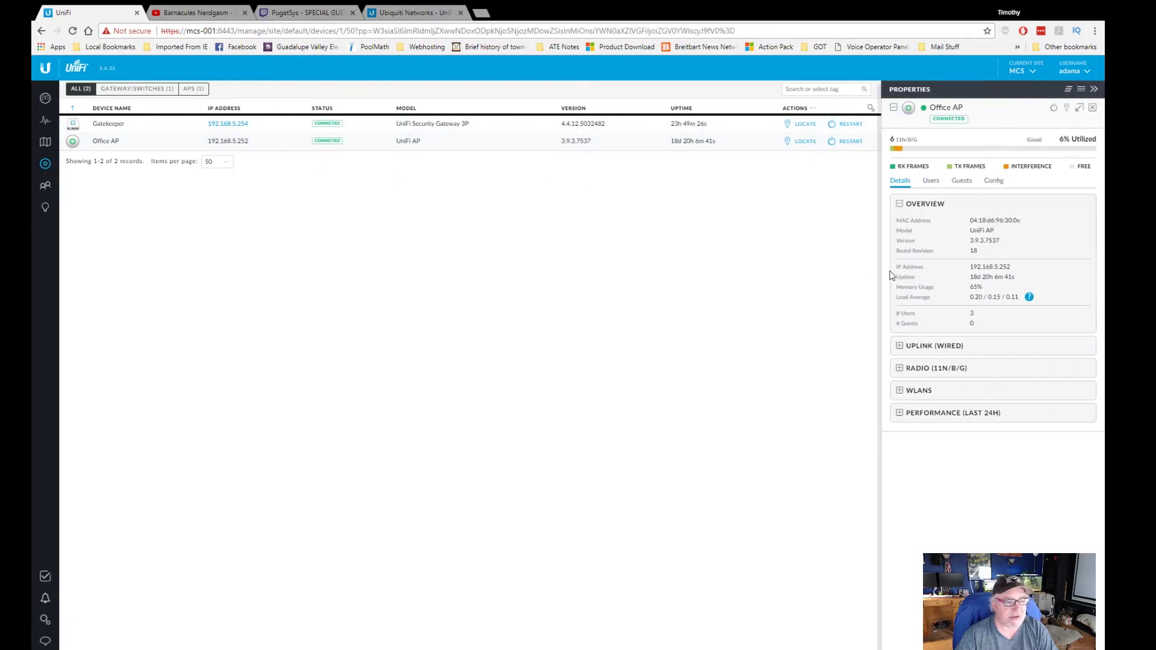
click(903, 347)
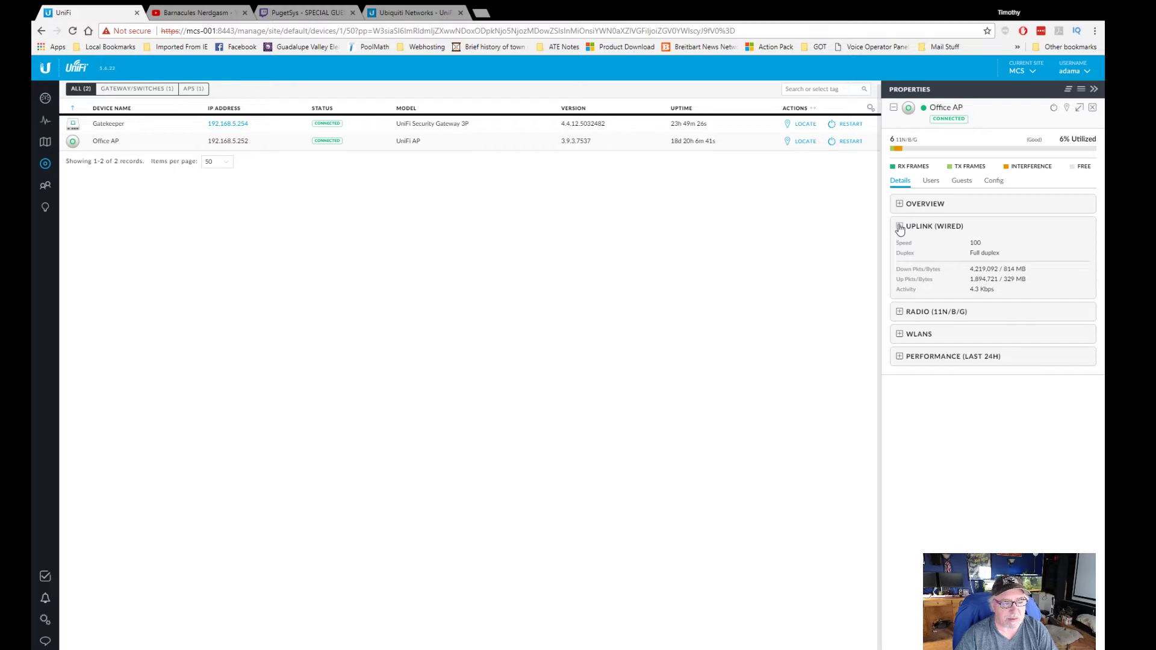
click(901, 228)
click(900, 205)
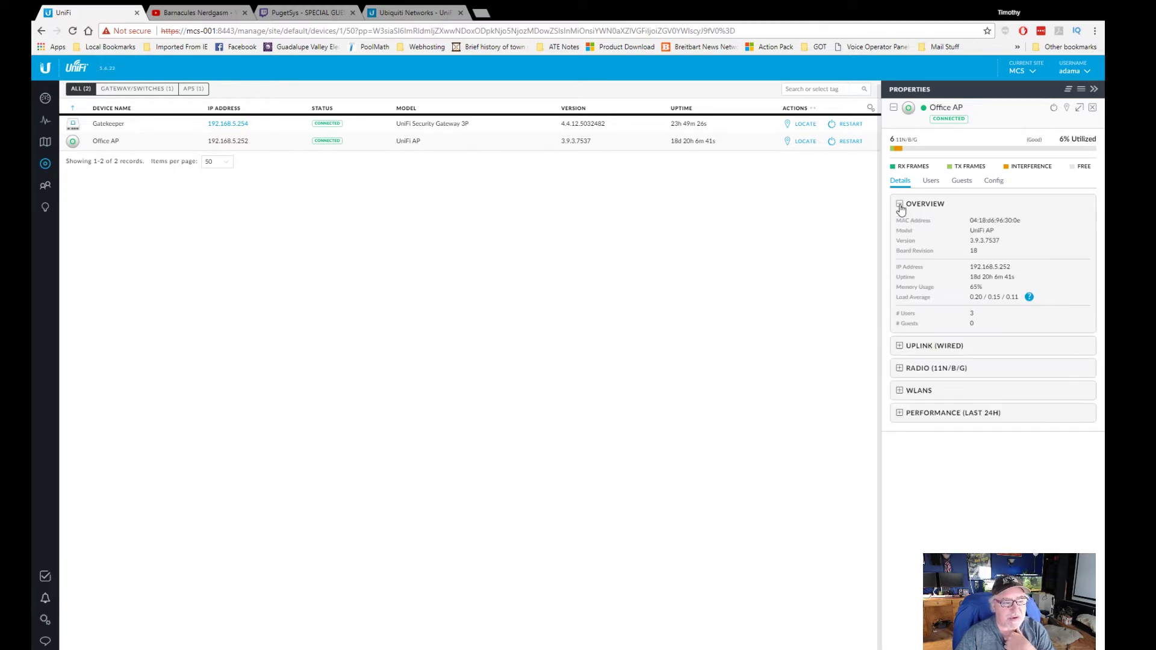
click(901, 206)
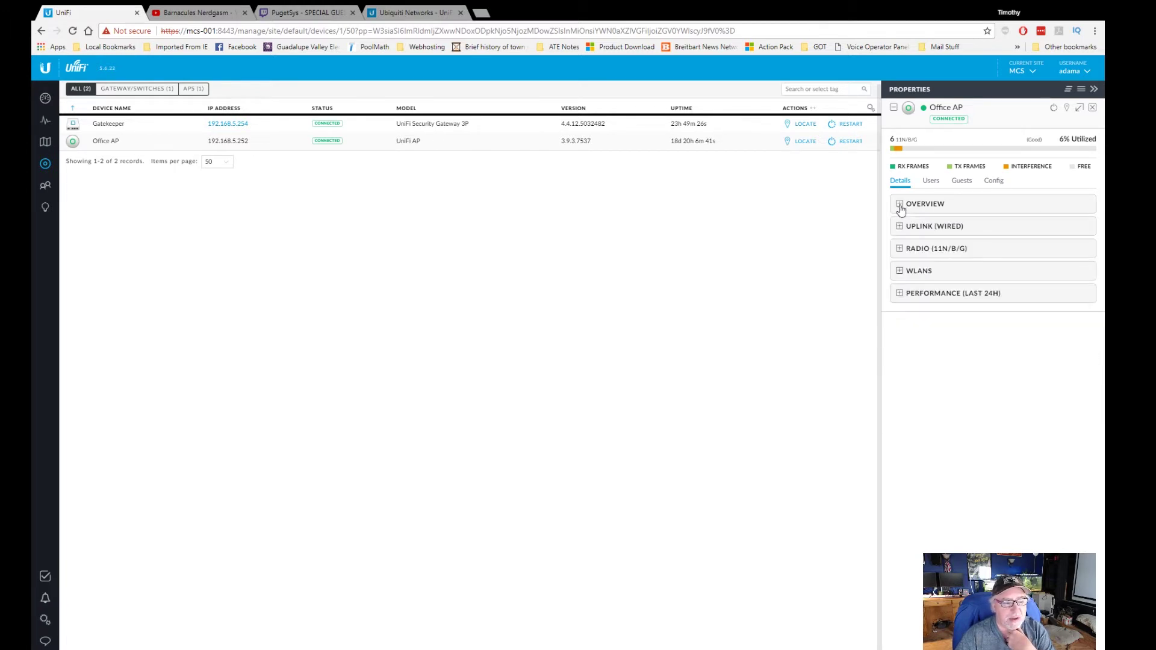
click(901, 250)
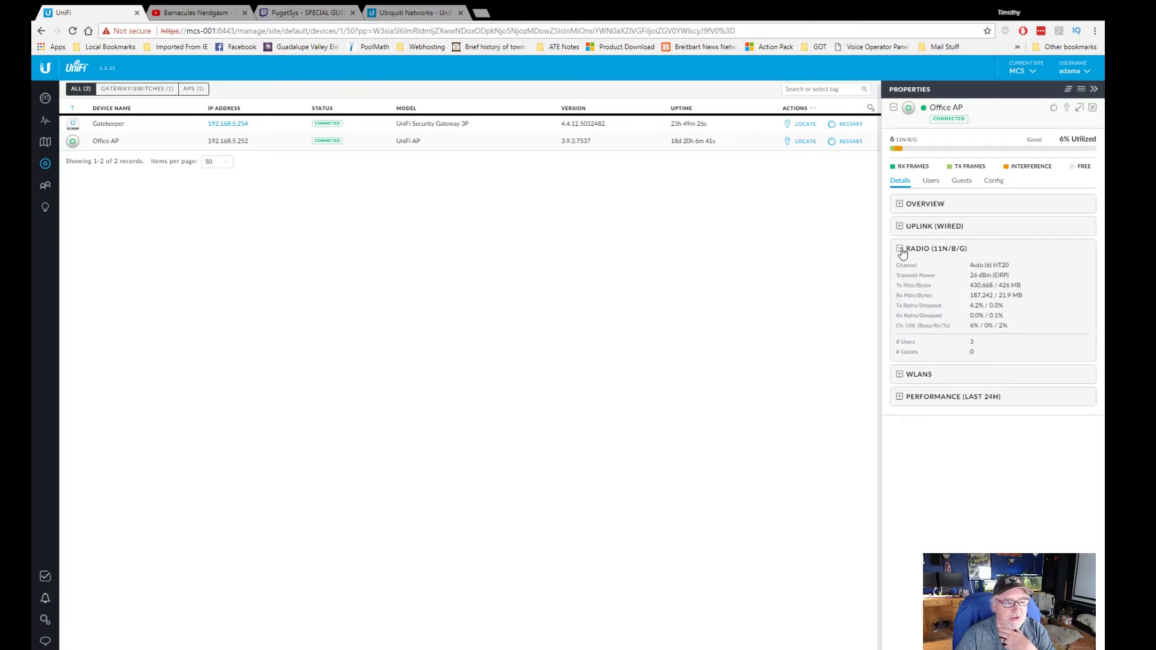
click(901, 250)
- Review the Office AP's users, guests and Radios, WLANs, Network and Manage Device configuration, and close its properties
click(931, 183)
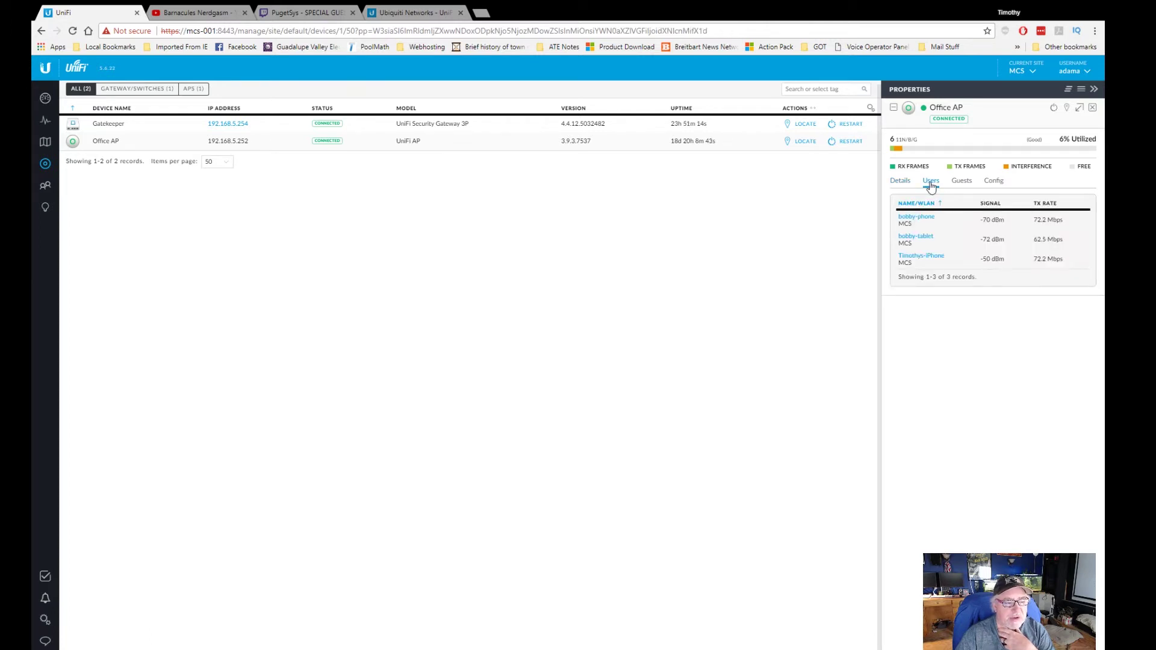
click(972, 184)
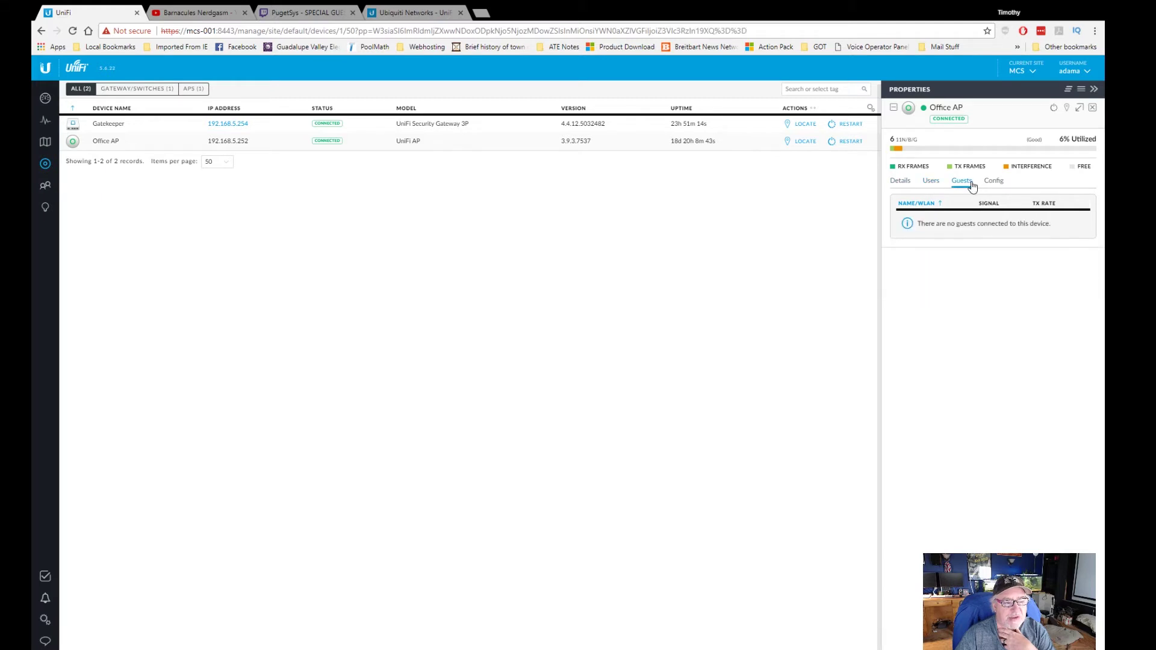
click(996, 184)
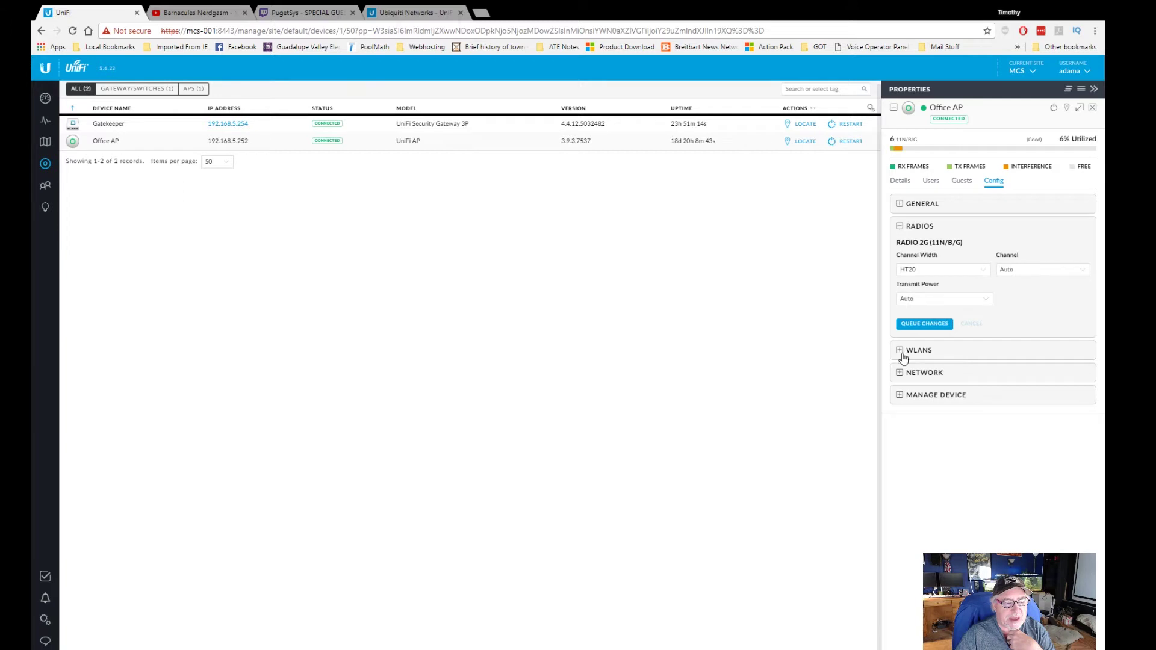
click(900, 351)
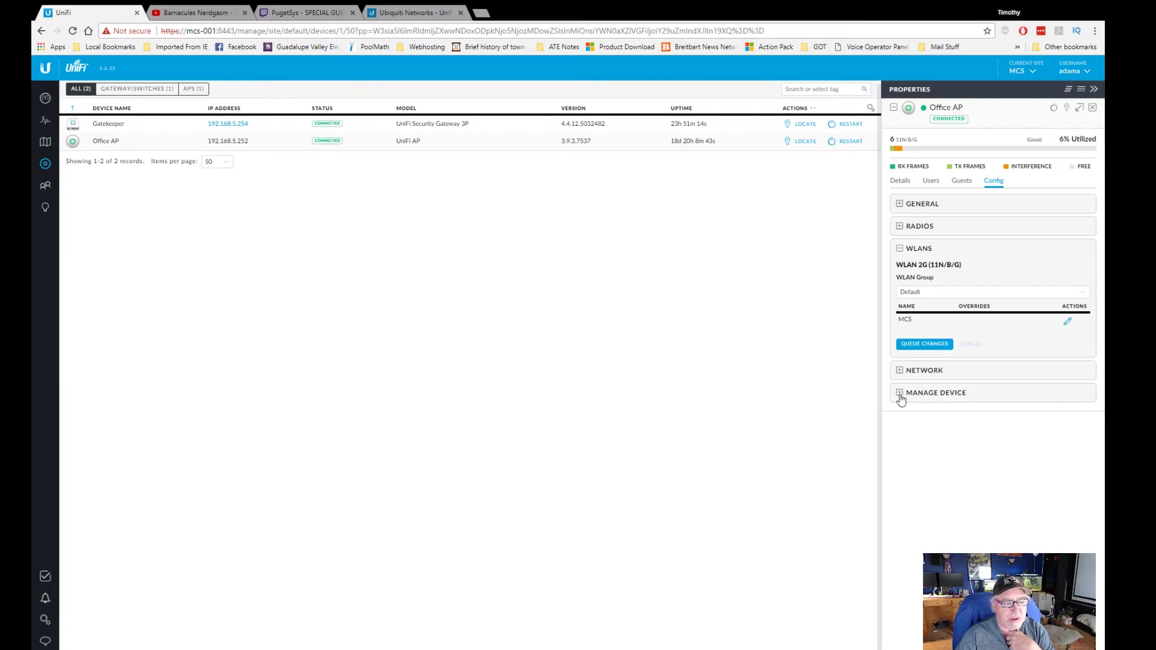
click(901, 373)
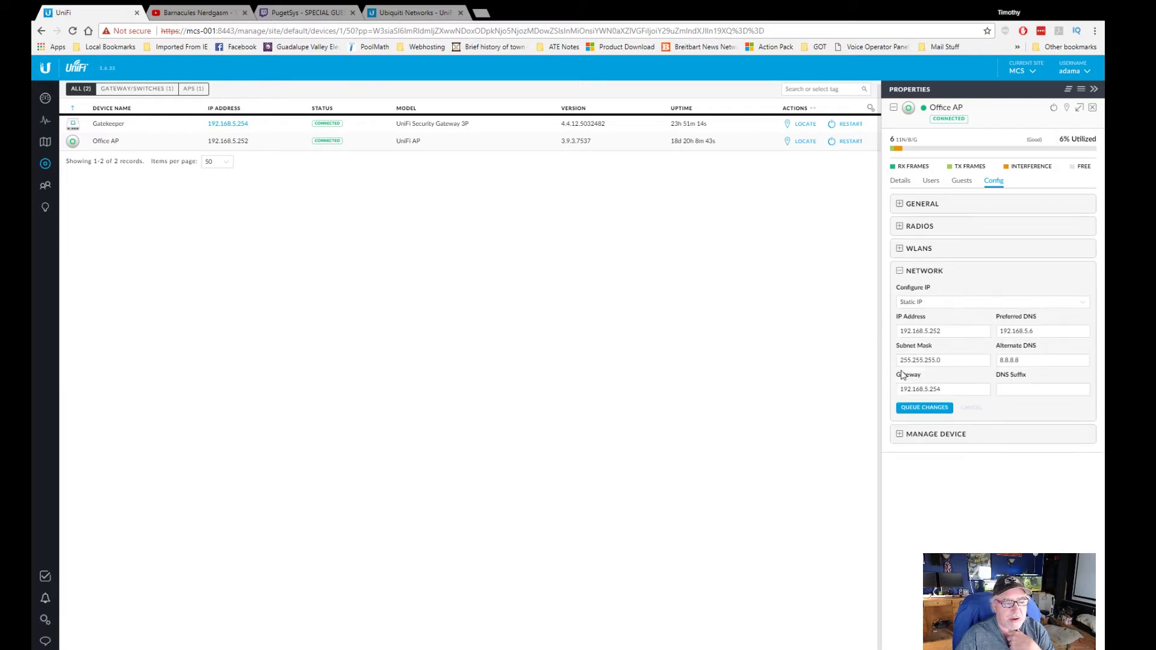
click(900, 436)
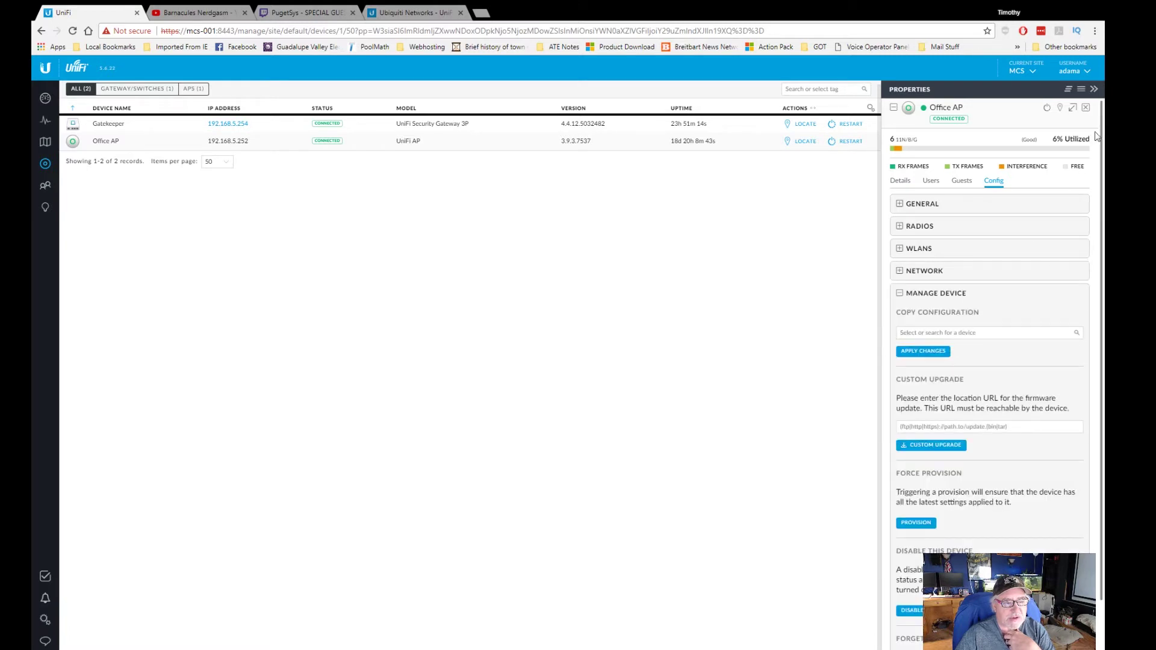
click(1088, 109)
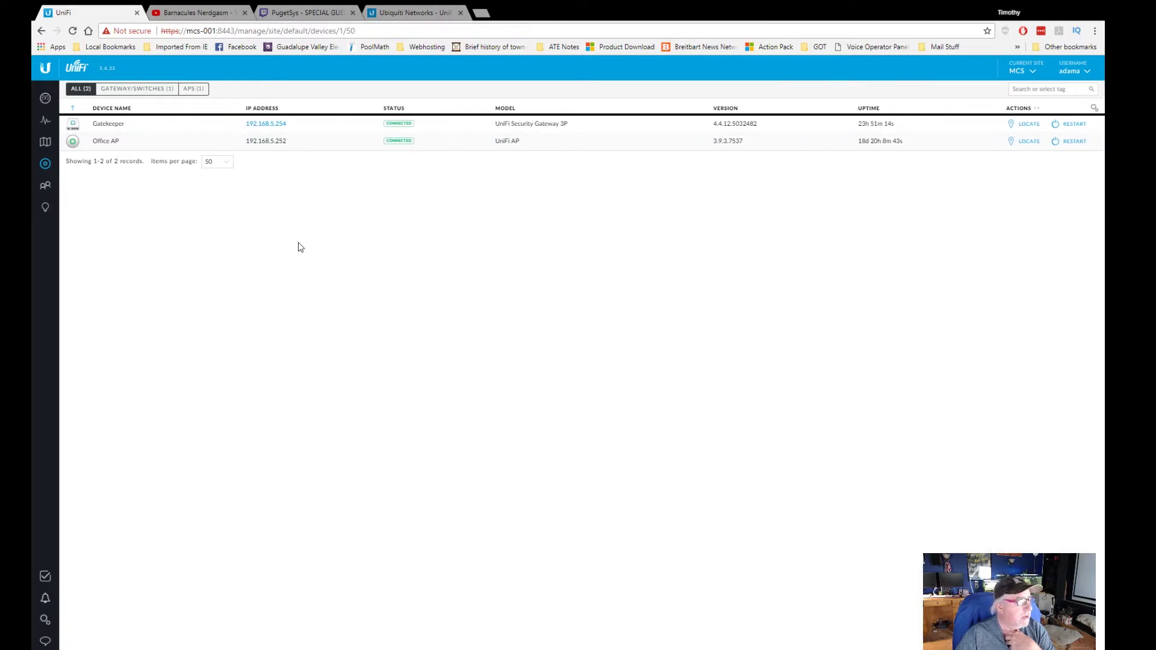
- Open the roku-lr client from the clients list and review its overview, statistics, deep packet inspection and configuration
click(45, 187)
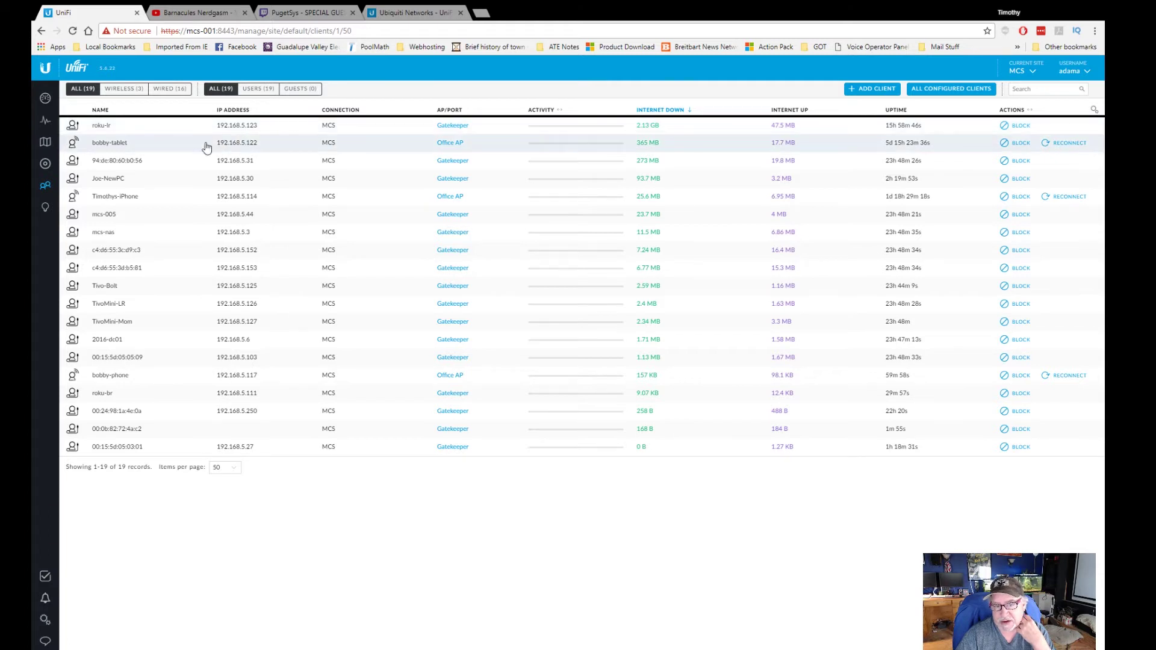
click(109, 131)
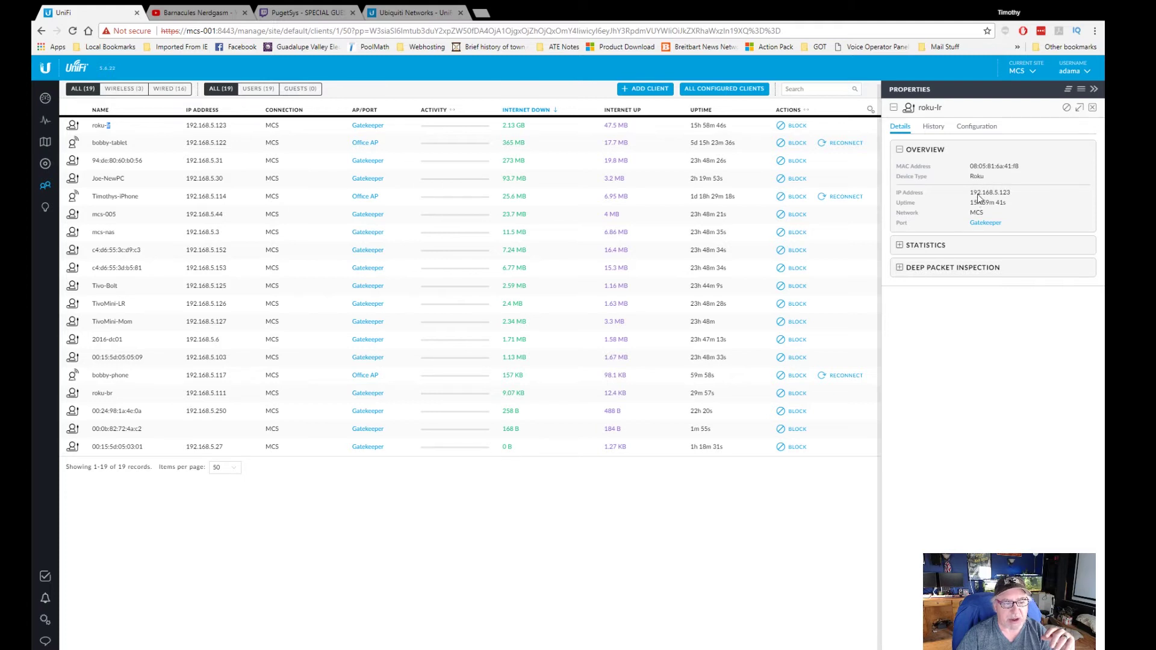
click(902, 247)
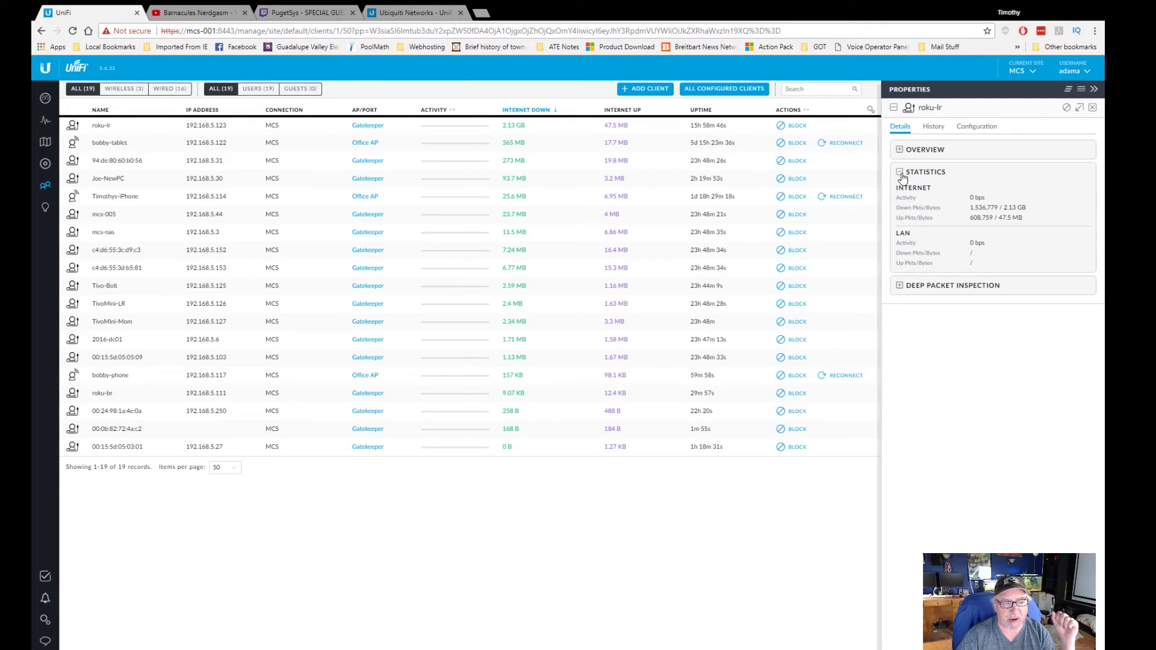
click(901, 286)
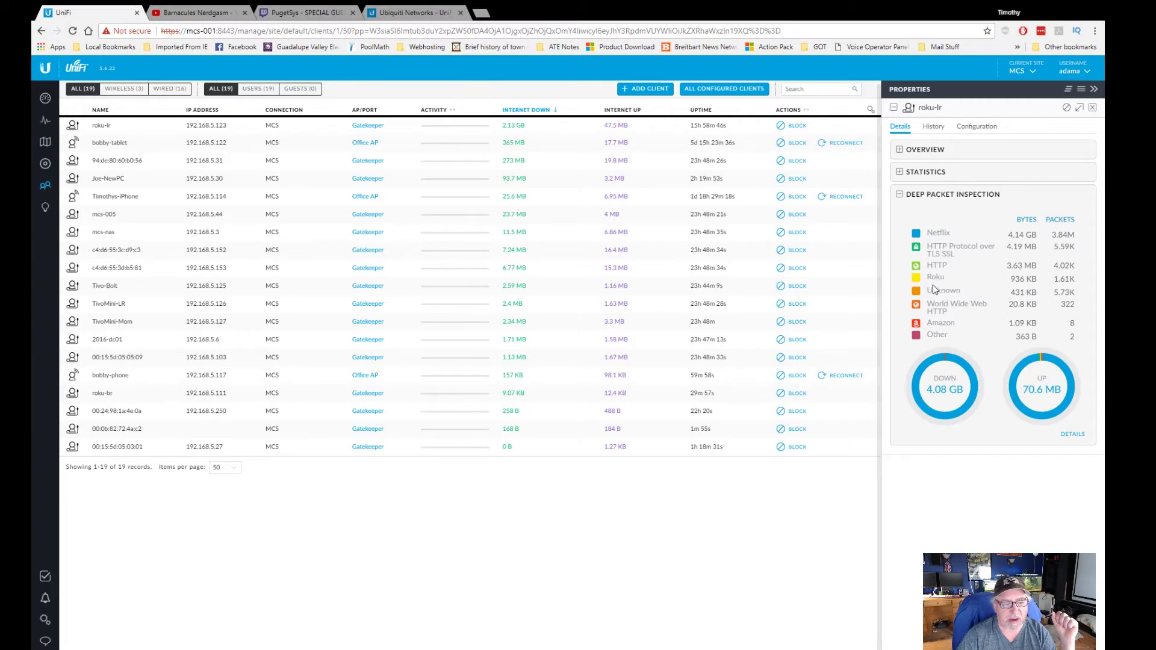
click(972, 127)
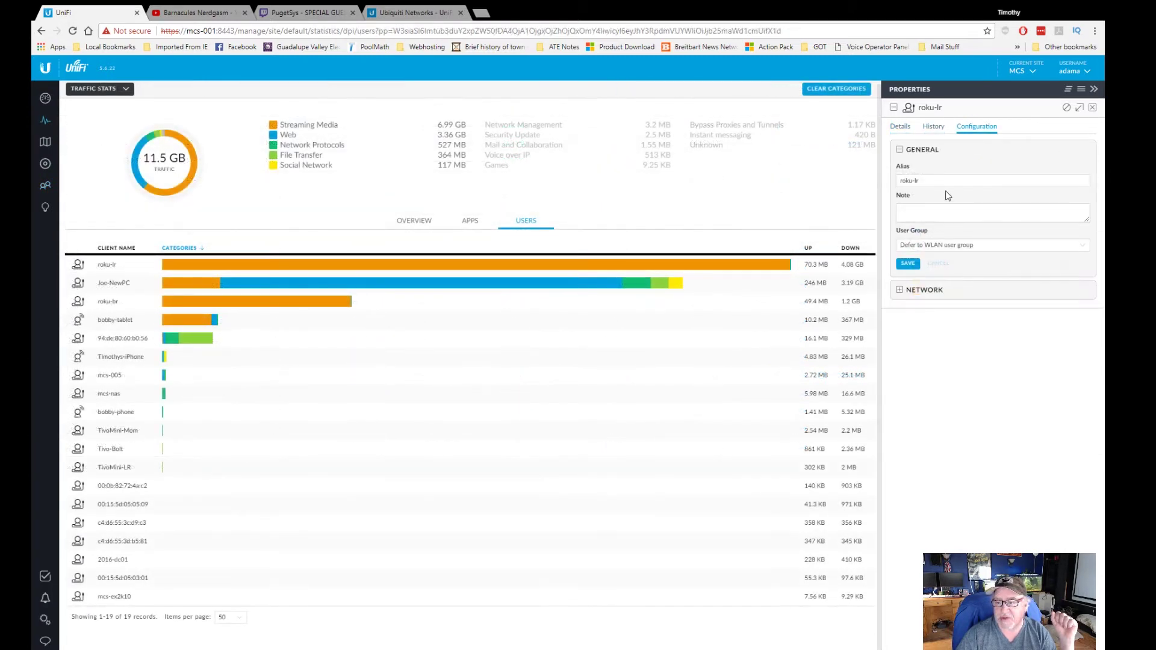
click(947, 181)
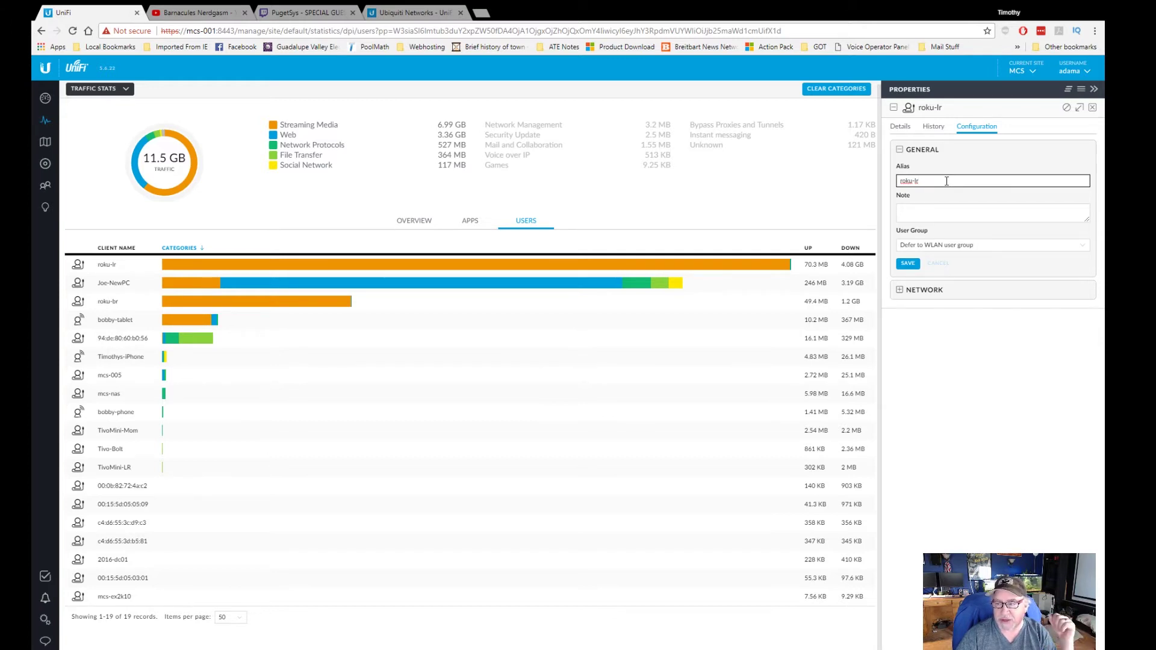
click(899, 290)
- Return to the clients list, view the wireless and wired clients separately, and show all clients again
click(45, 185)
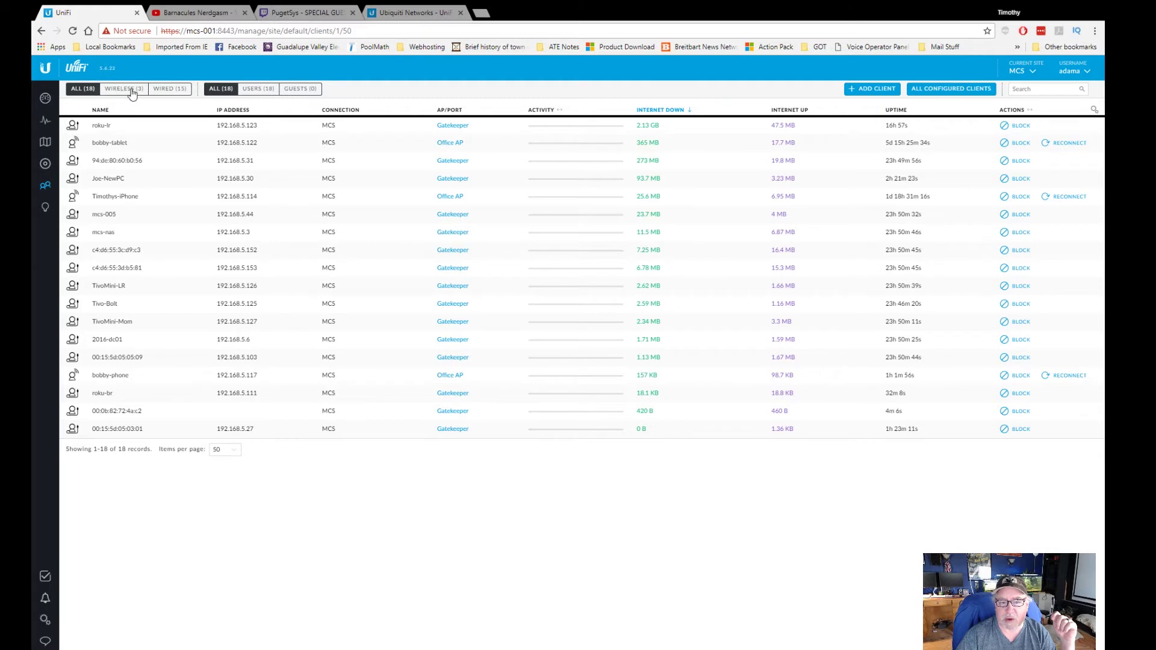
click(129, 91)
click(173, 98)
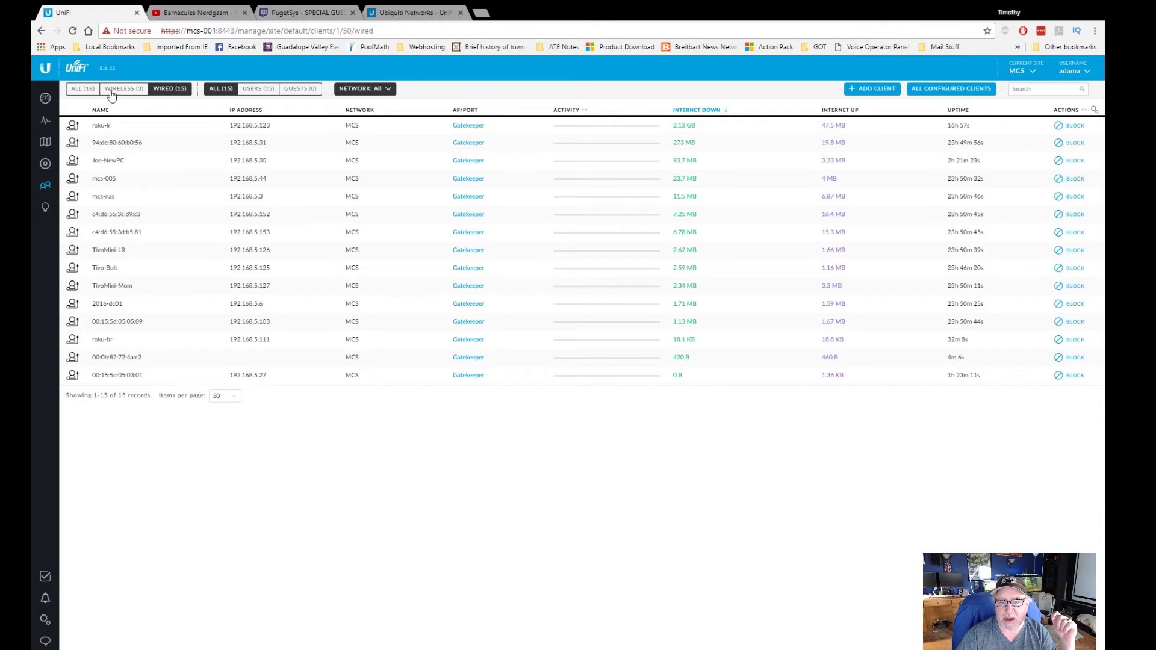
click(81, 89)
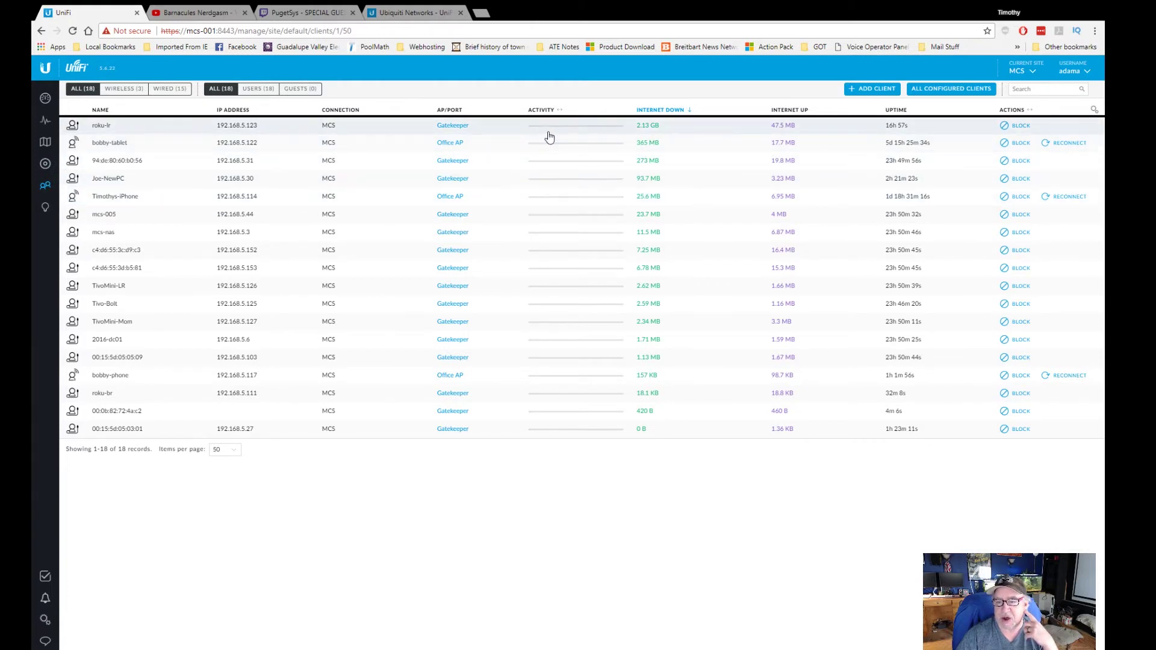
- Check the statistics of the client at 192.168.5.31, and review the overview, statistics and history of the client at 192.168.5.30
click(603, 161)
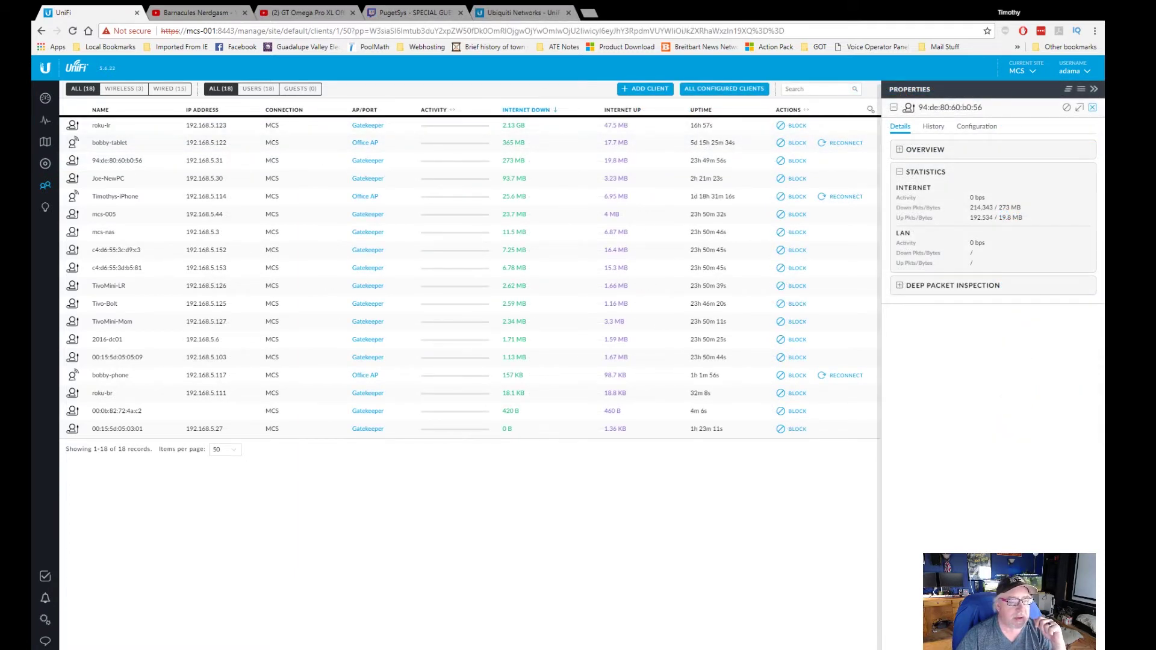
click(668, 164)
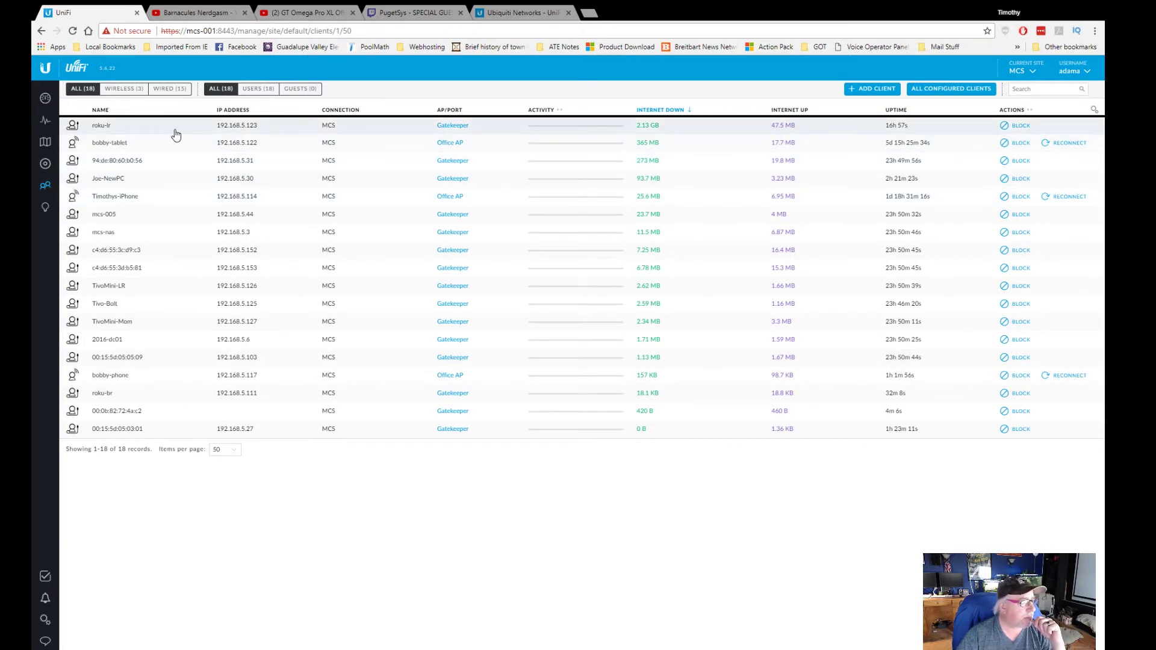
click(126, 185)
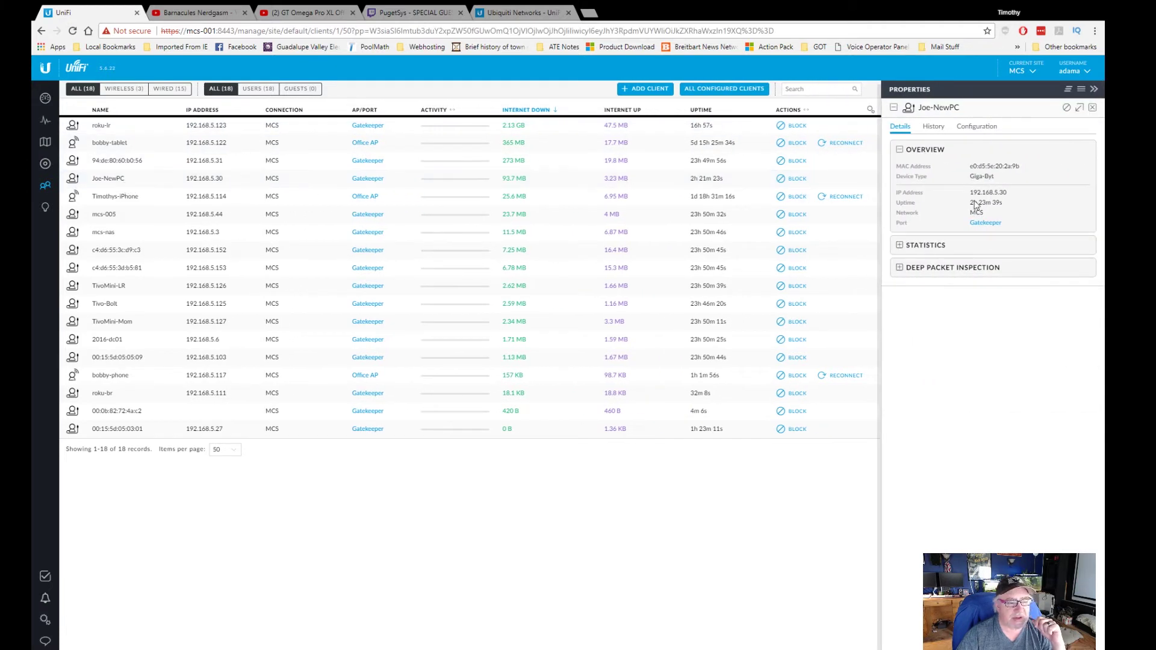
click(900, 245)
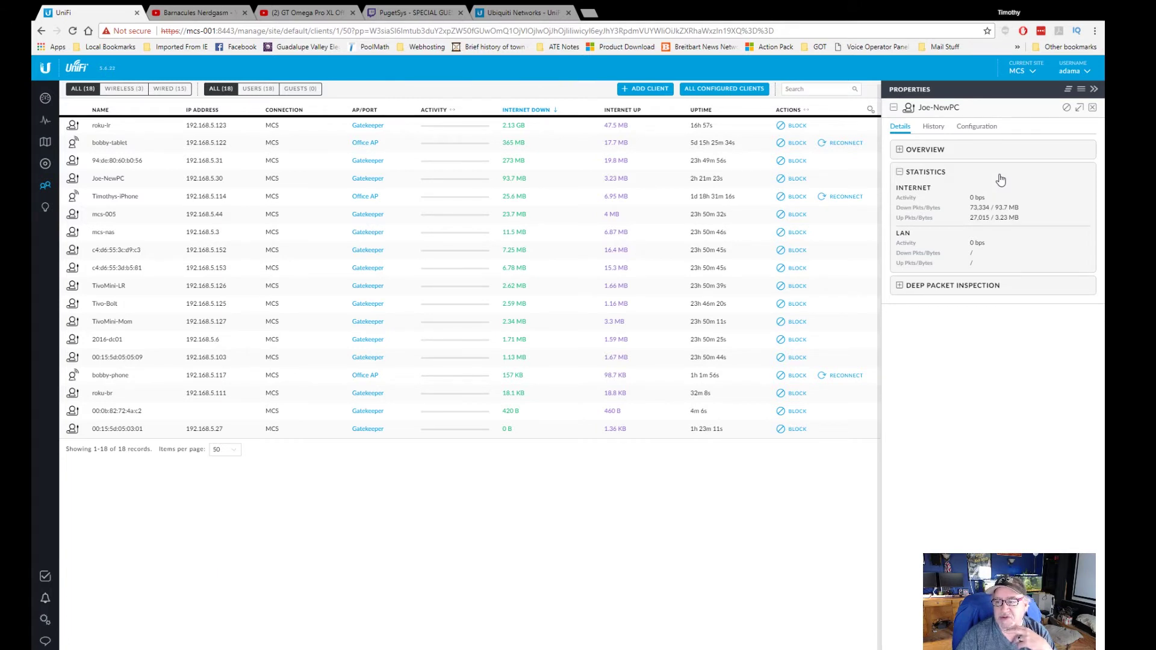
click(933, 128)
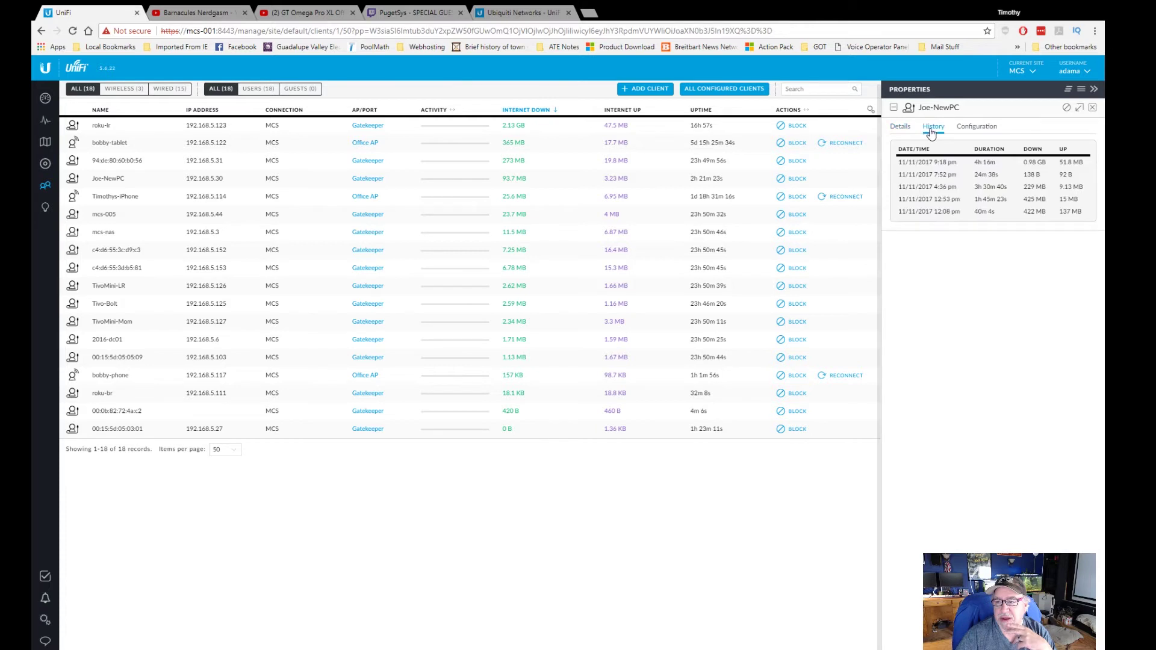
click(902, 127)
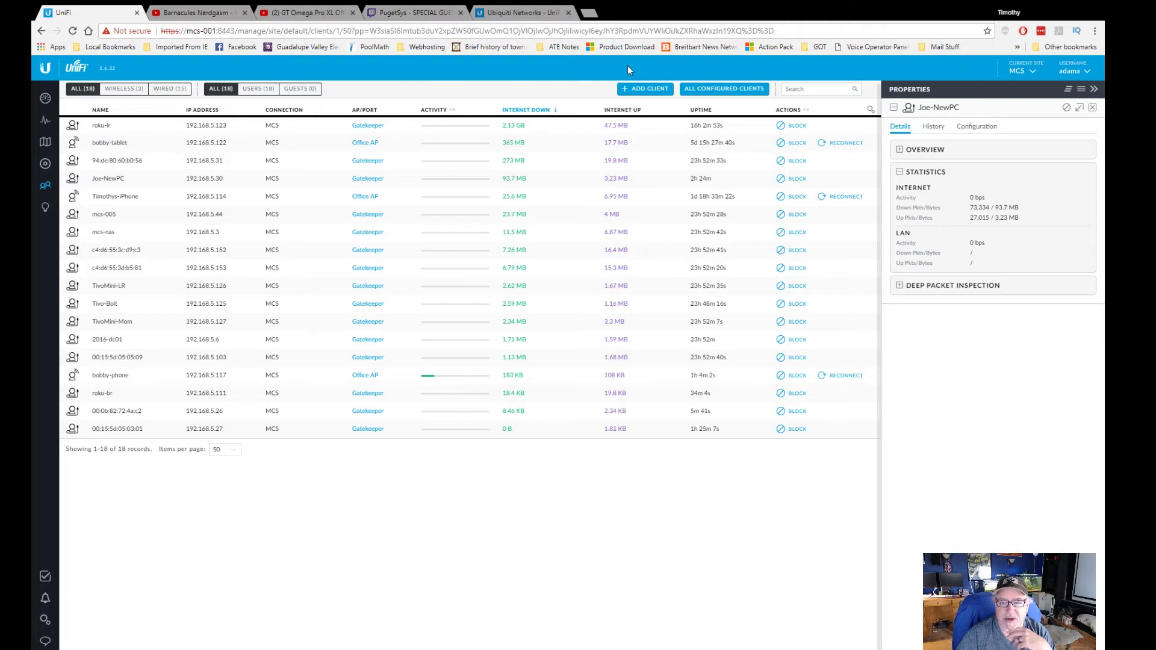
- Recheck the Internet and LAN statistics of the client at 192.168.5.30 and collapse that section
click(902, 173)
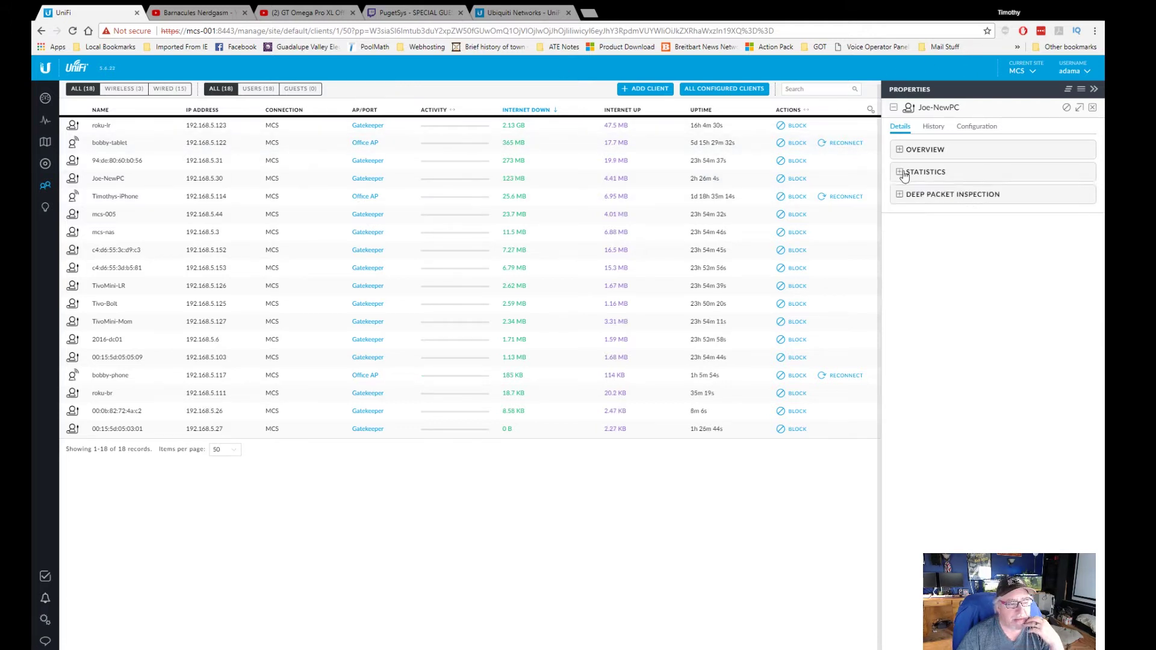
click(902, 173)
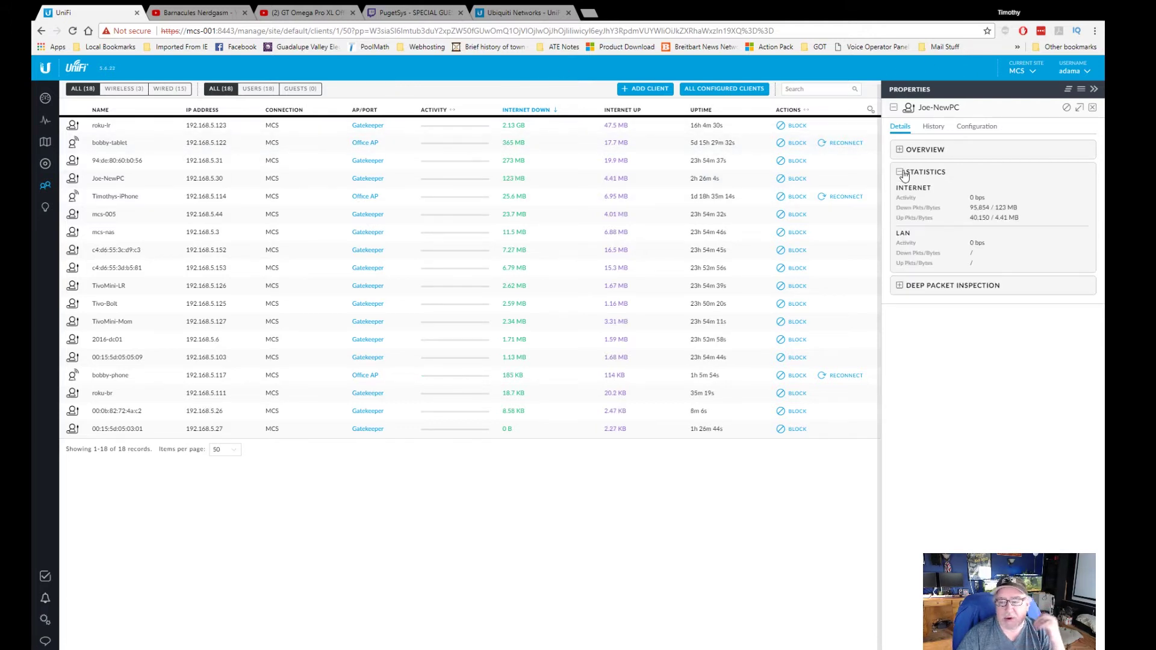
click(901, 173)
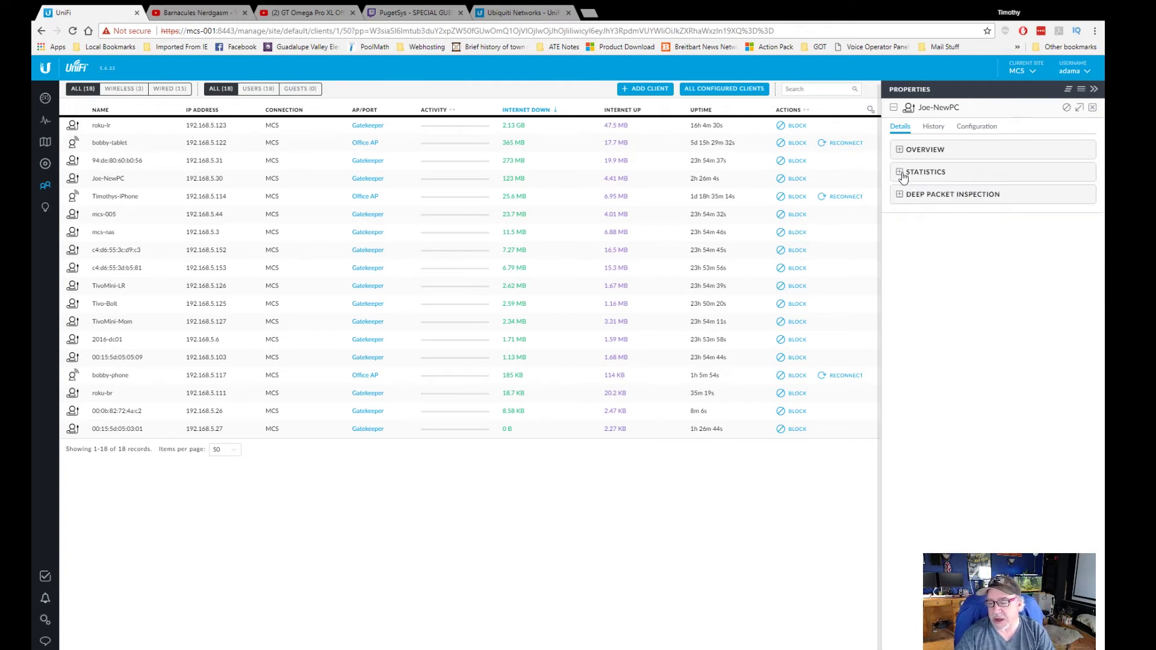
click(902, 173)
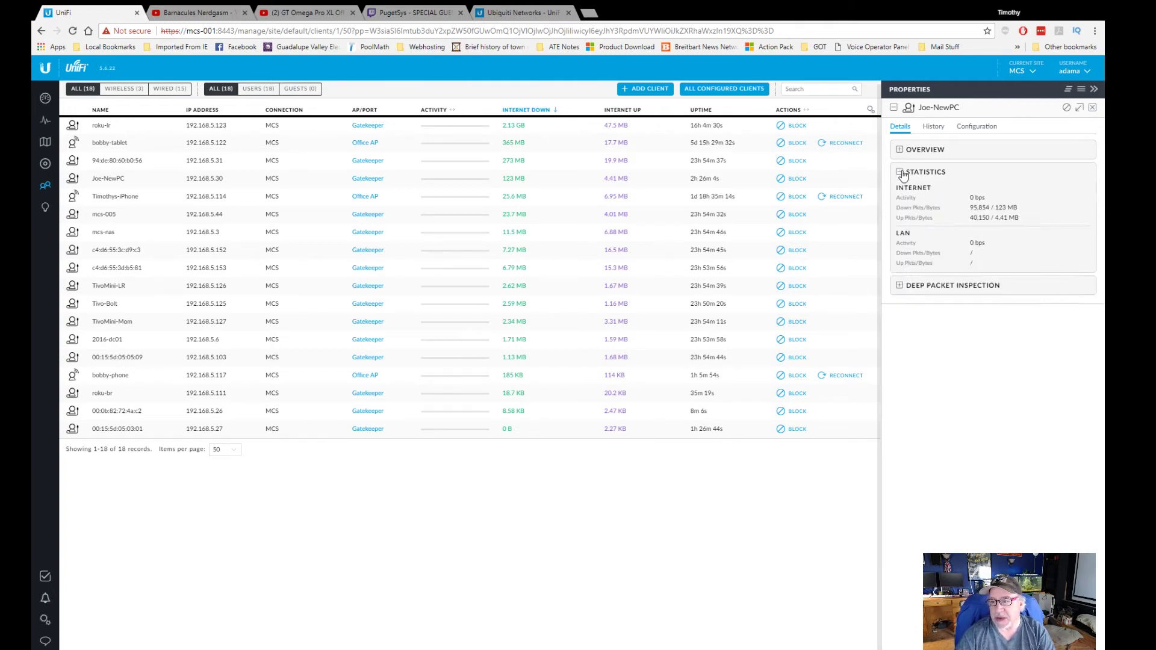
click(902, 173)
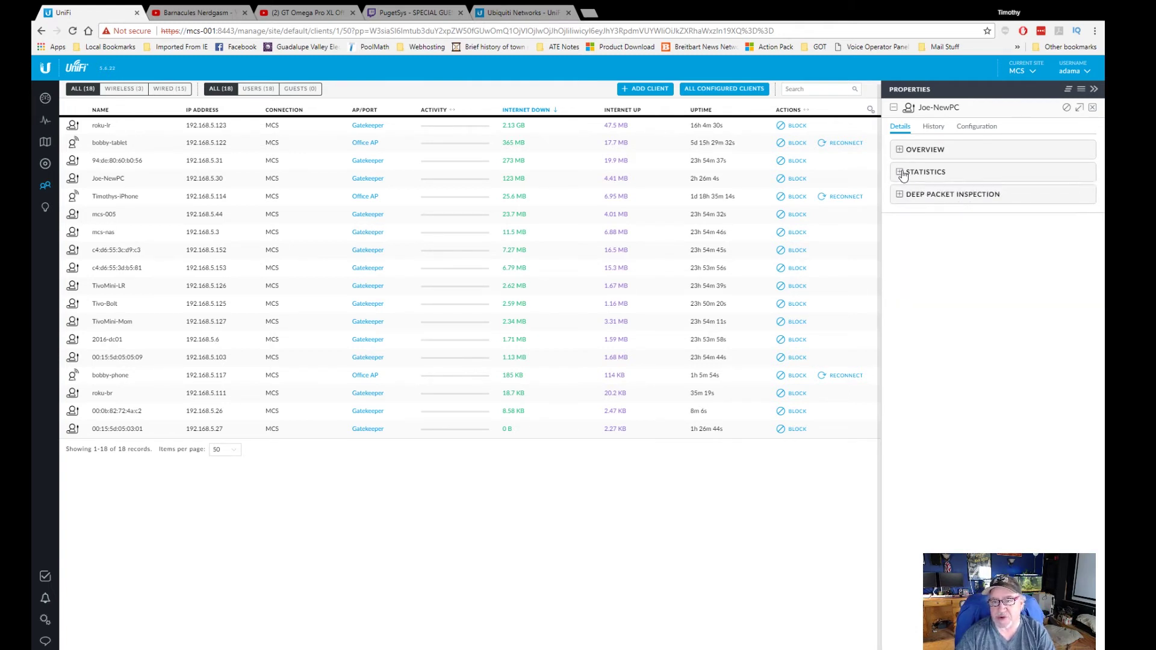
- Switch to the GT Omega Pro XL chair video on YouTube, return to UniFi and view the client's overview
click(313, 14)
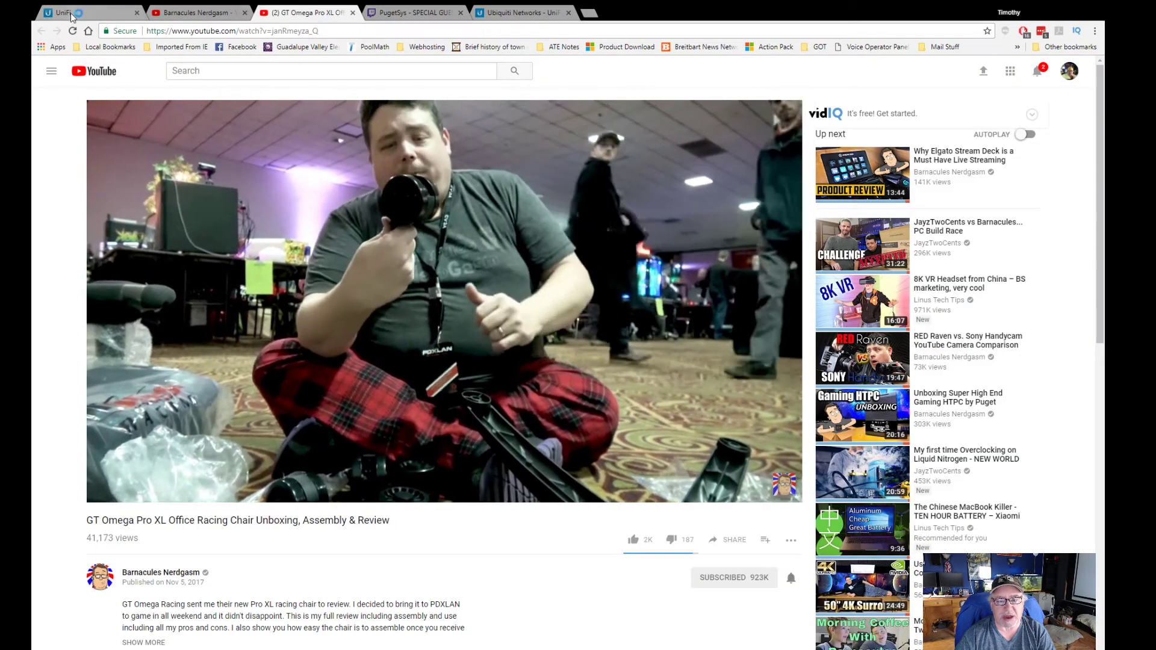
click(118, 13)
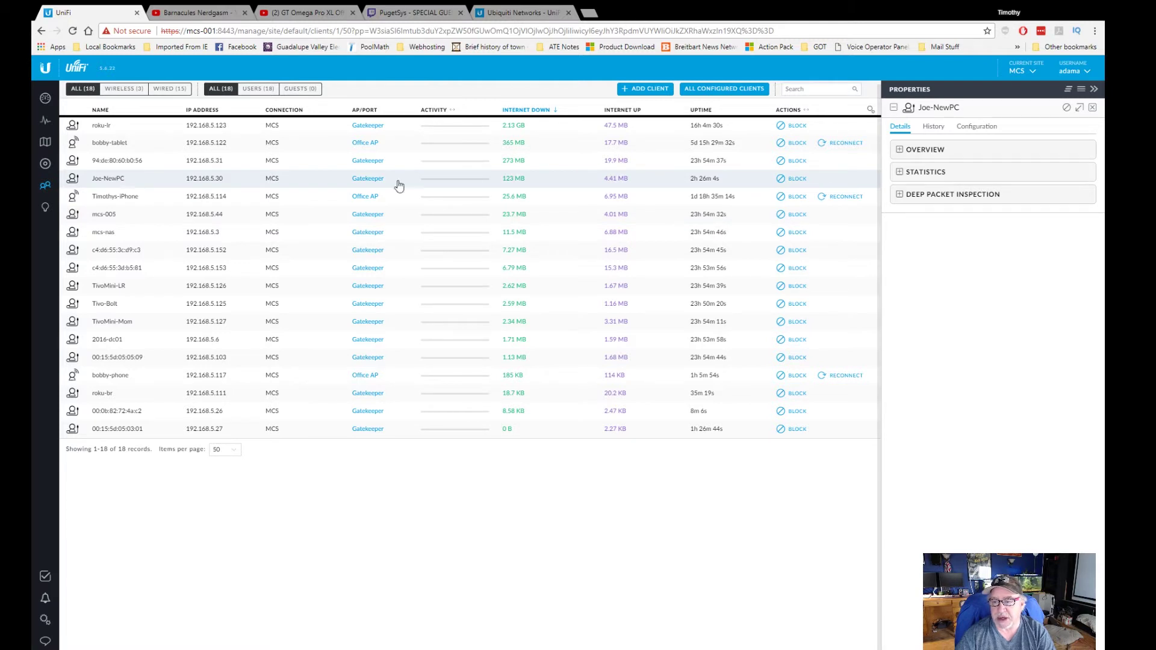
click(901, 153)
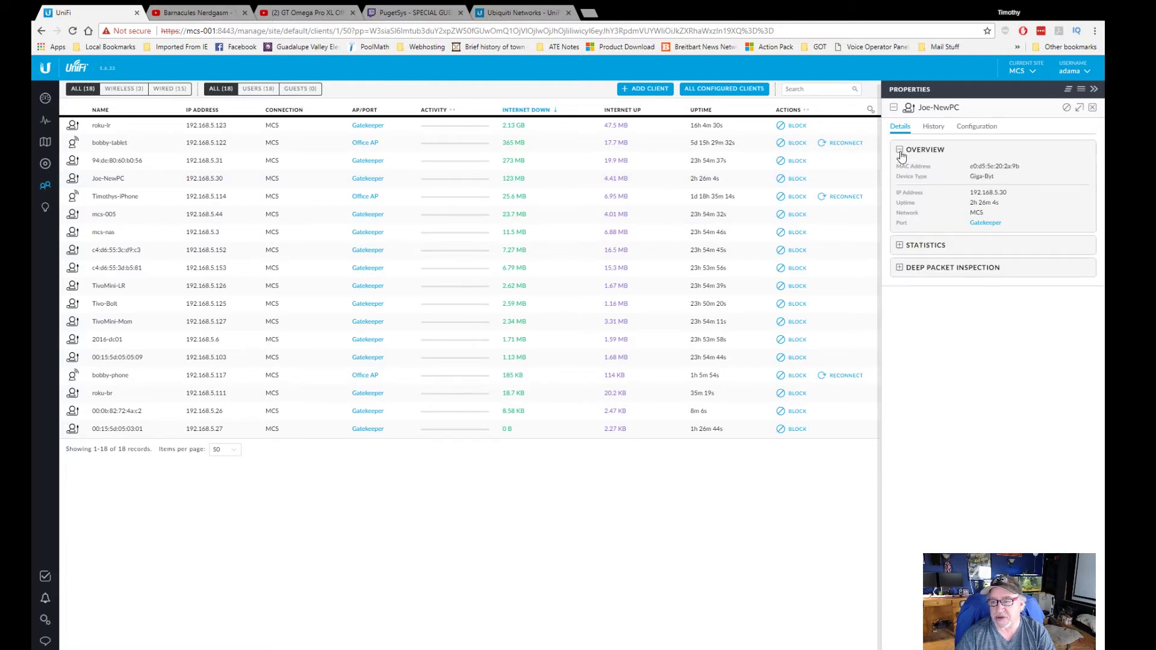
- Collapse the overview of the client at 192.168.5.30, check its Internet and LAN statistics, and collapse them
click(900, 151)
click(901, 174)
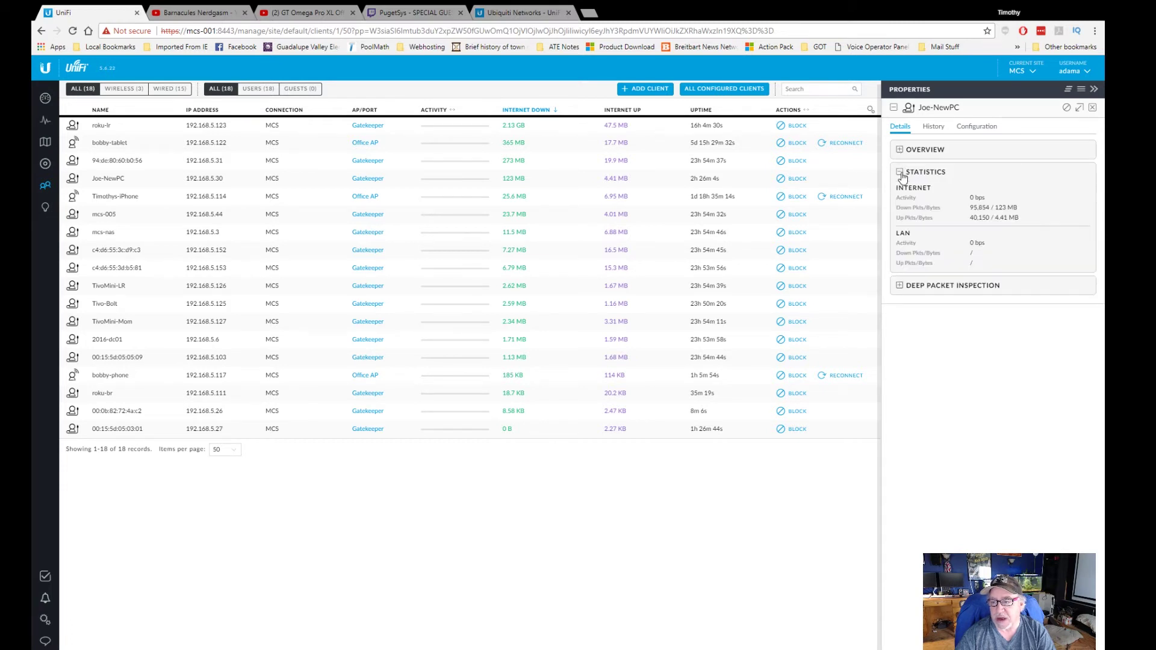
click(903, 174)
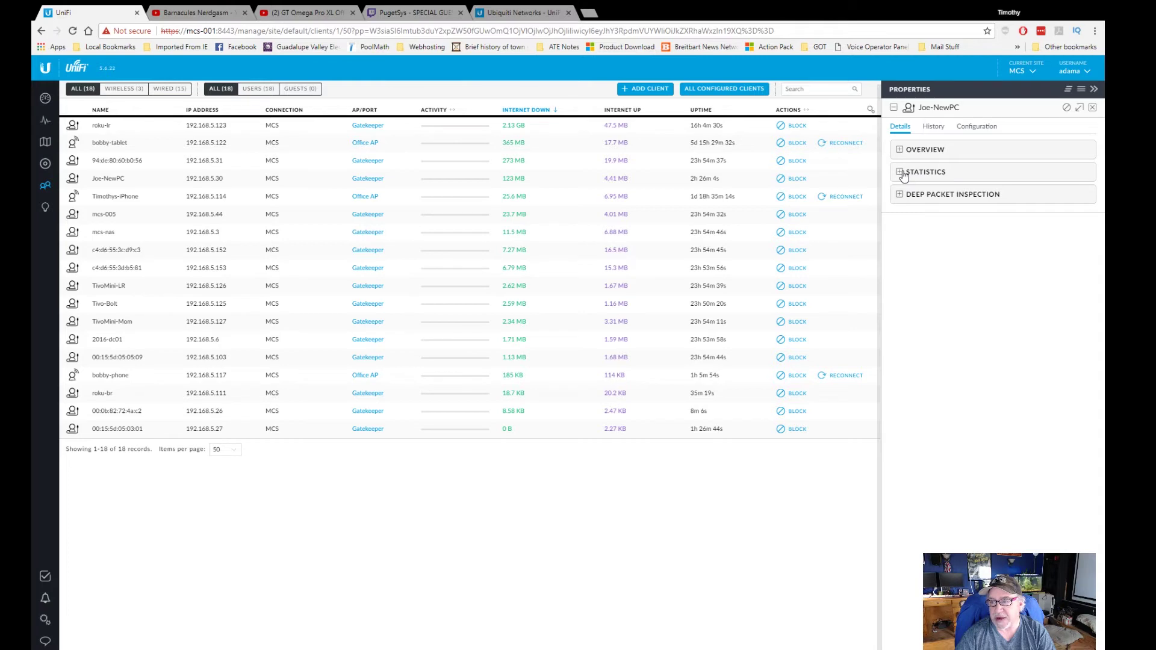
- Enable the Refresh button in the account preferences and save them
click(1084, 72)
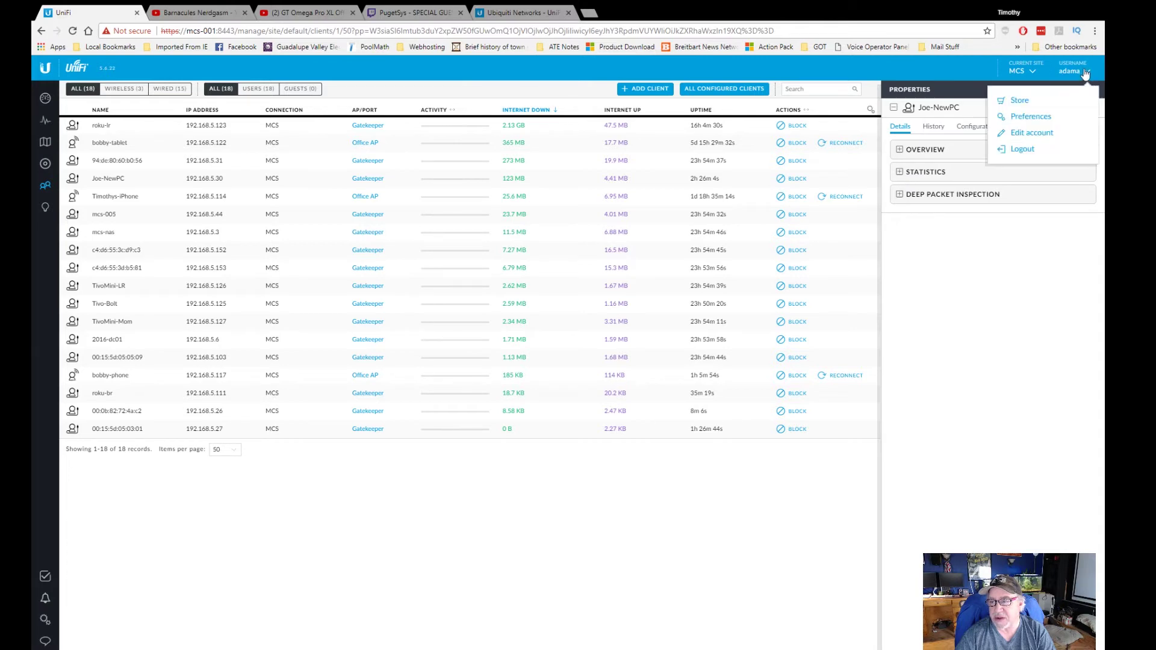
click(1024, 121)
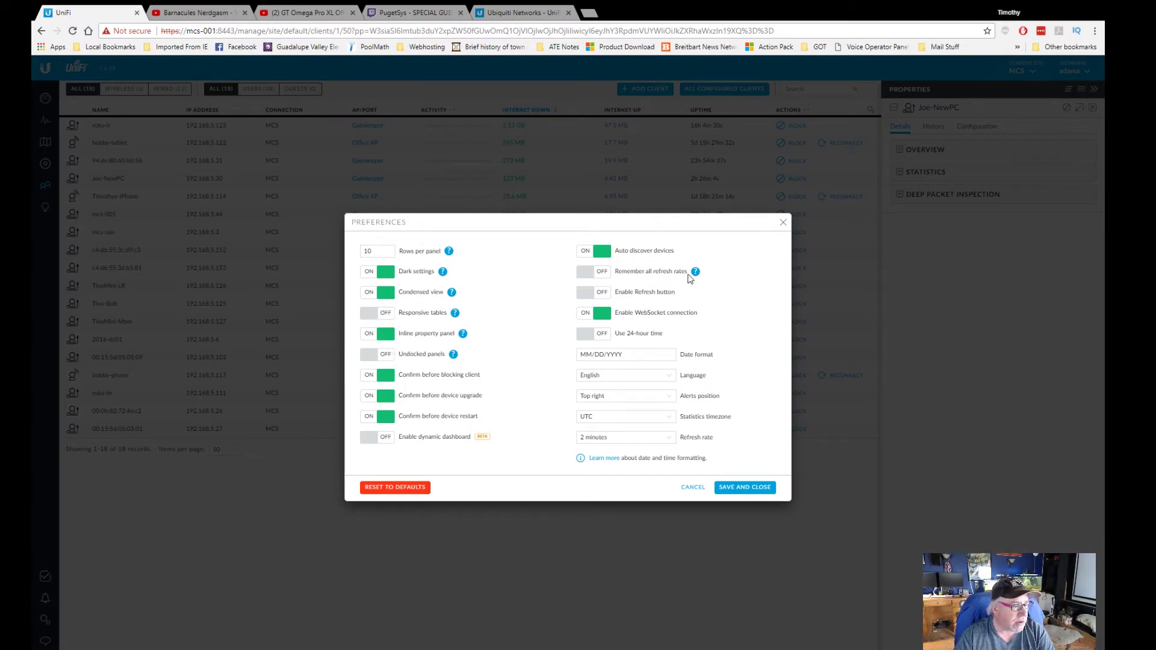
click(604, 294)
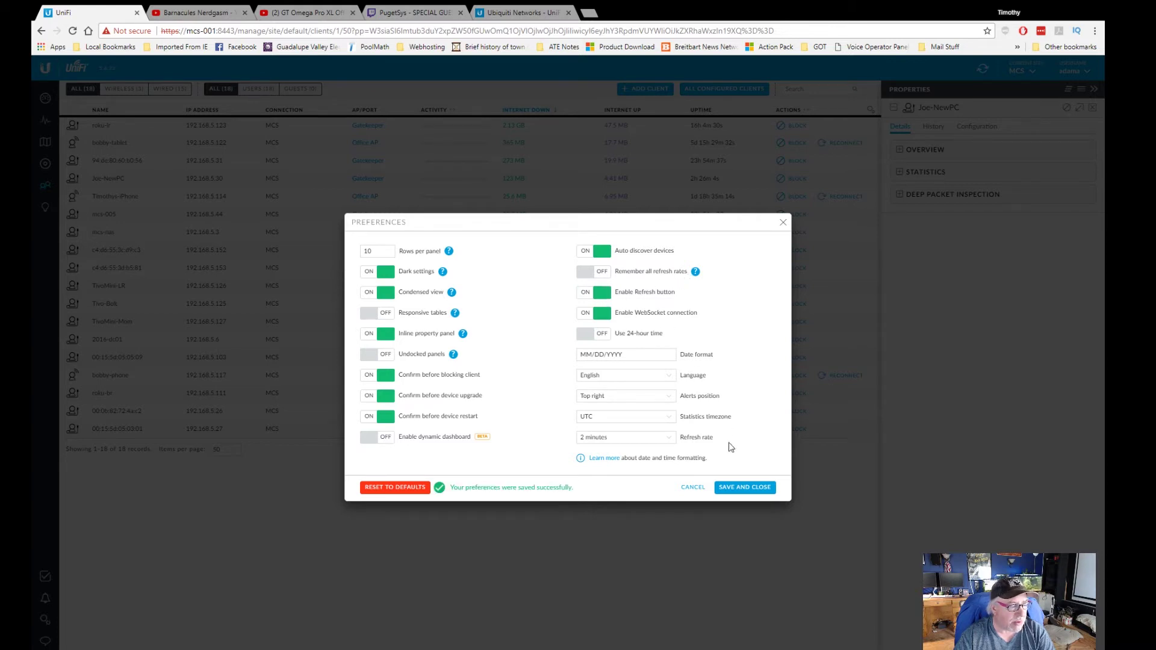
click(743, 488)
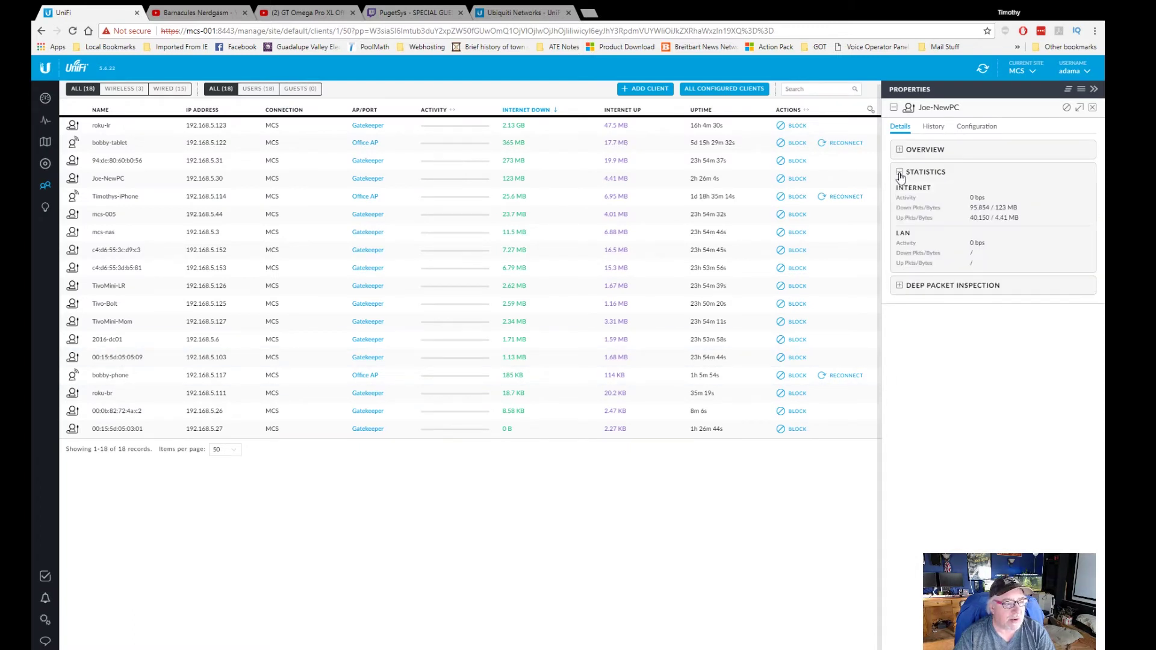
- Refresh the controller data, check the updated statistics of the client at 192.168.5.30, and close its properties
click(985, 70)
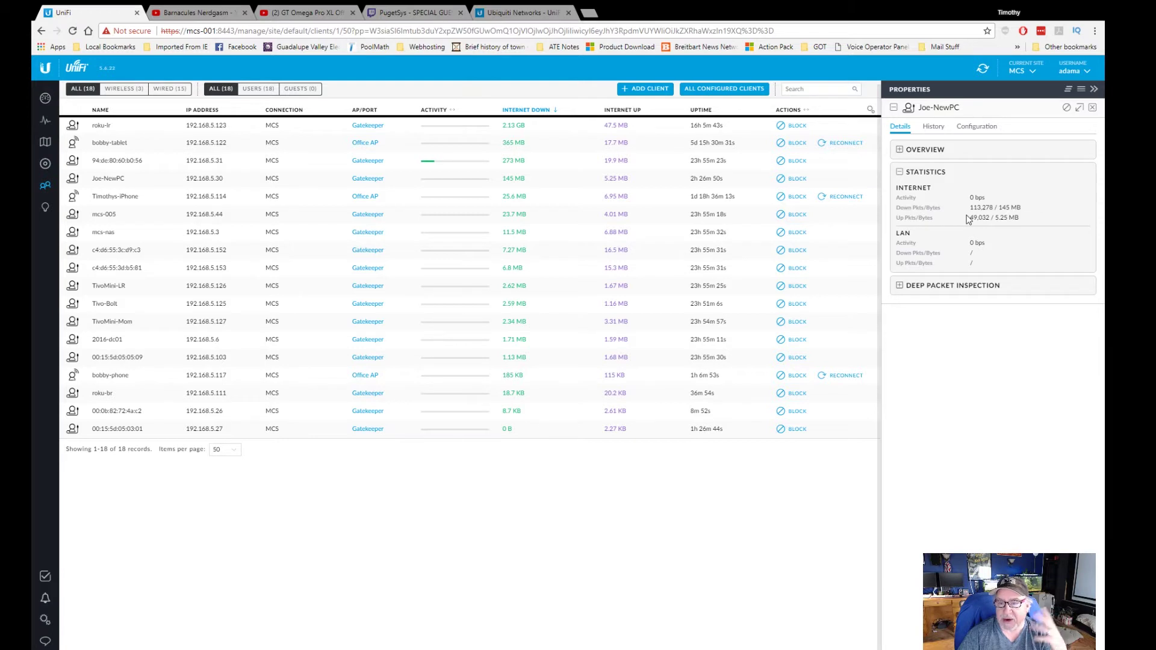
click(907, 174)
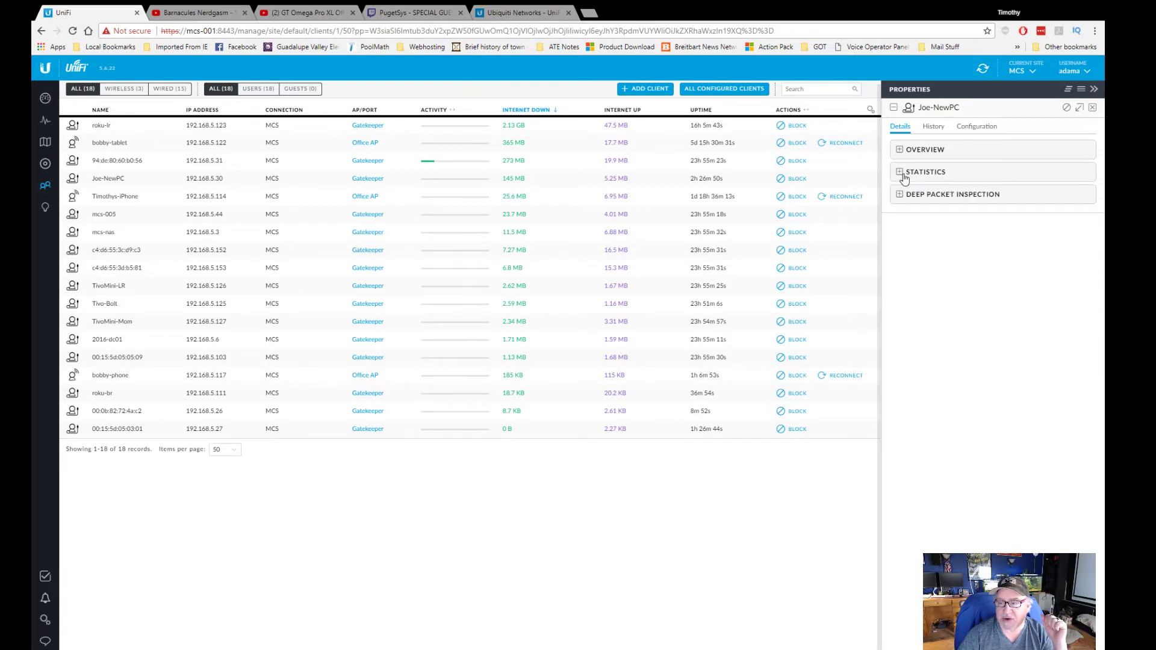
click(1093, 108)
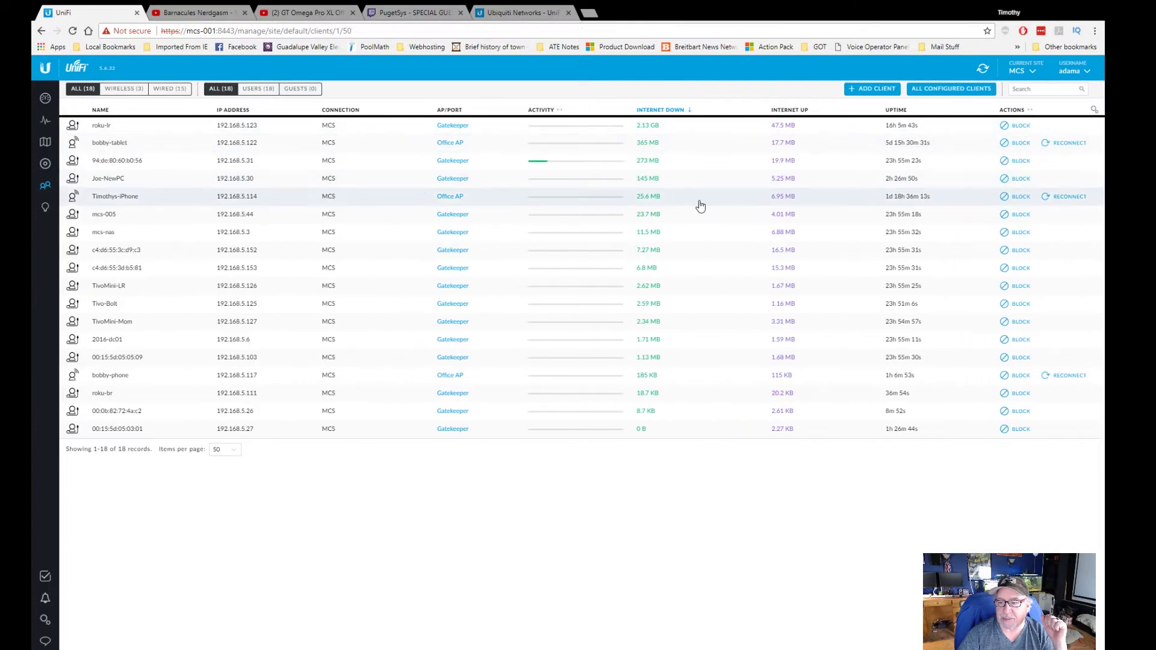
- Review the statistics of the client at 192.168.5.31, reload them, look into its history and return to its details
click(161, 162)
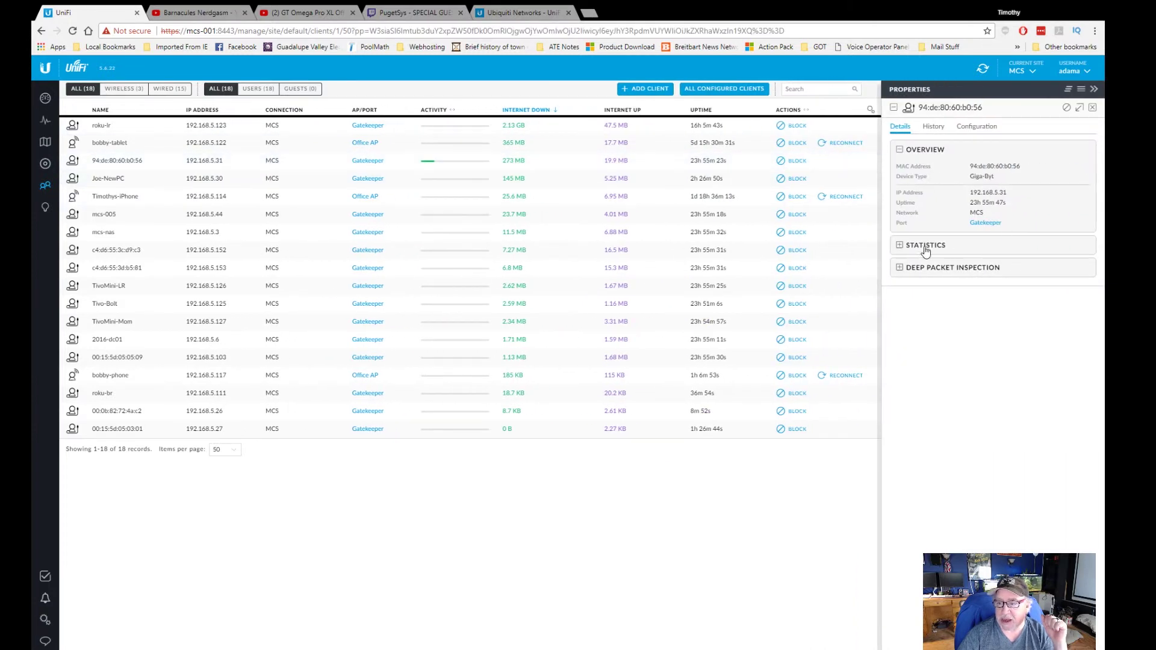
click(902, 251)
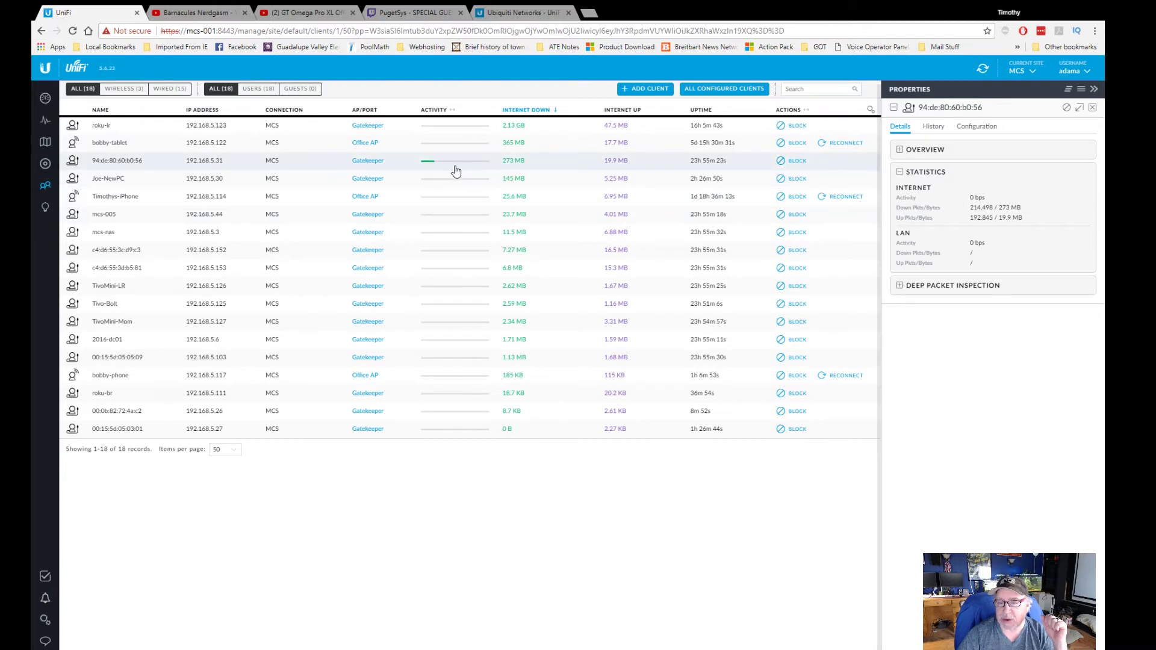
click(901, 173)
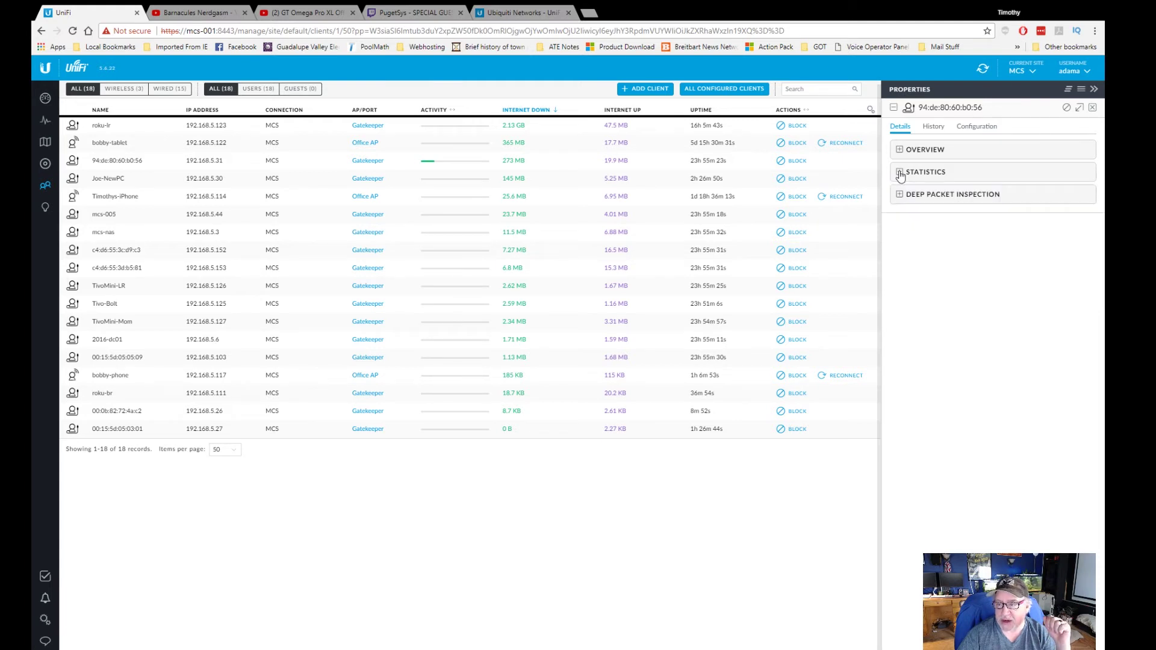
click(900, 174)
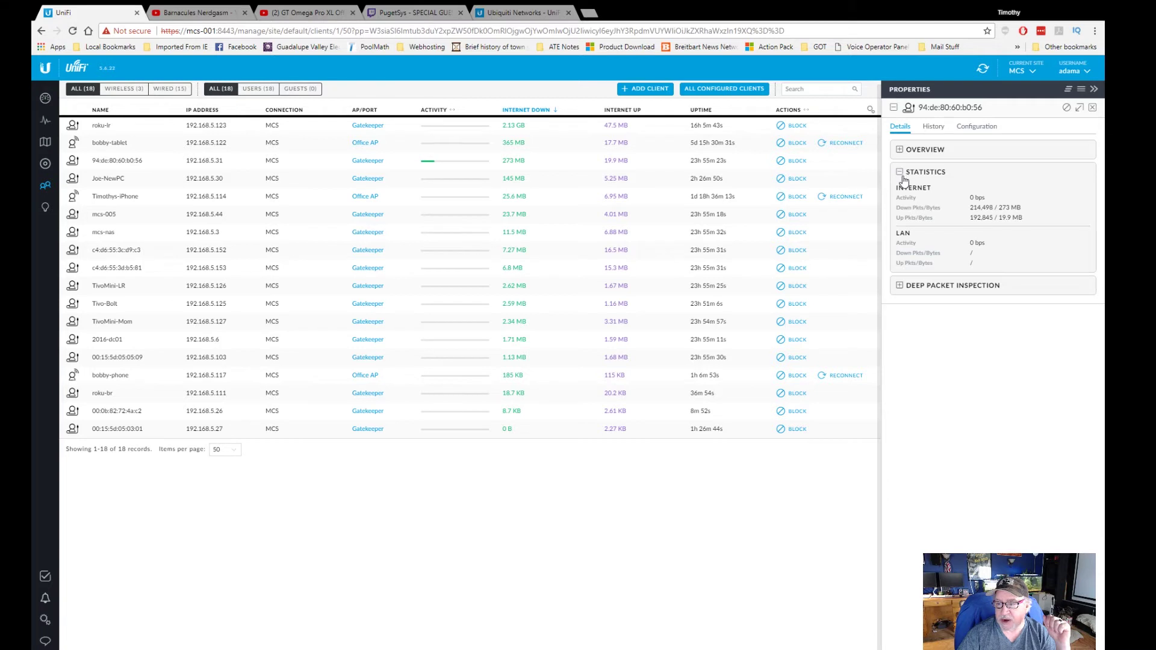
click(908, 177)
click(901, 174)
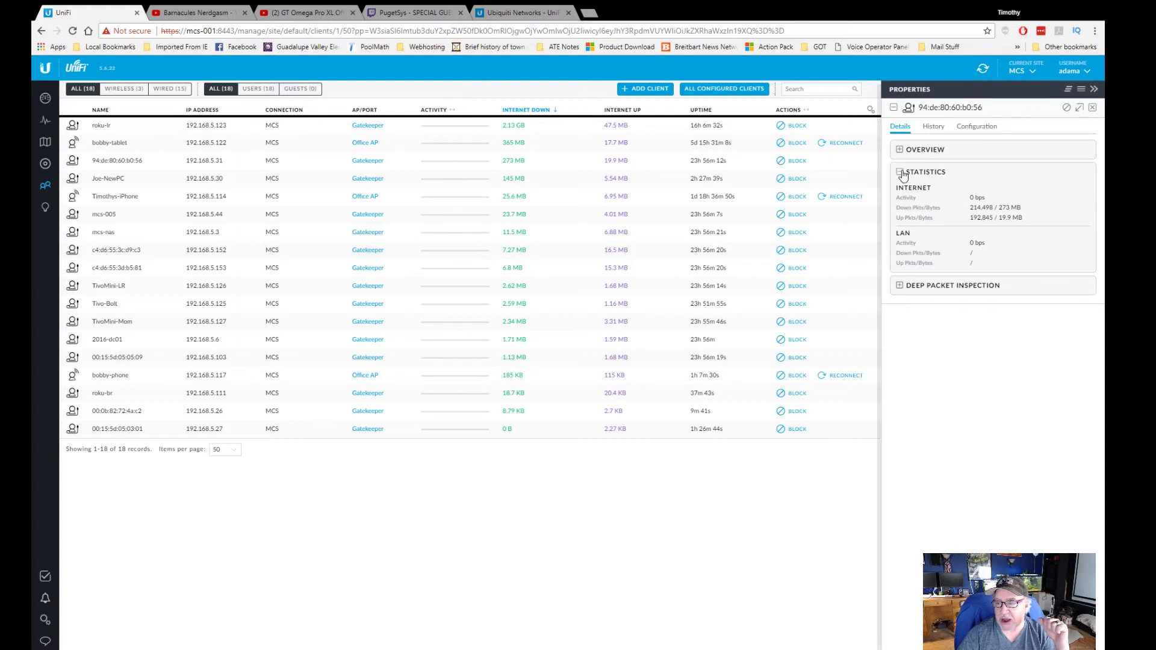
click(934, 127)
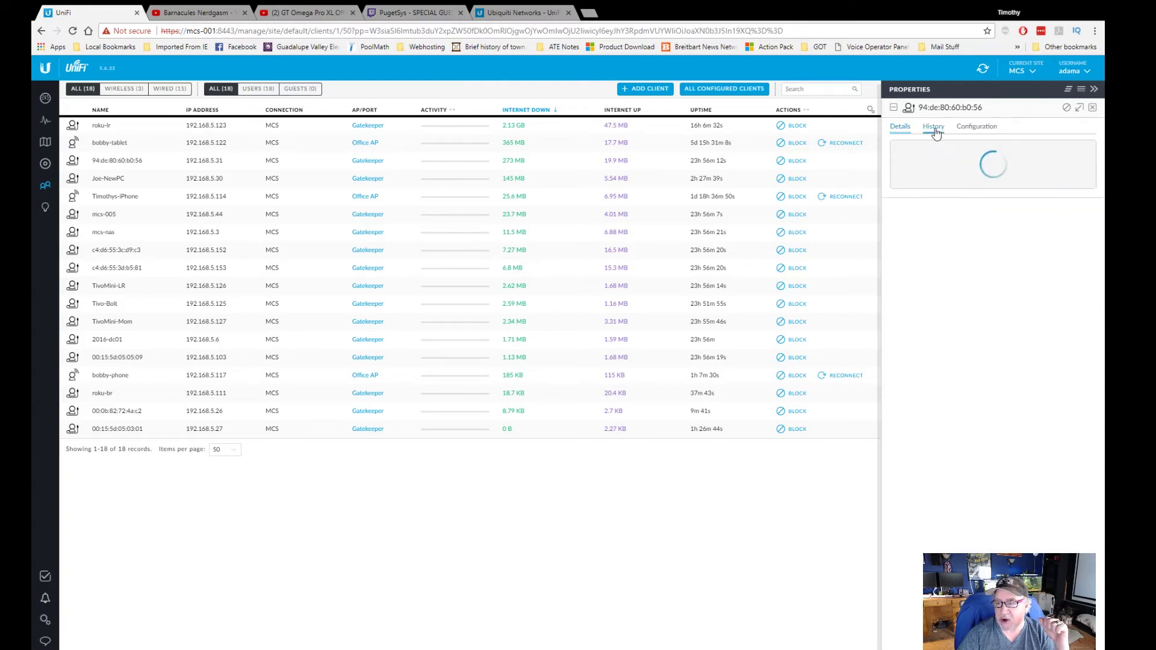
click(904, 130)
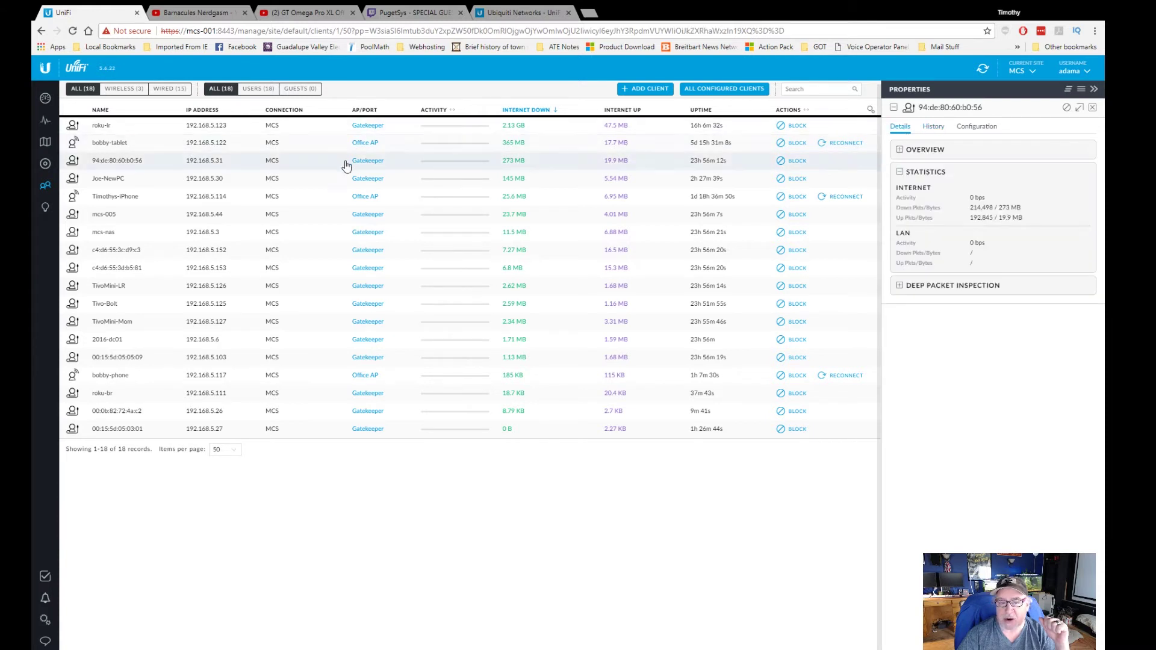
- Show only the properties of the client at 192.168.5.30 and view its deep packet inspection data
click(357, 184)
click(1093, 295)
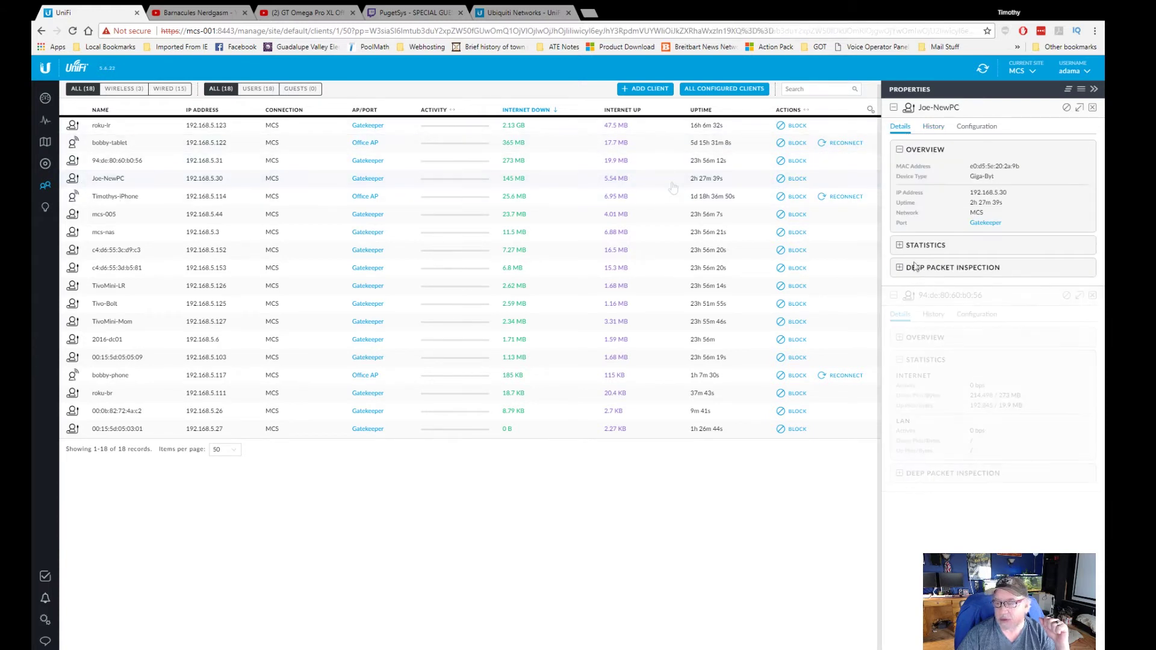
click(899, 268)
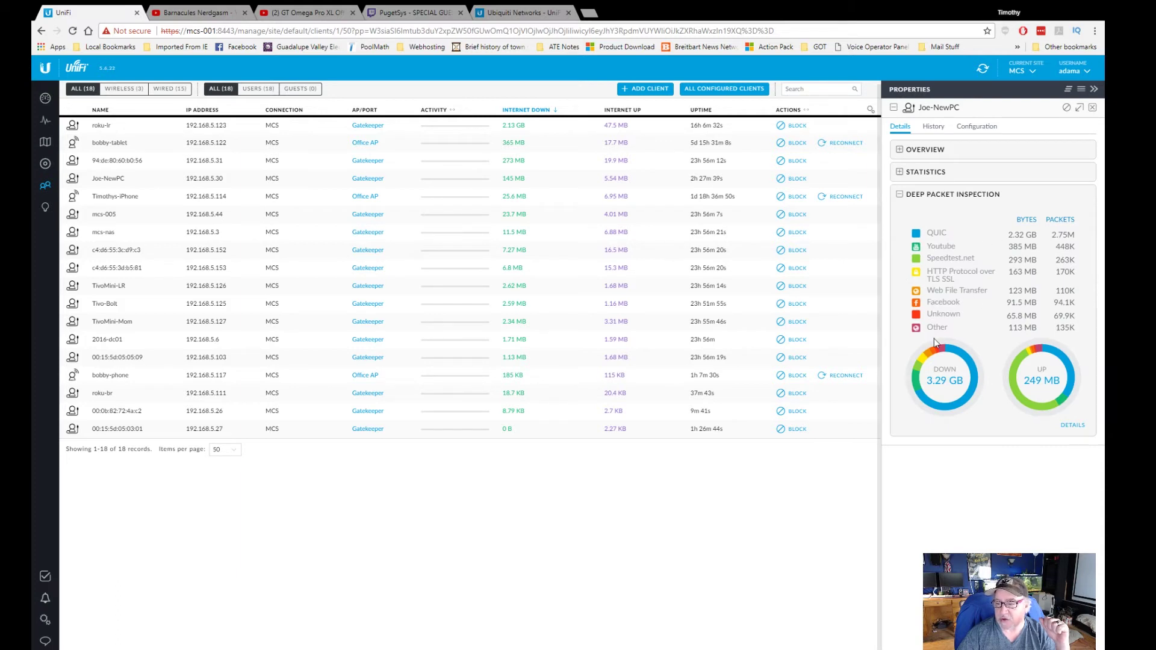
- Examine the detailed per-application traffic of the client at 192.168.5.30, then go back to the users traffic stats
click(1072, 428)
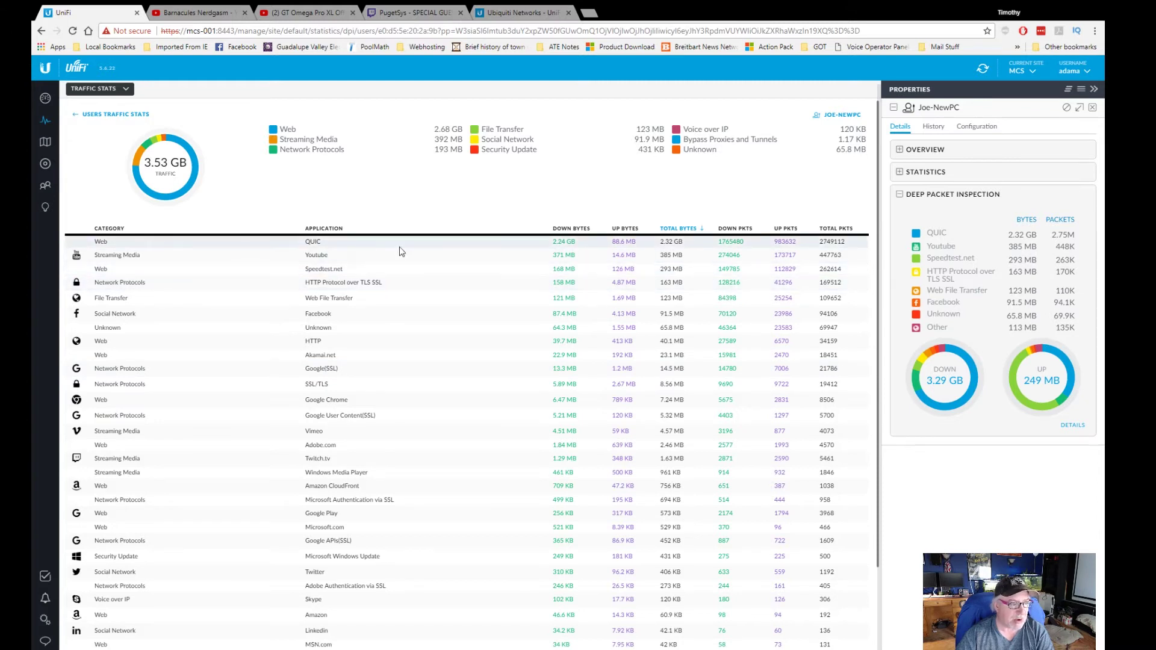
scroll(426, 360, down, 3)
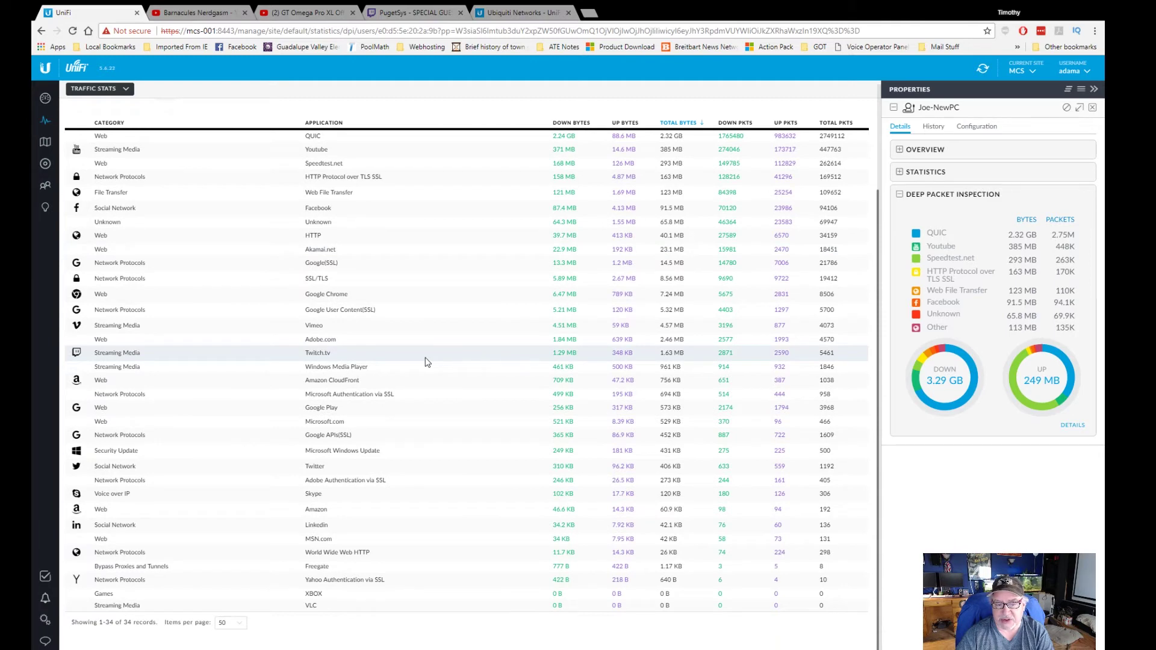
scroll(426, 361, up, 3)
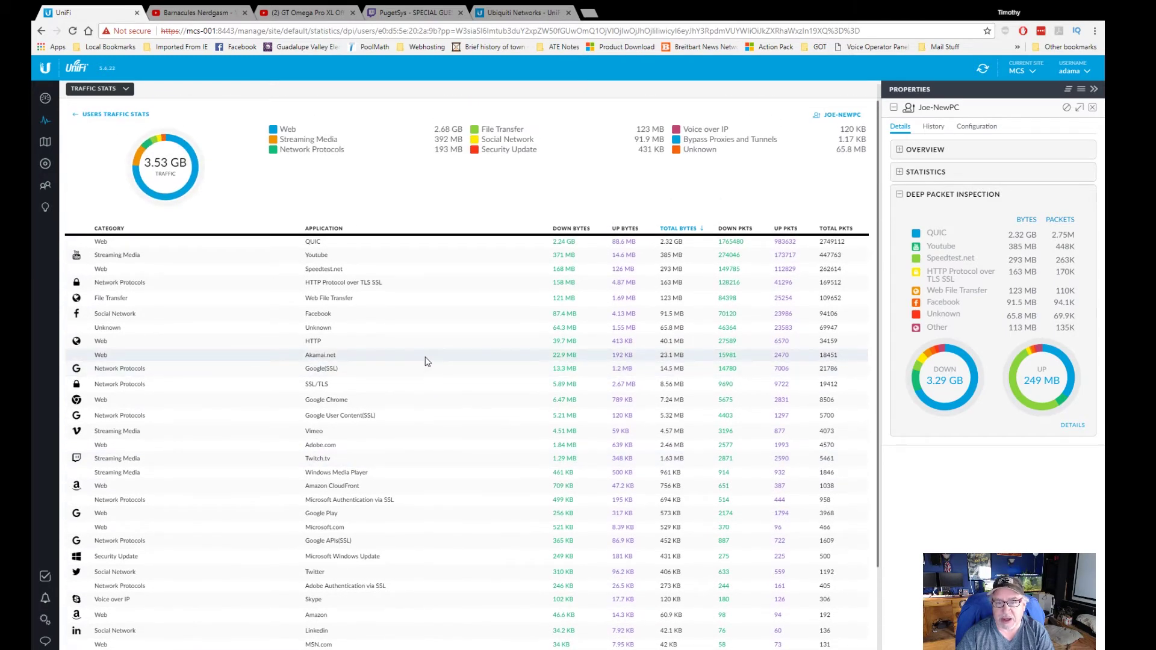
scroll(165, 377, down, 3)
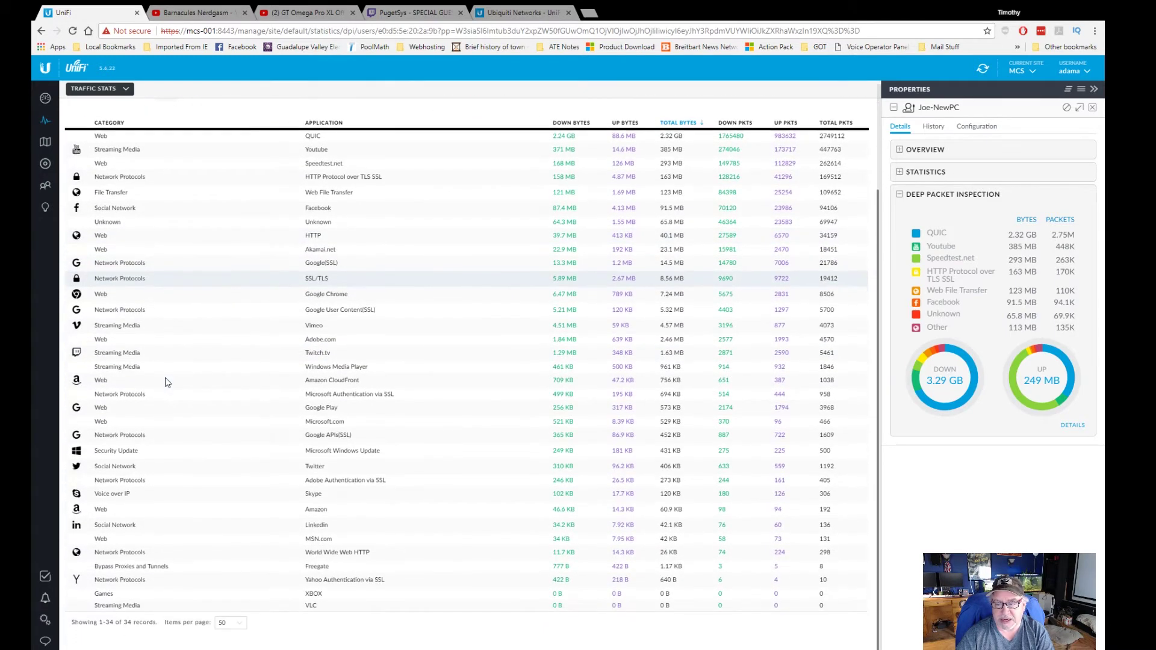
scroll(166, 378, up, 3)
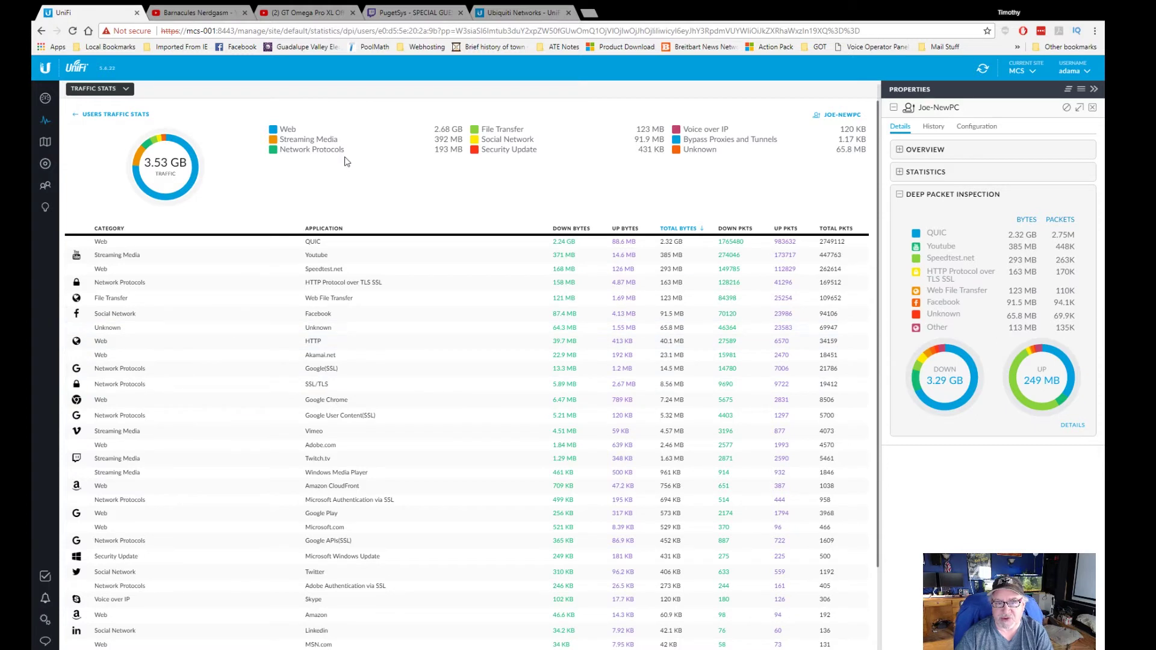
click(110, 115)
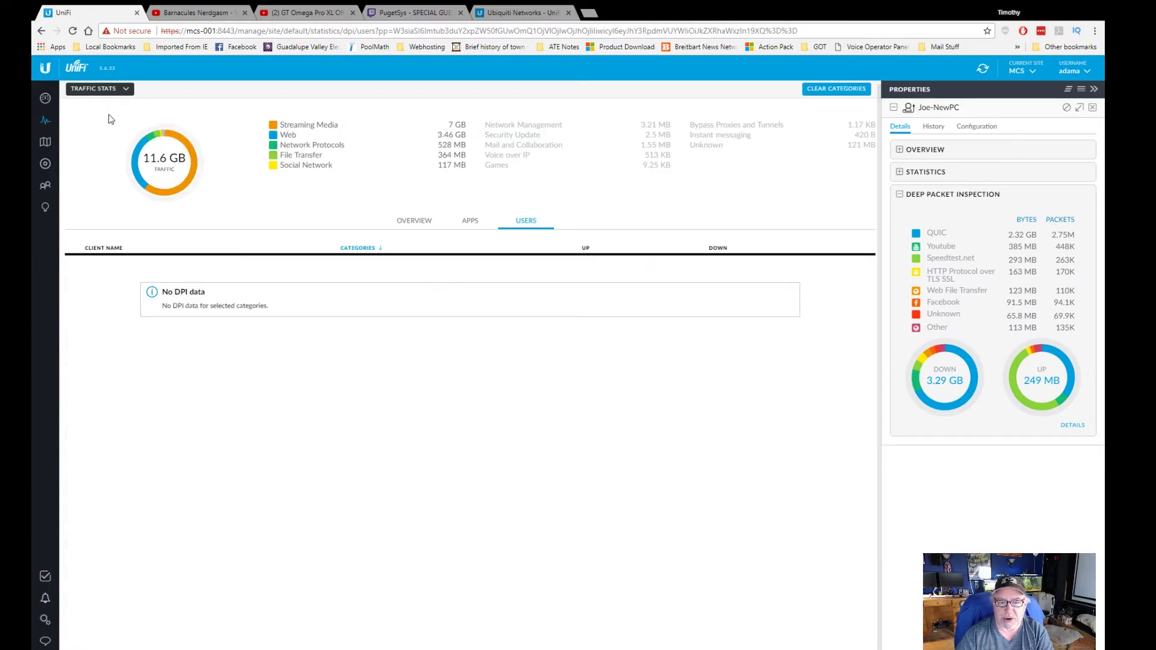
- Return to the clients list, recheck the statistics of the client at 192.168.5.30, and close its properties
click(46, 186)
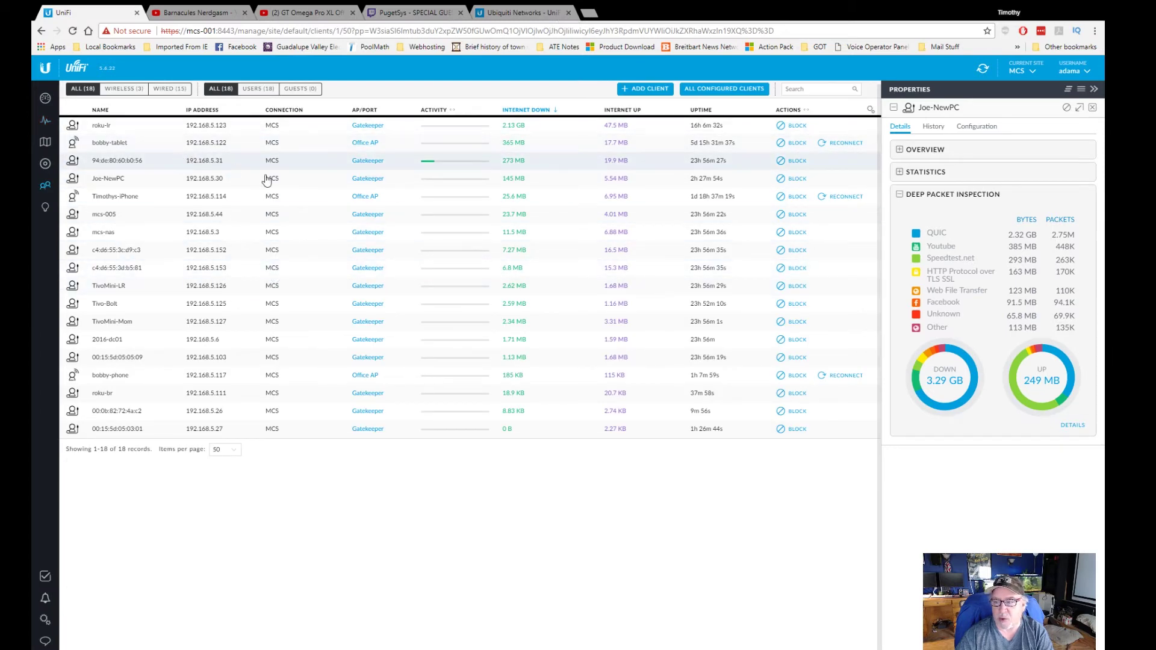
click(902, 173)
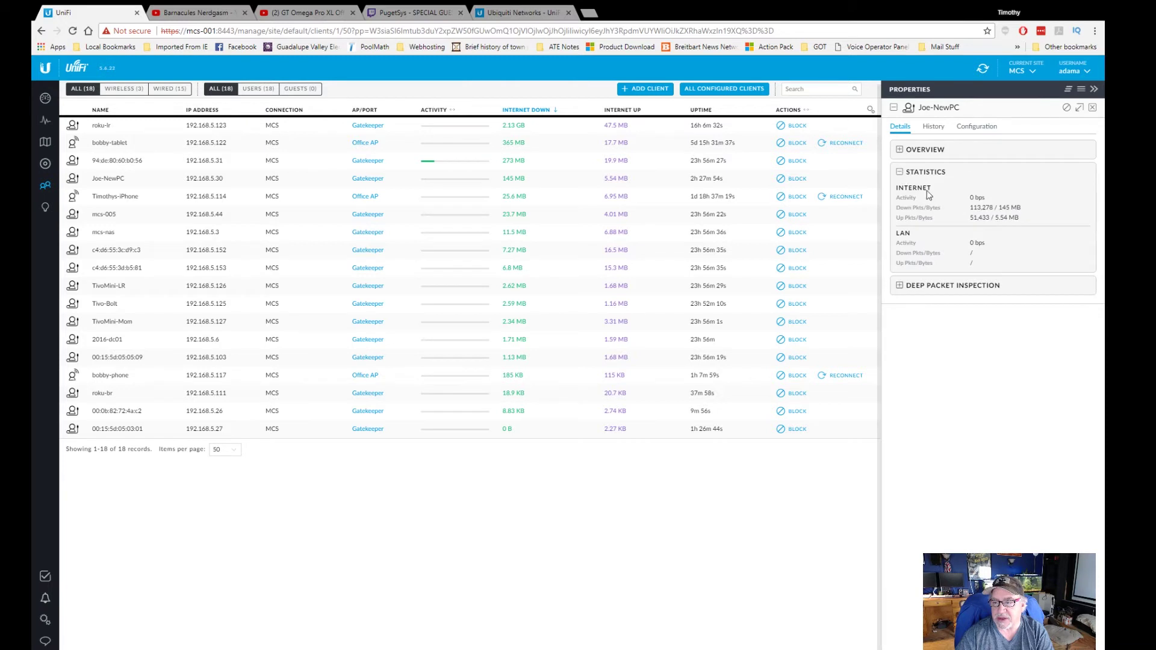
click(1093, 108)
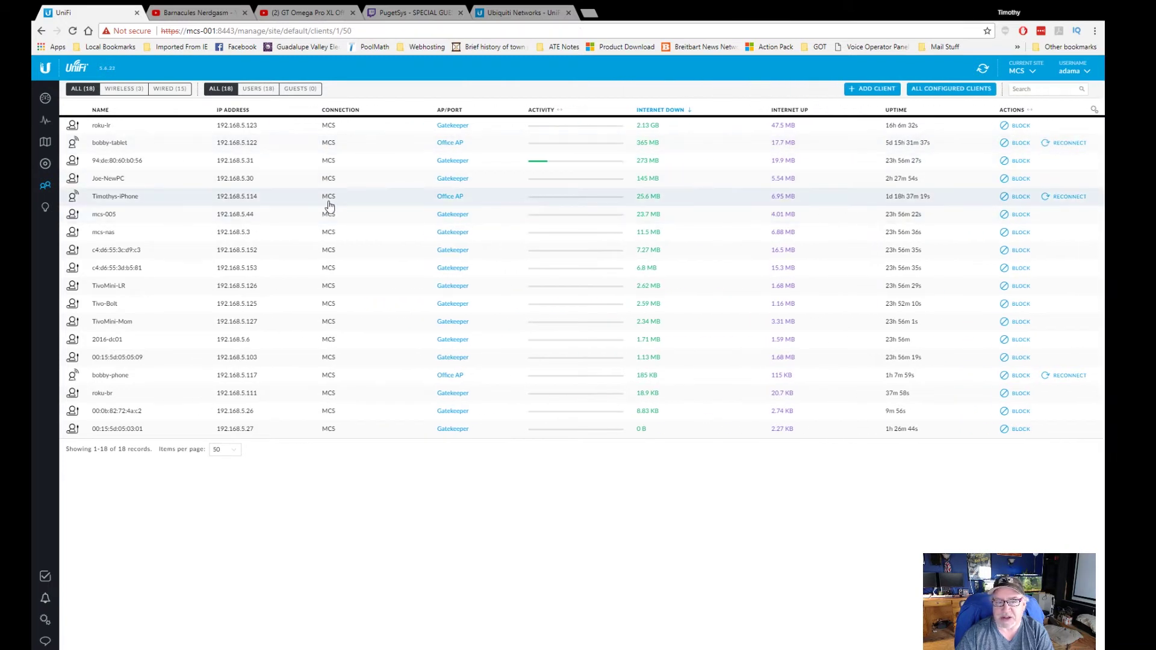
- Open the insights to view the neighboring access points, and switch to the known clients
click(45, 211)
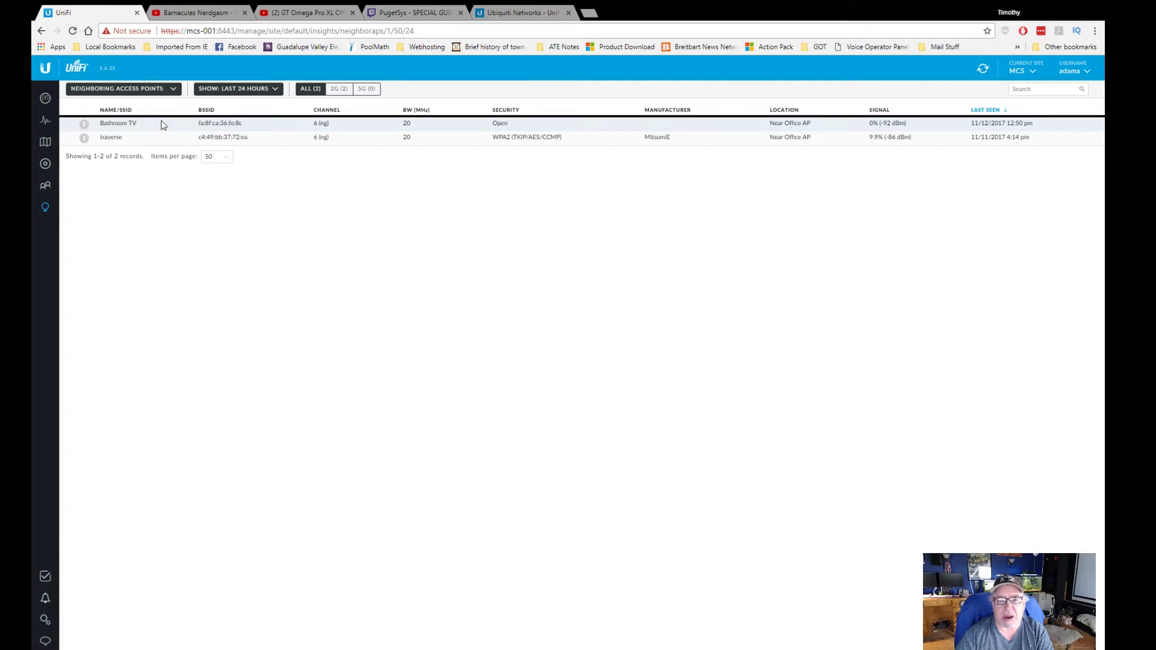
click(174, 90)
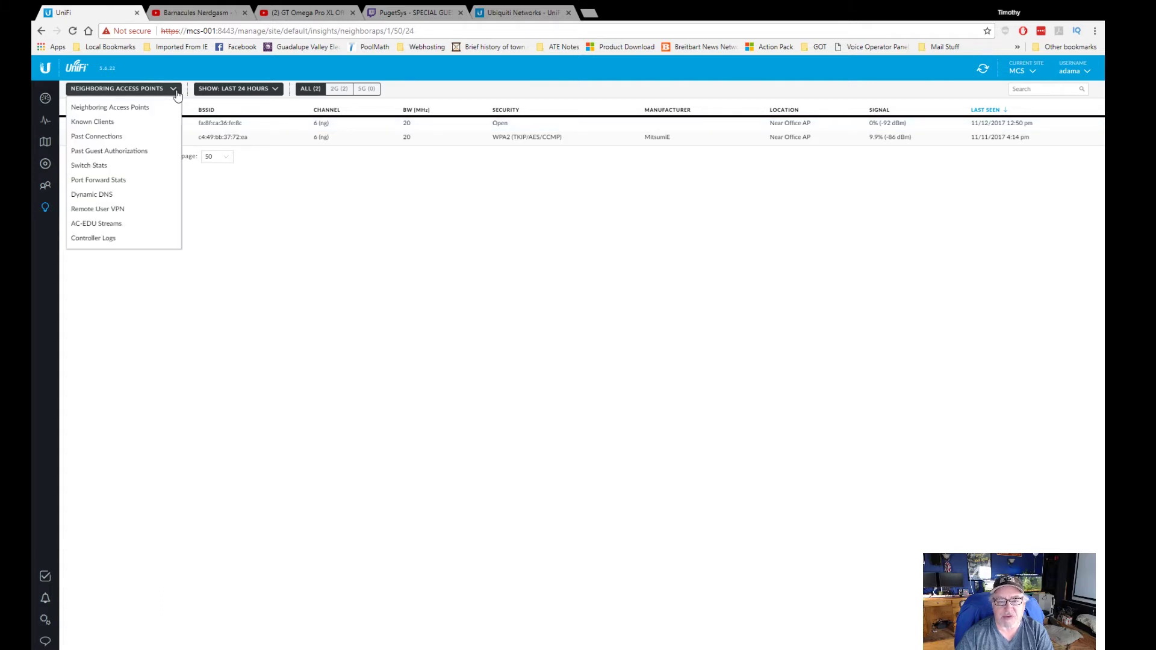
click(119, 122)
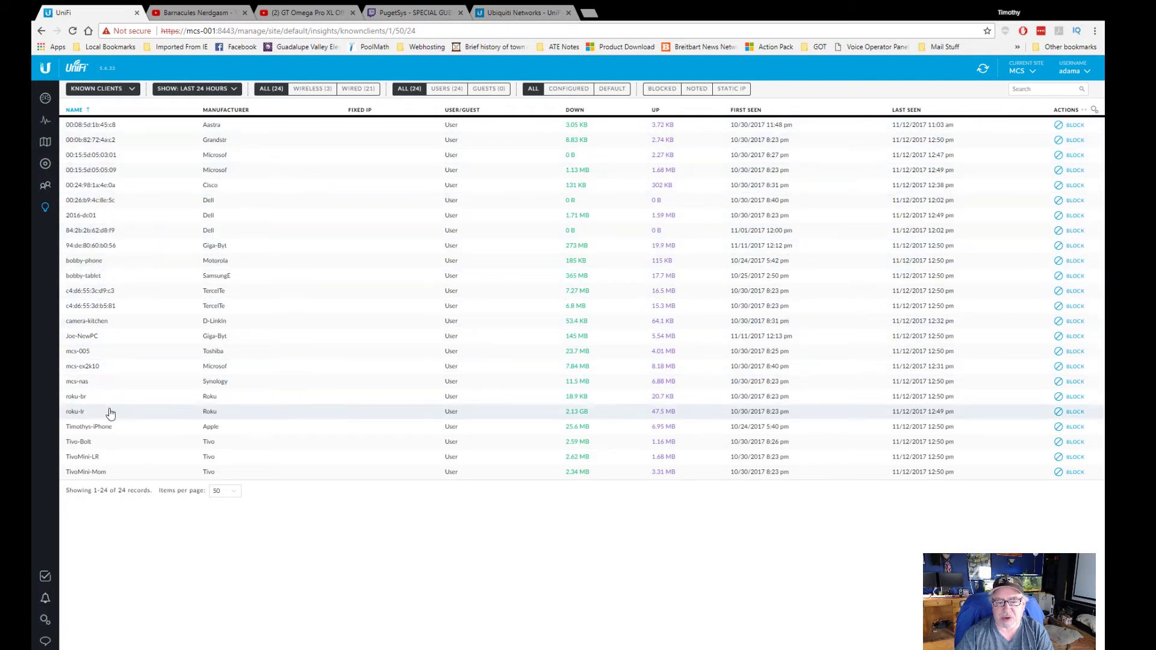
- View the overview and statistics of the Giga-Byt client at 192.168.5.30 among the known clients, and close its properties
click(101, 337)
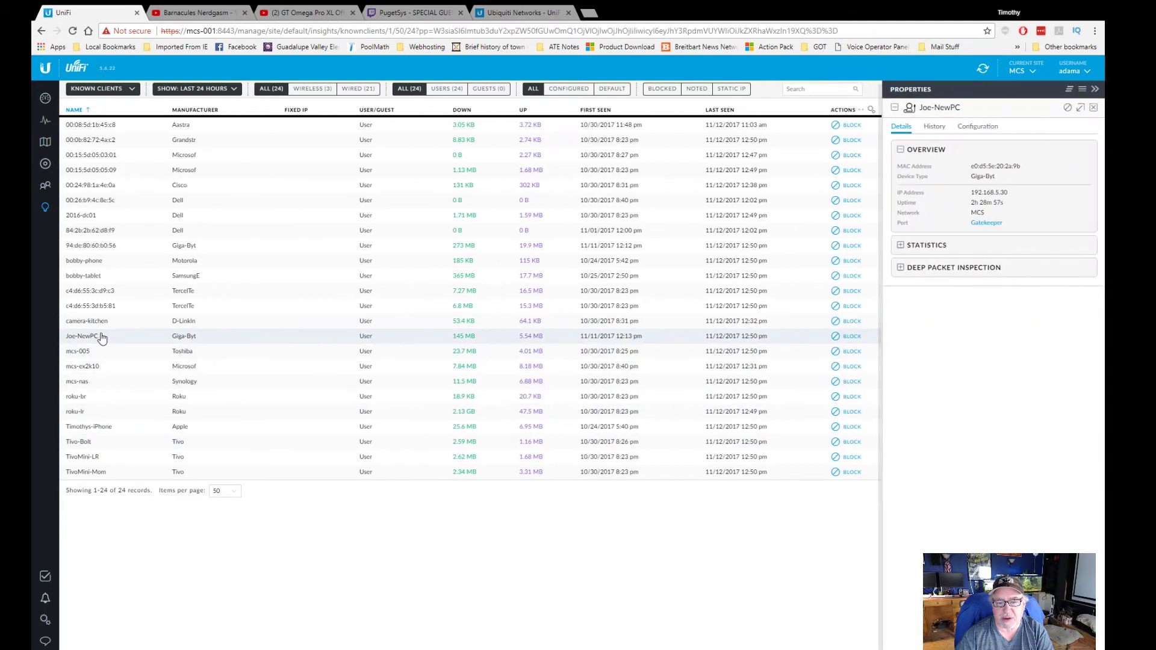
click(902, 246)
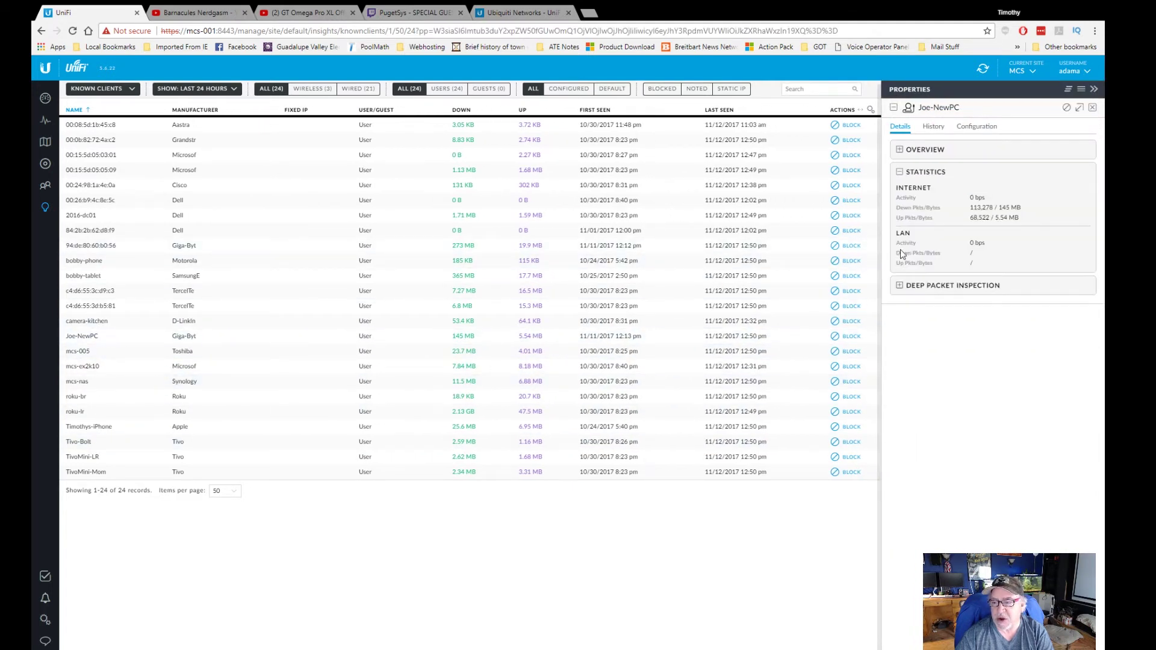
click(1094, 108)
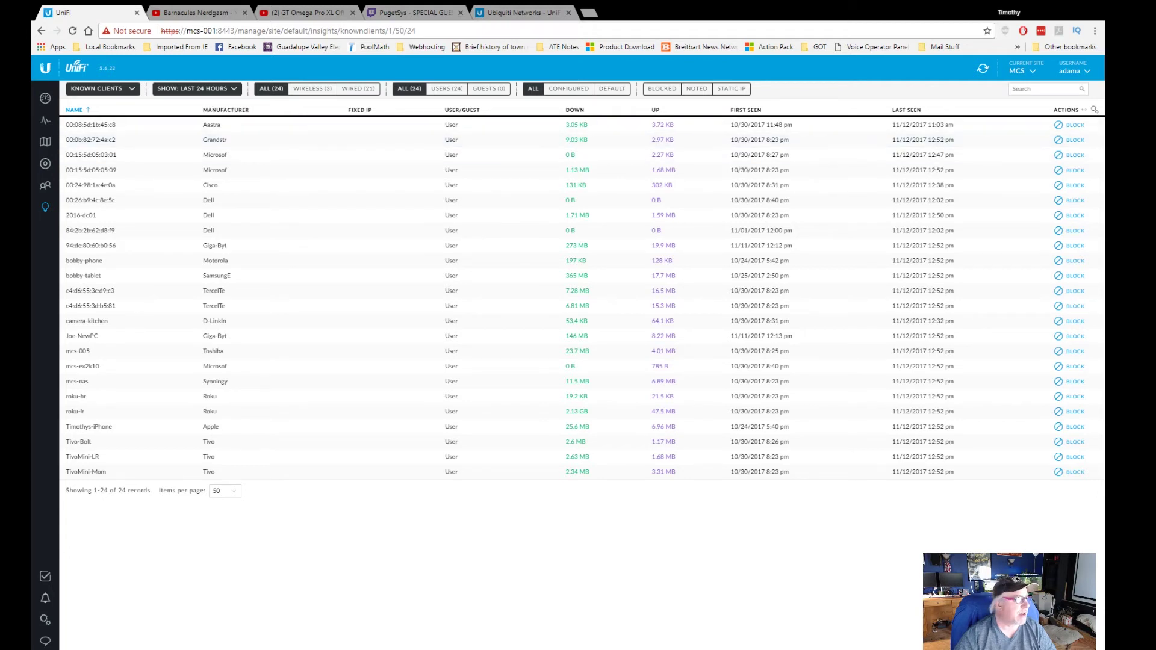
- Switch the insights to the past connections
click(132, 89)
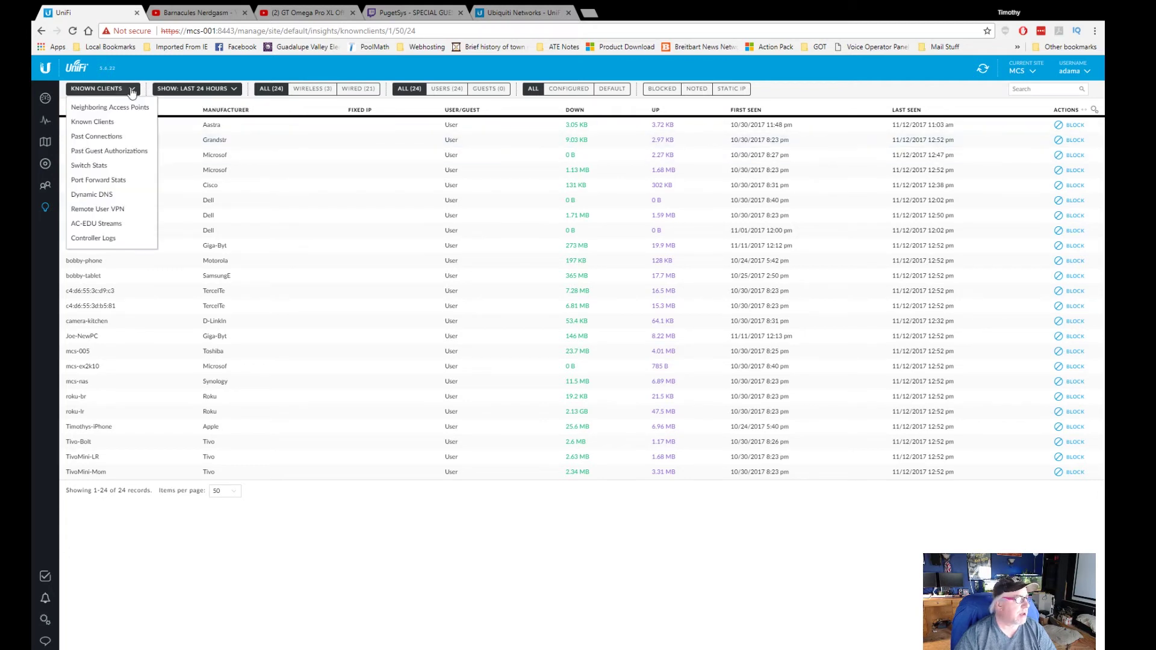
click(109, 137)
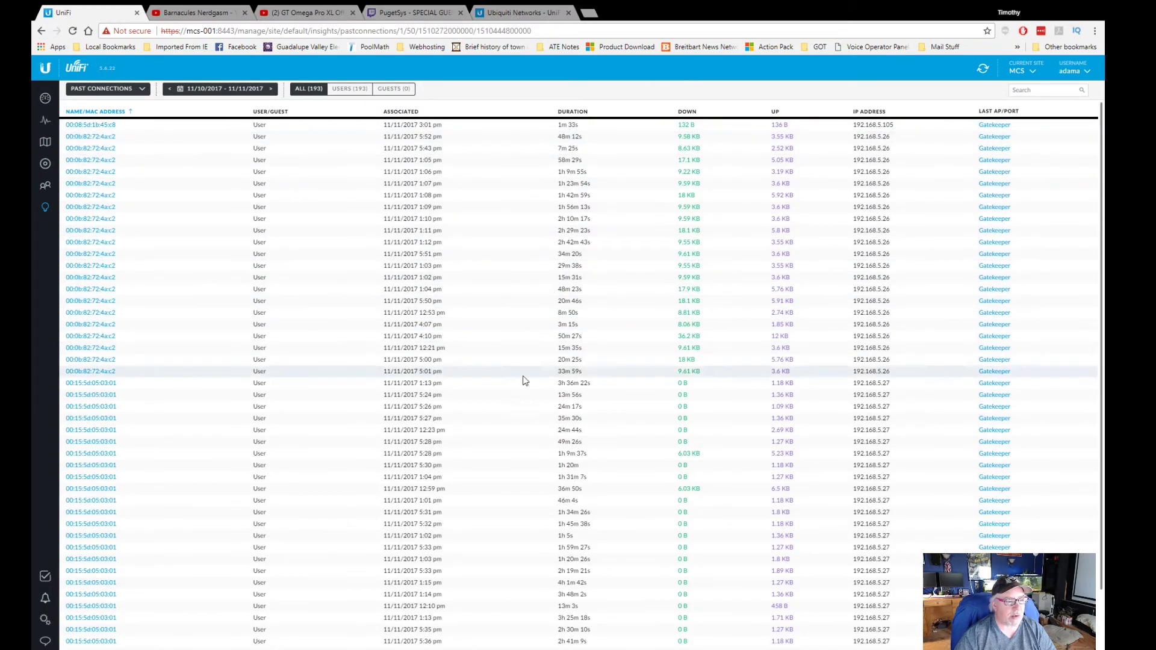
- Look through the past connections, and switch the insights to the past guest authorizations
scroll(224, 255, down, 2)
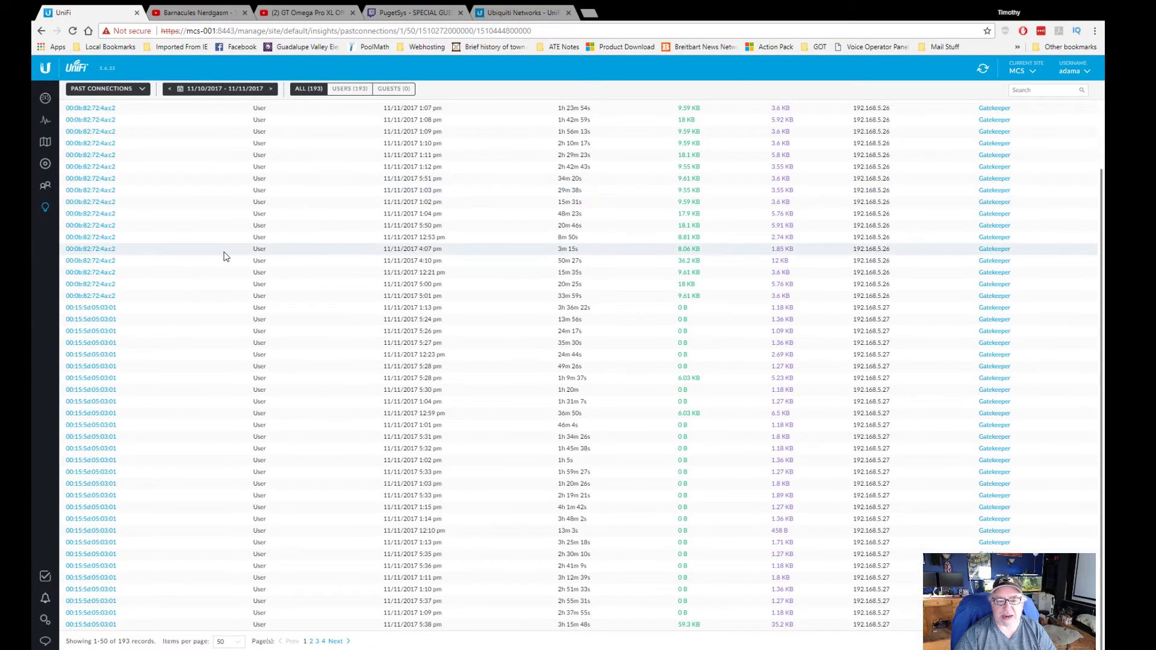
scroll(225, 257, up, 2)
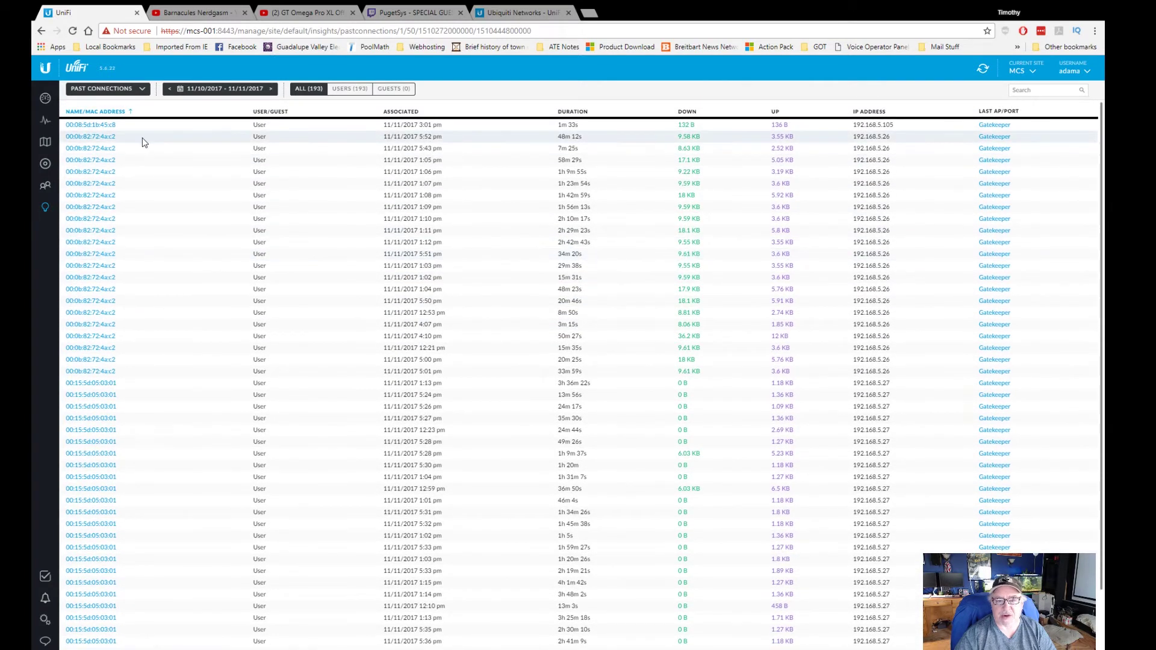
scroll(144, 141, down, 2)
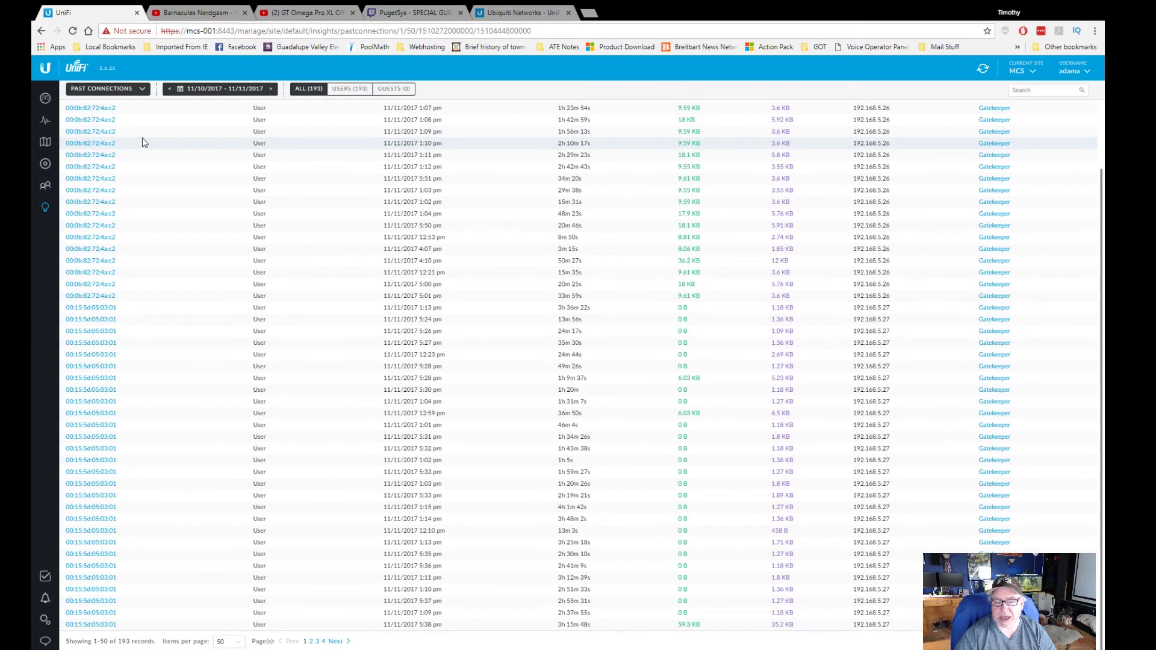
scroll(144, 141, up, 2)
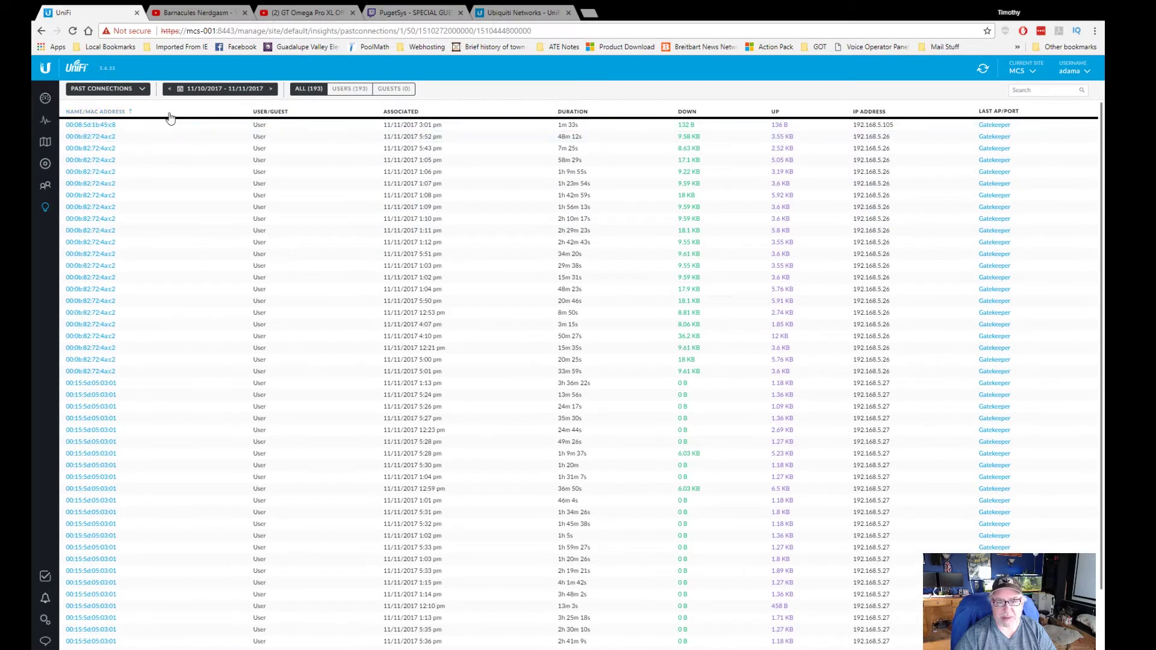
click(125, 93)
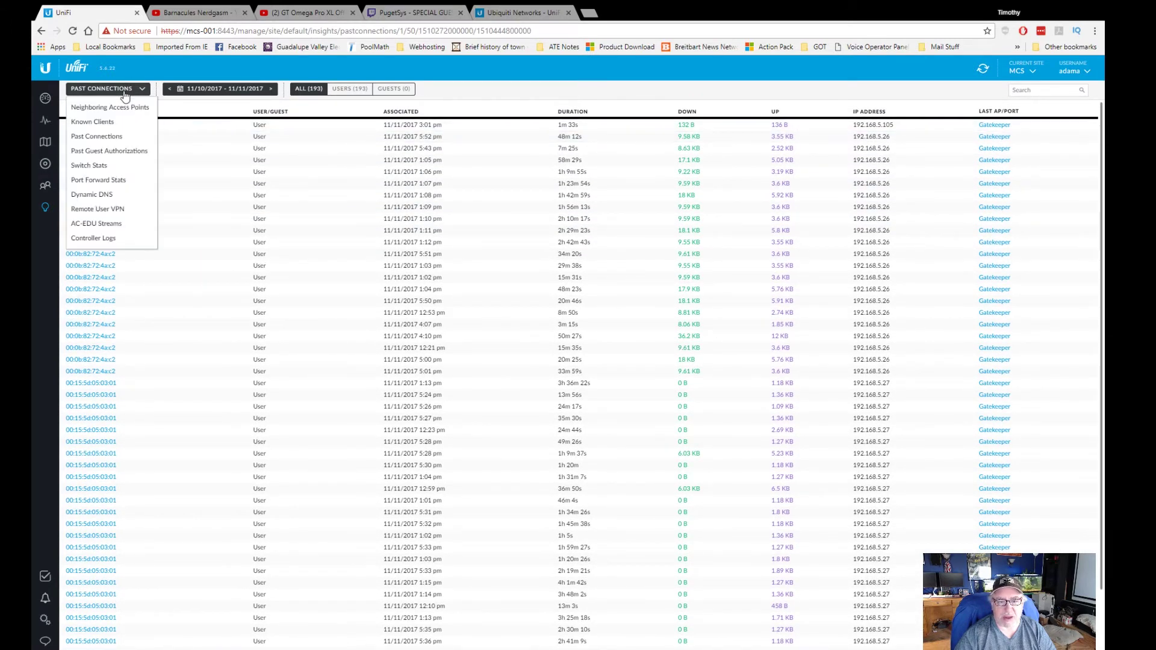
click(110, 151)
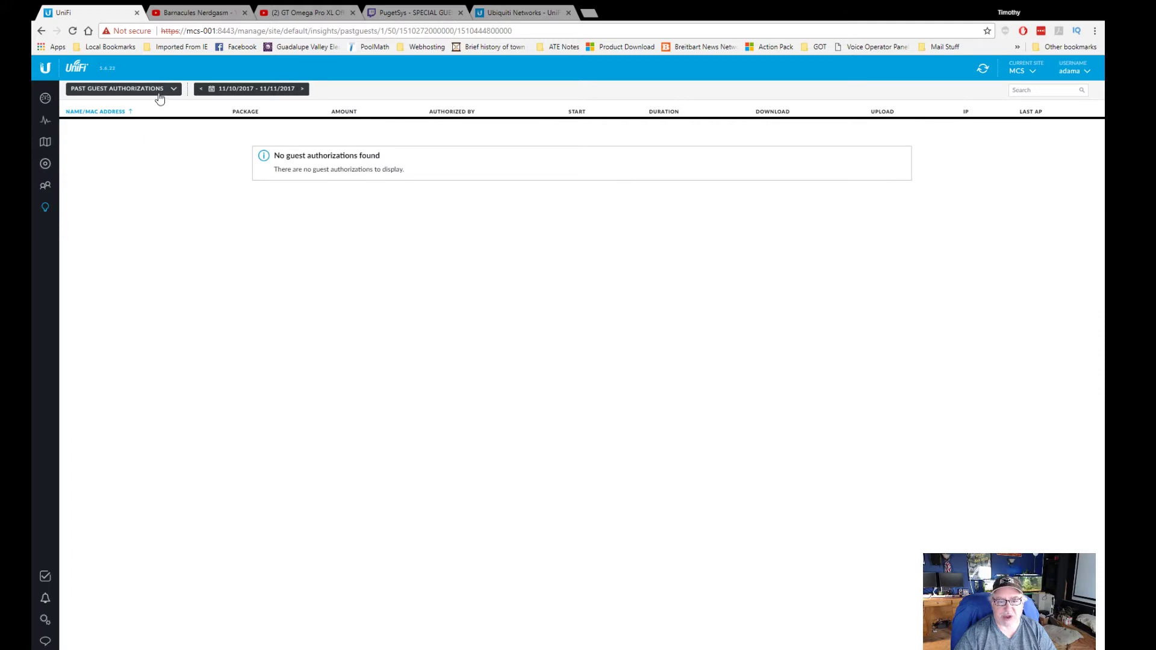
- View the port forward stats and the remote user VPN sessions in the insights
click(158, 91)
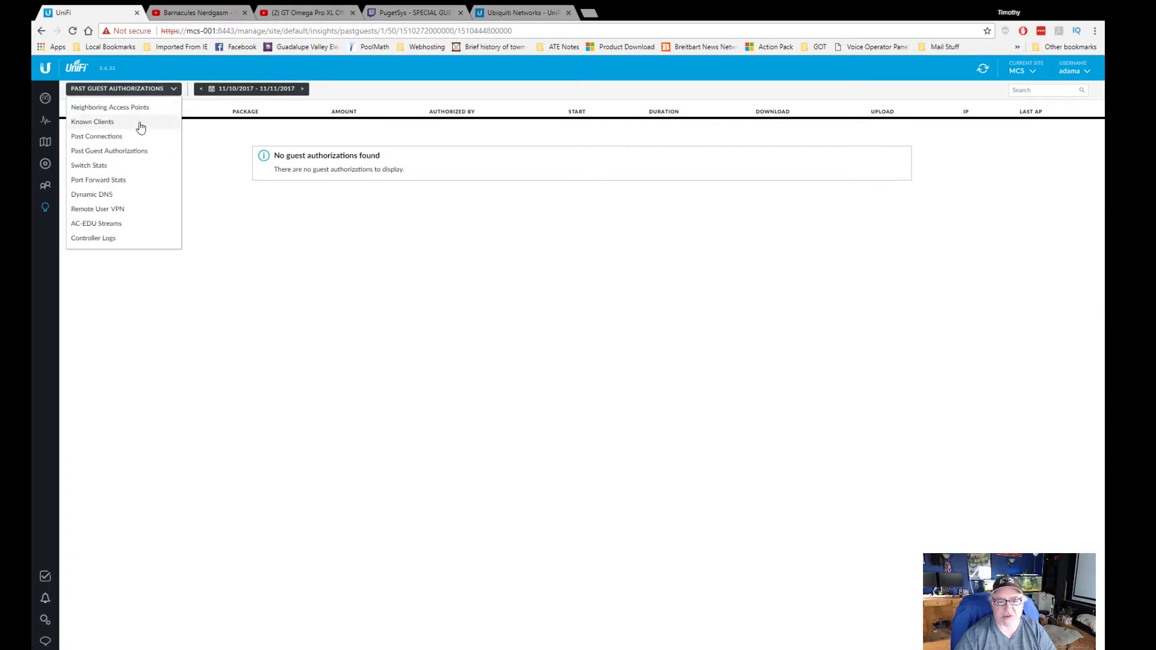
click(107, 182)
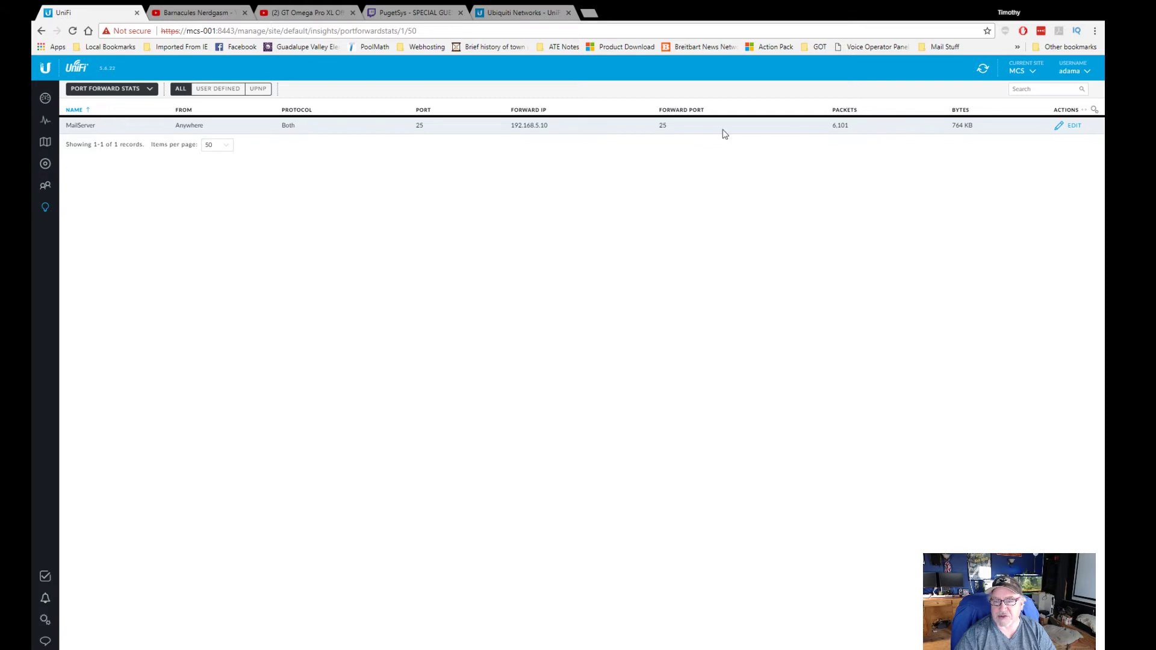
click(148, 90)
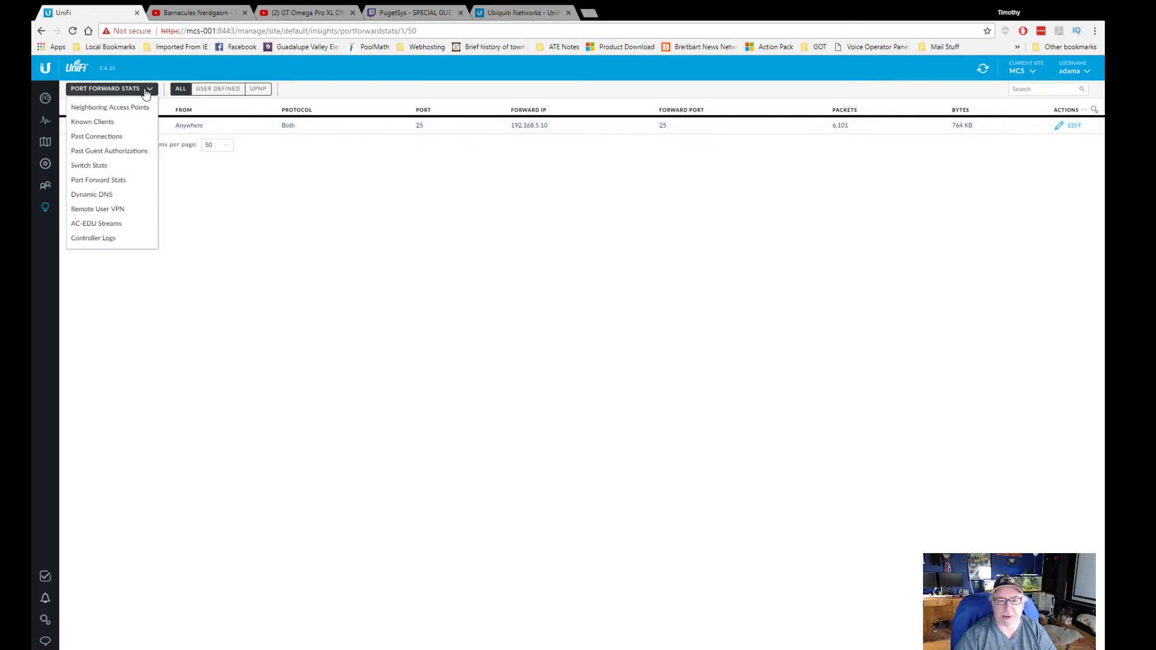
click(96, 213)
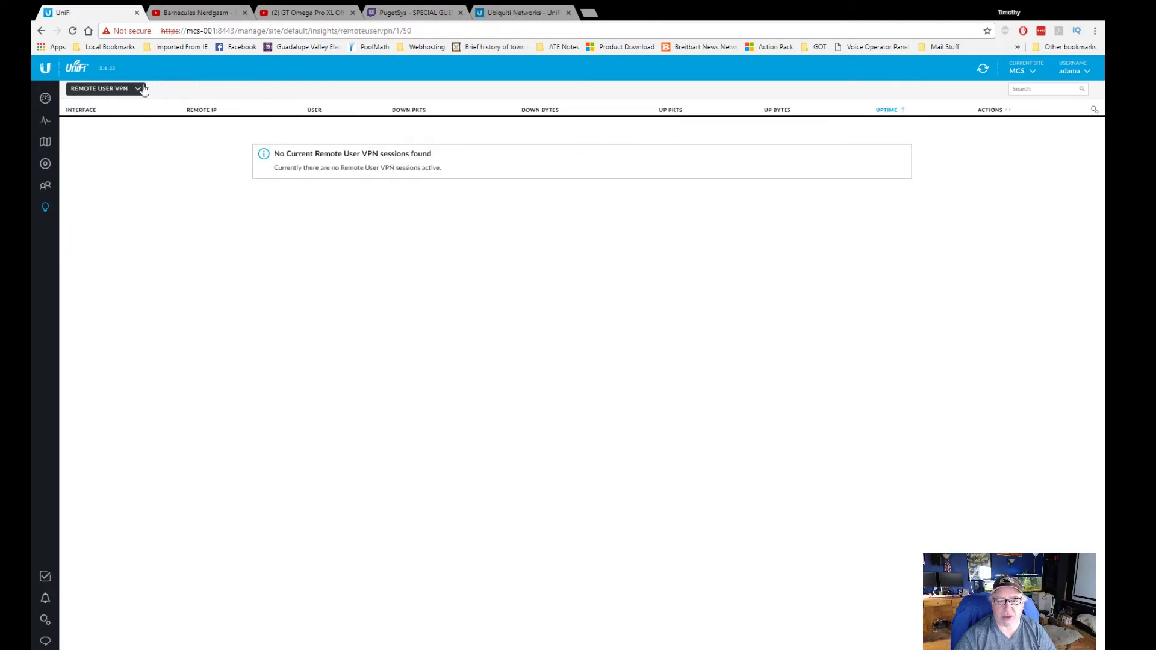
- View the controller logs, and switch the insights back to the neighboring access points
click(136, 97)
click(117, 239)
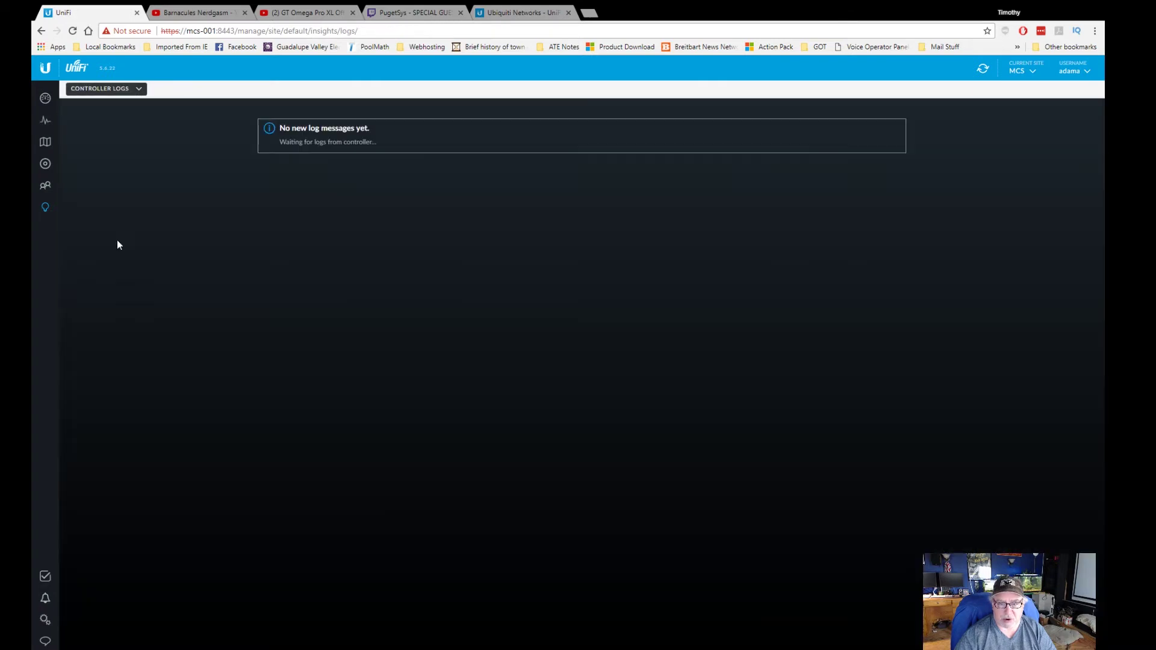
click(136, 91)
click(126, 110)
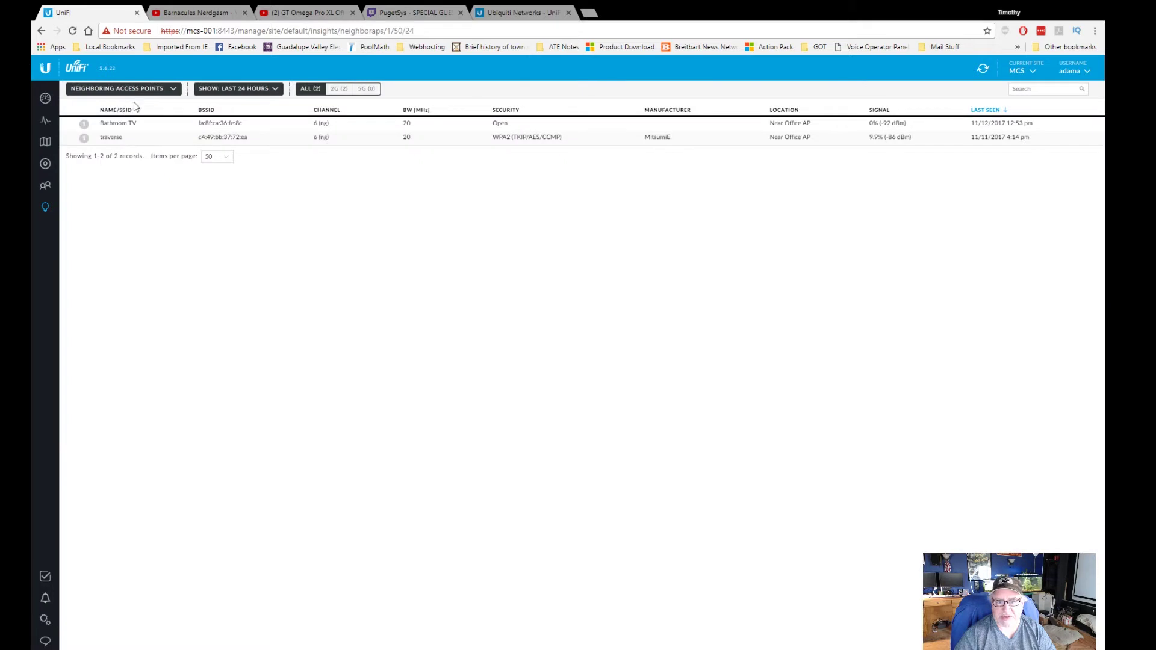
- Switch the insights to the known clients, and sort them by download volume from highest to lowest
click(158, 90)
click(132, 124)
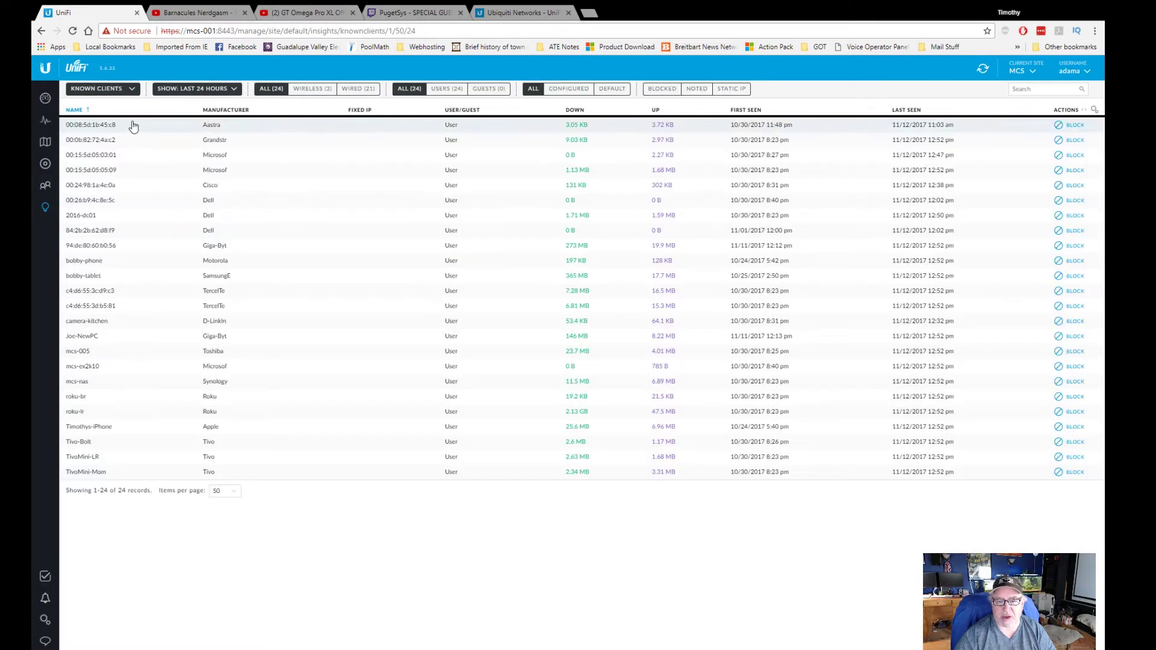
click(215, 90)
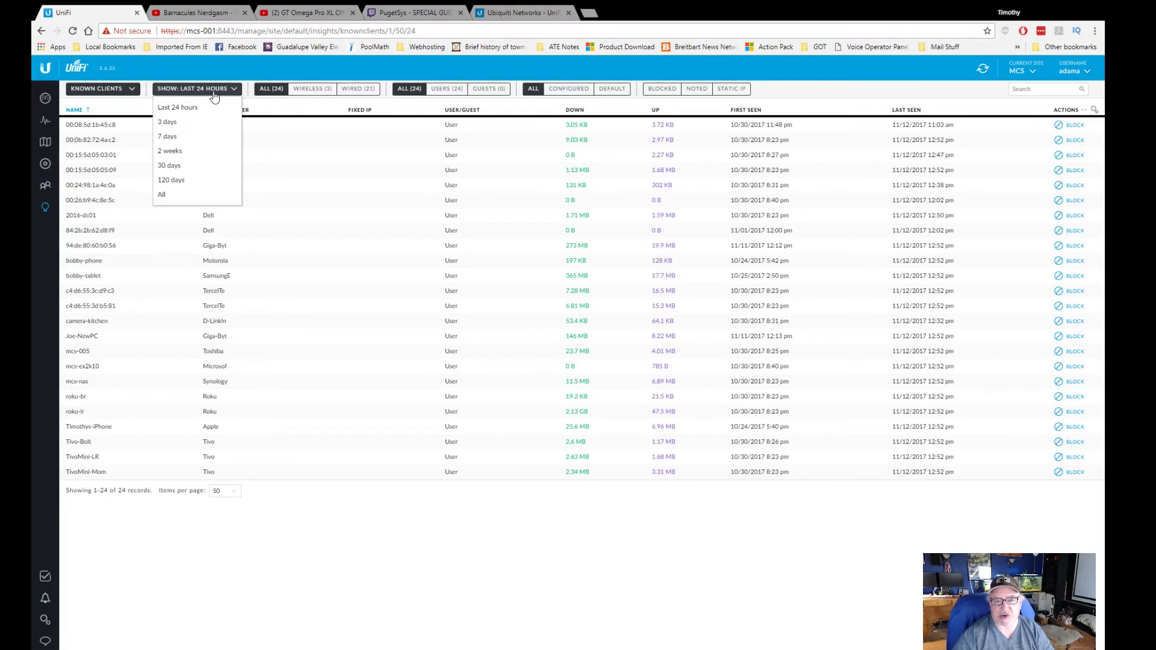
click(215, 96)
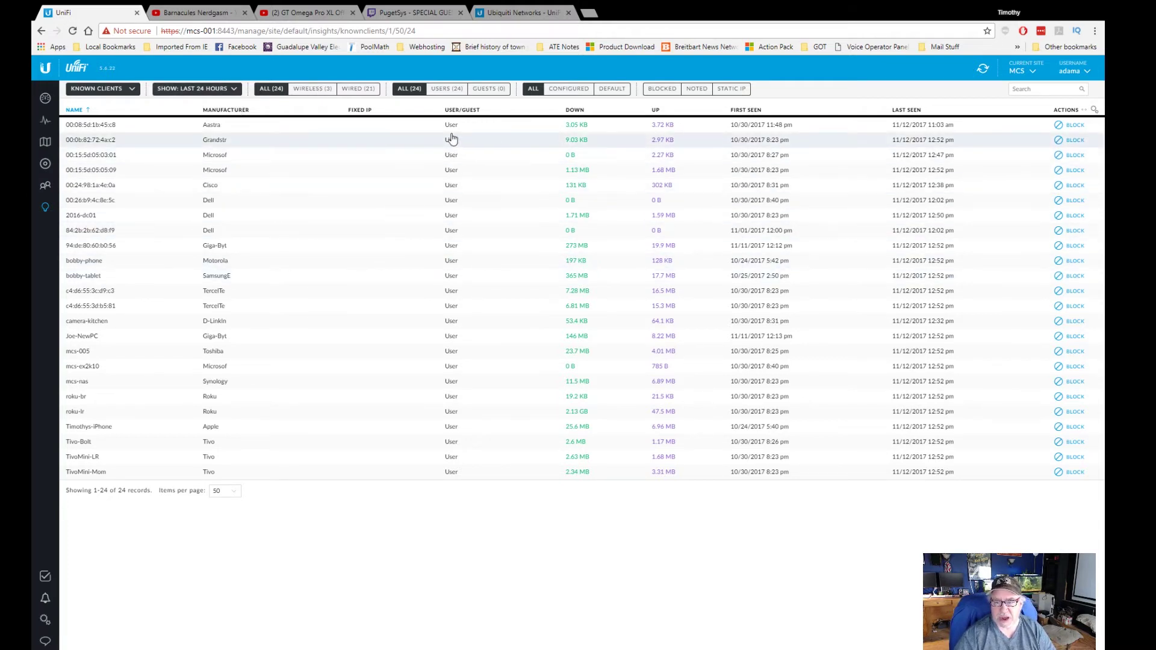
click(576, 111)
click(578, 112)
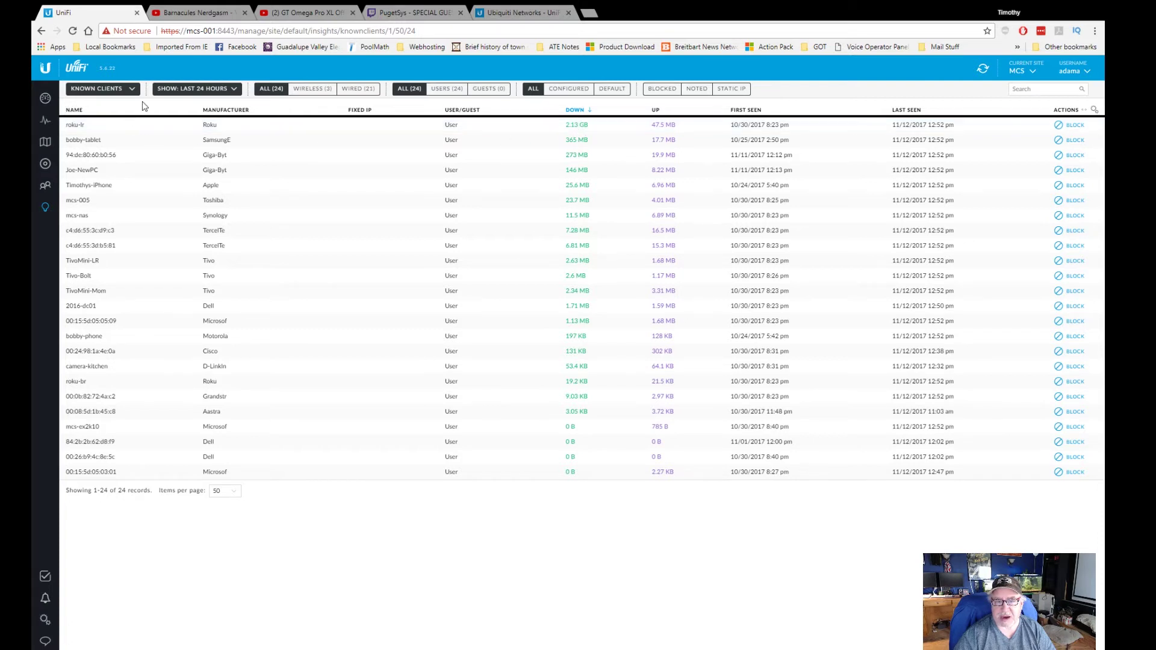
- Show the known clients of the last 3 days, sorted by download volume from highest to lowest
click(234, 90)
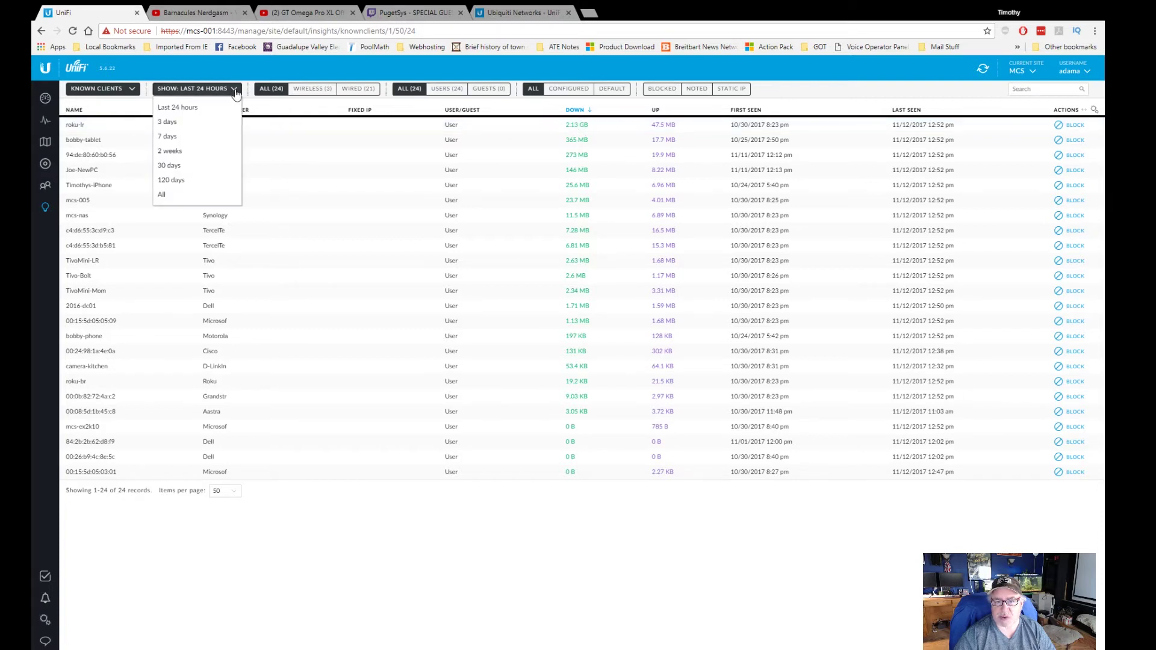
click(174, 123)
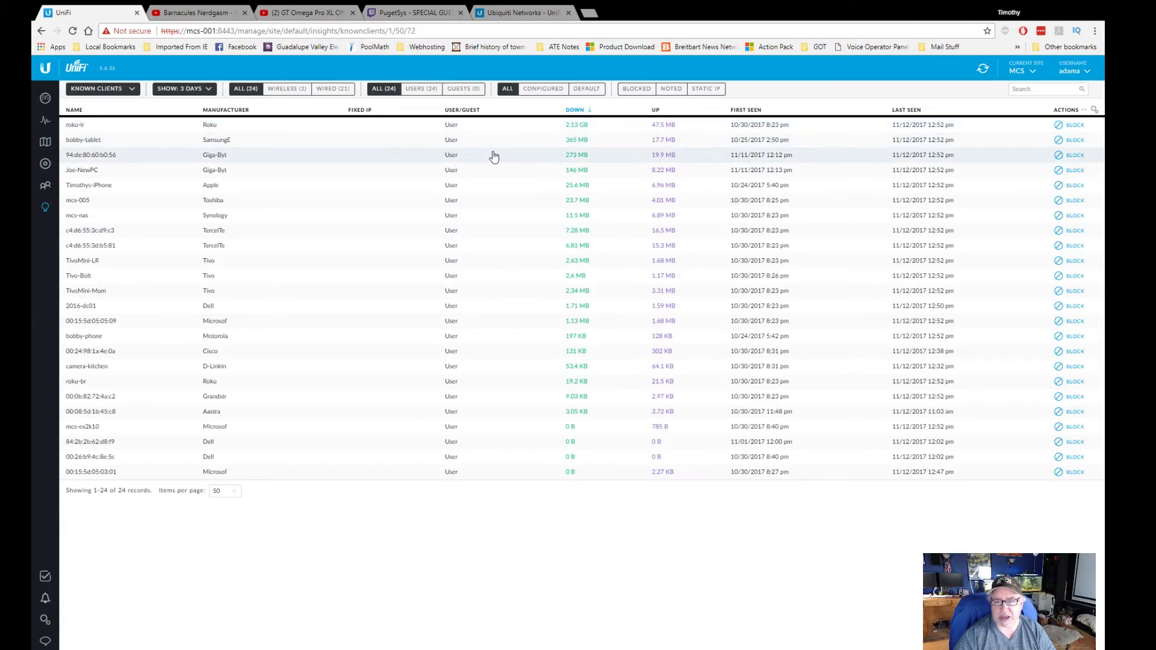
click(586, 113)
click(586, 113)
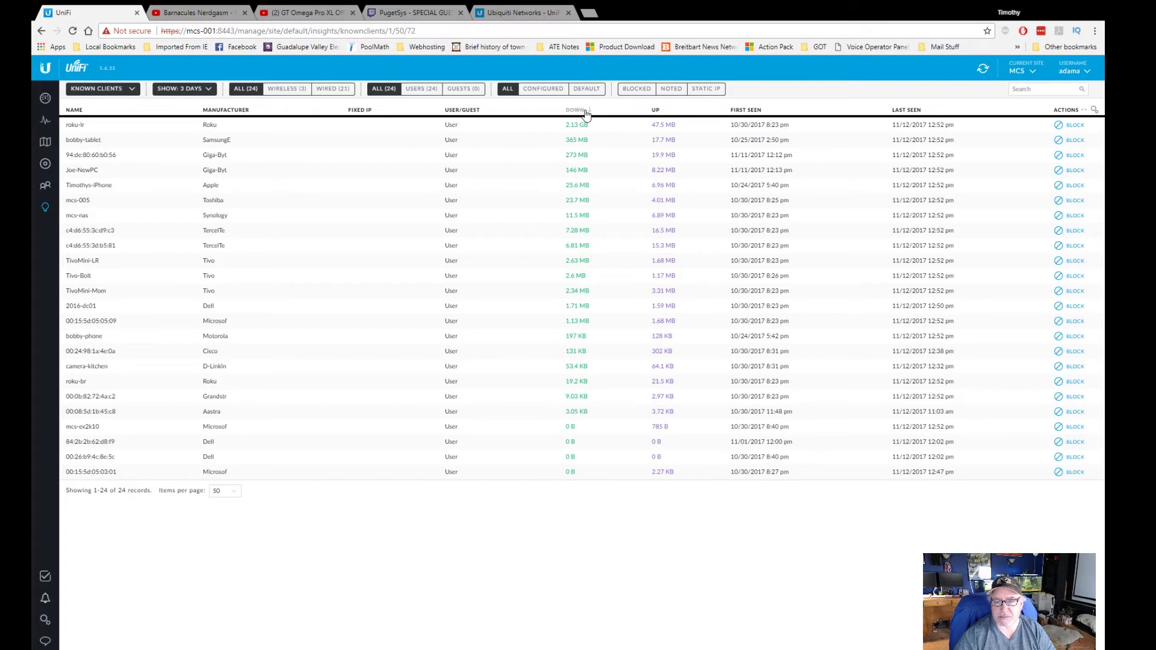
click(123, 89)
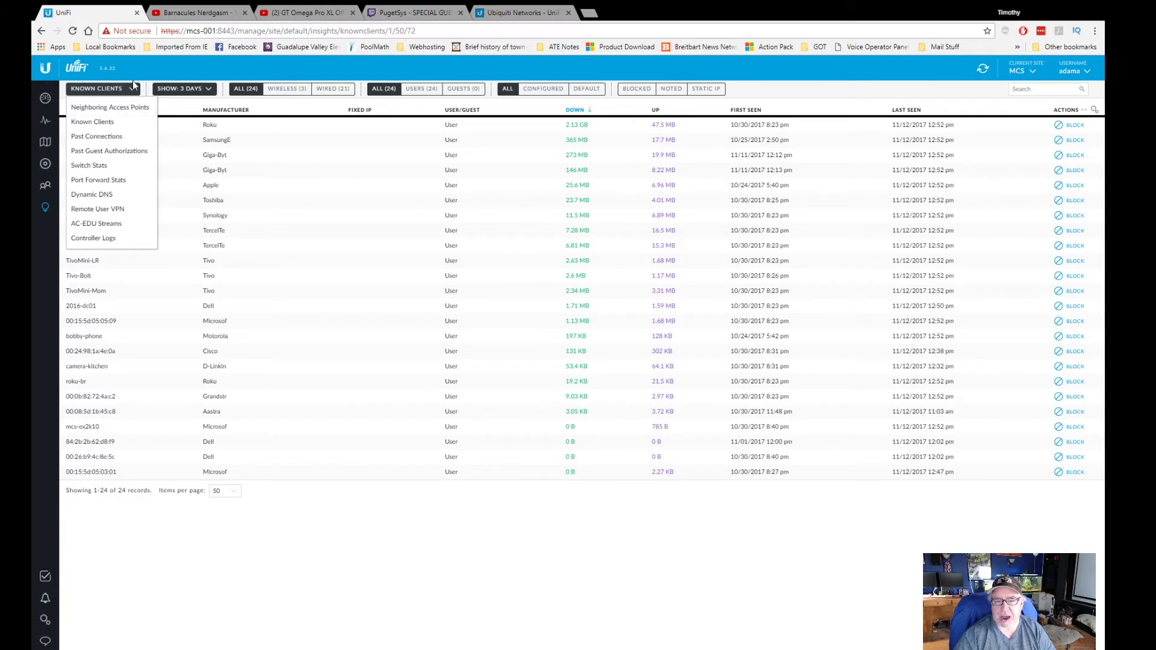
click(134, 90)
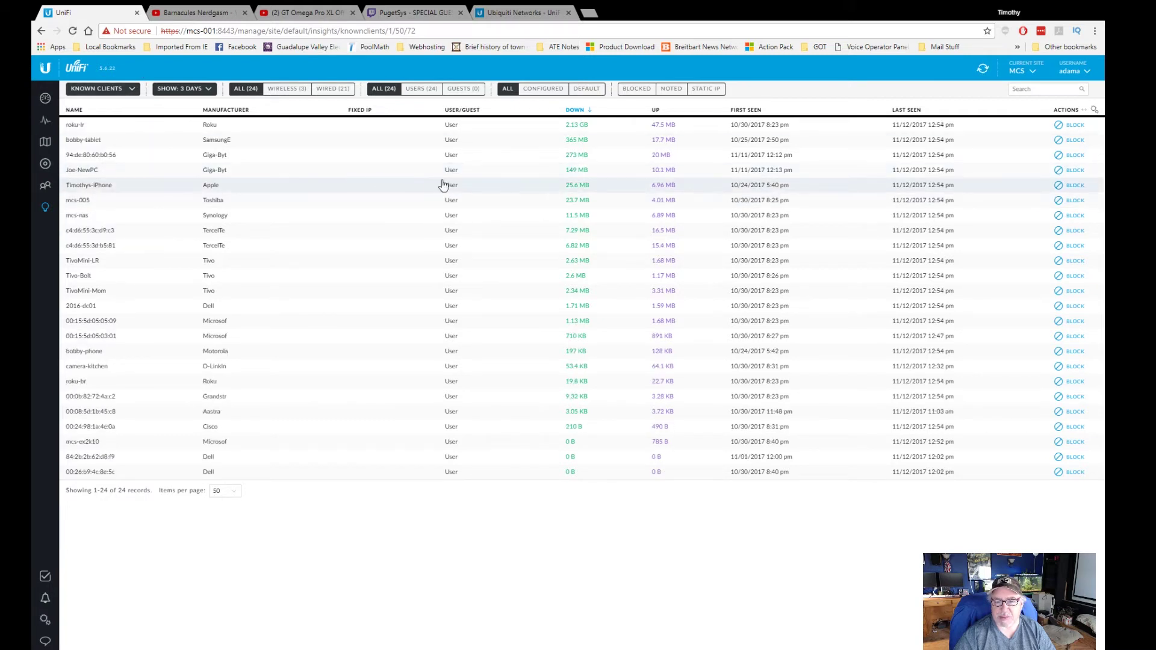
- Open the properties of the Giga-Byt client at 192.168.5.30, view its connection history, and return to its details
click(606, 177)
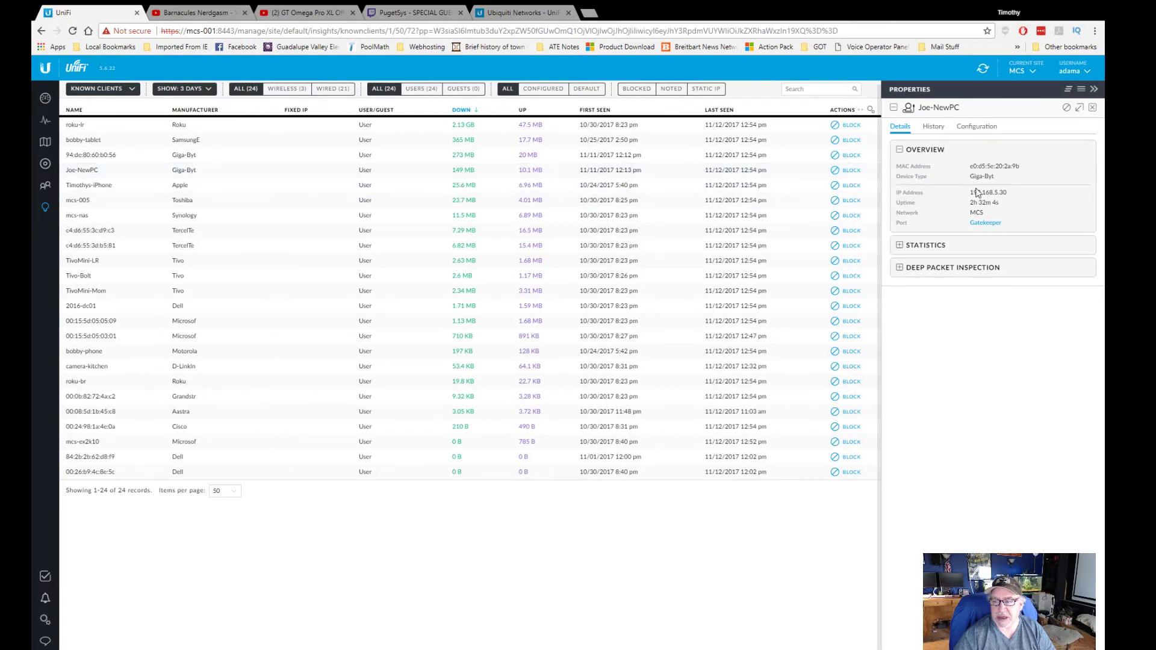
click(936, 129)
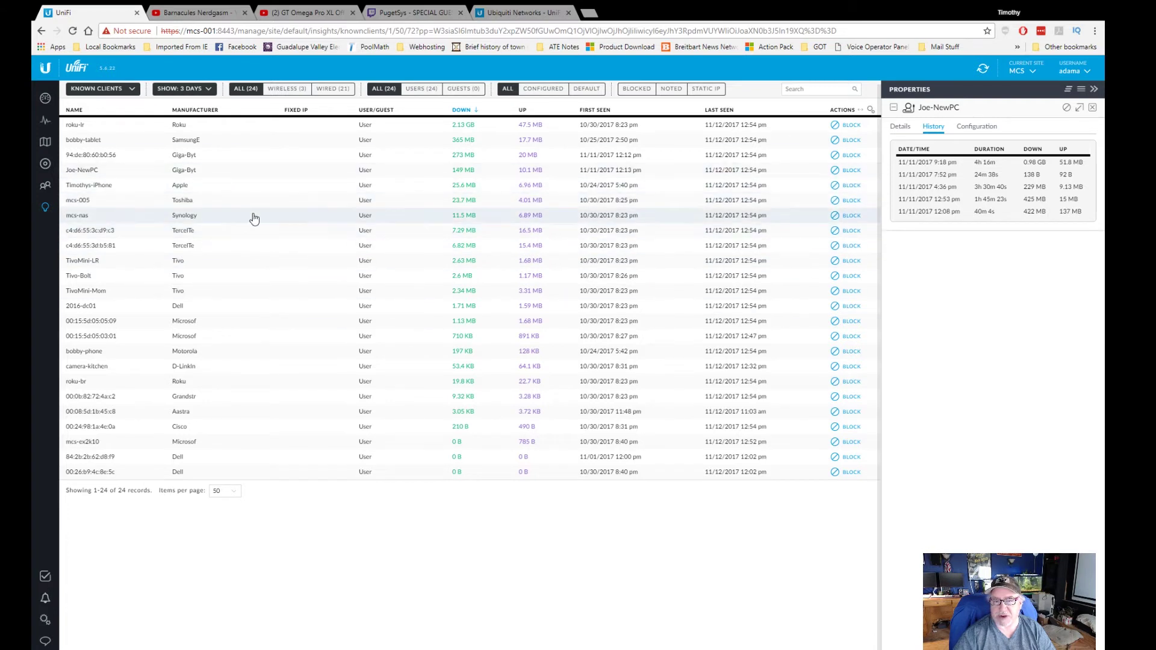
click(900, 126)
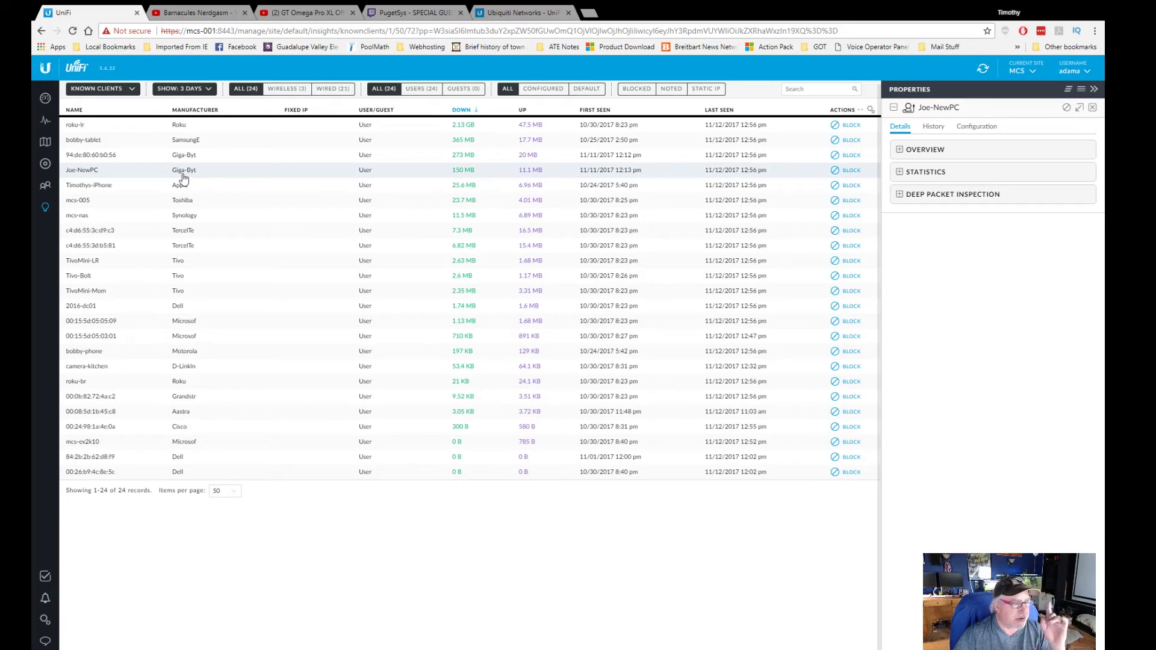
- Limit the known clients to the last 24 hours, and expand the statistics of the client at 192.168.5.30
click(209, 91)
click(191, 107)
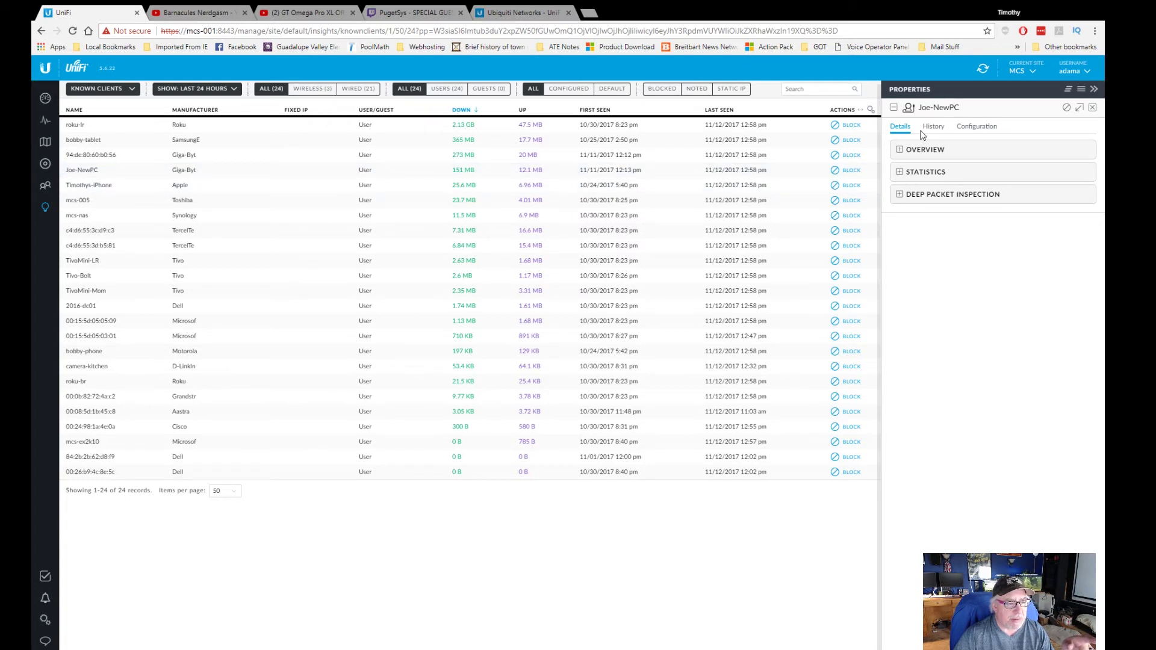
click(903, 174)
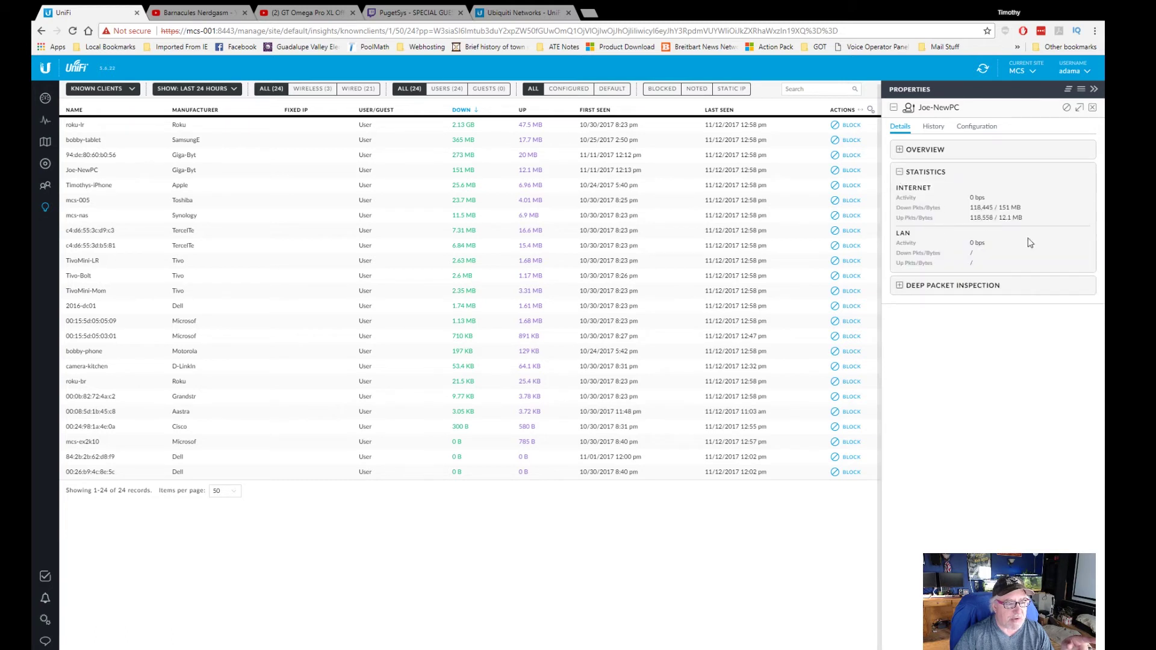
- View the client's connection history, glance at the GT Omega Pro XL chair video on YouTube, and return to UniFi
click(936, 128)
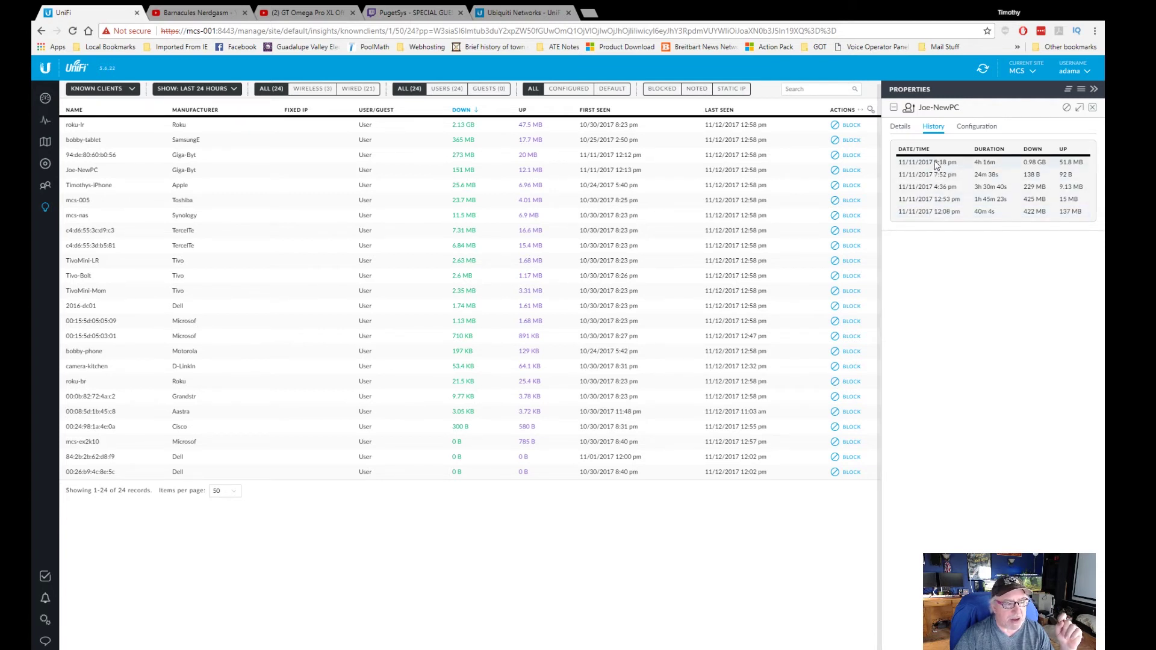
click(318, 18)
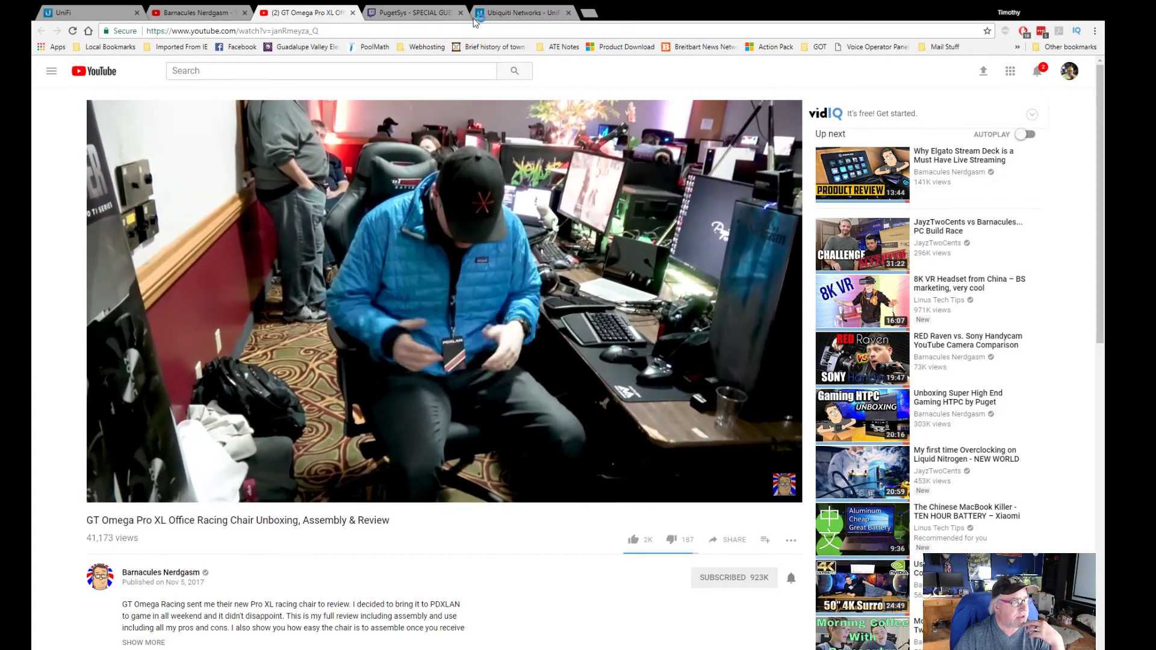
click(85, 14)
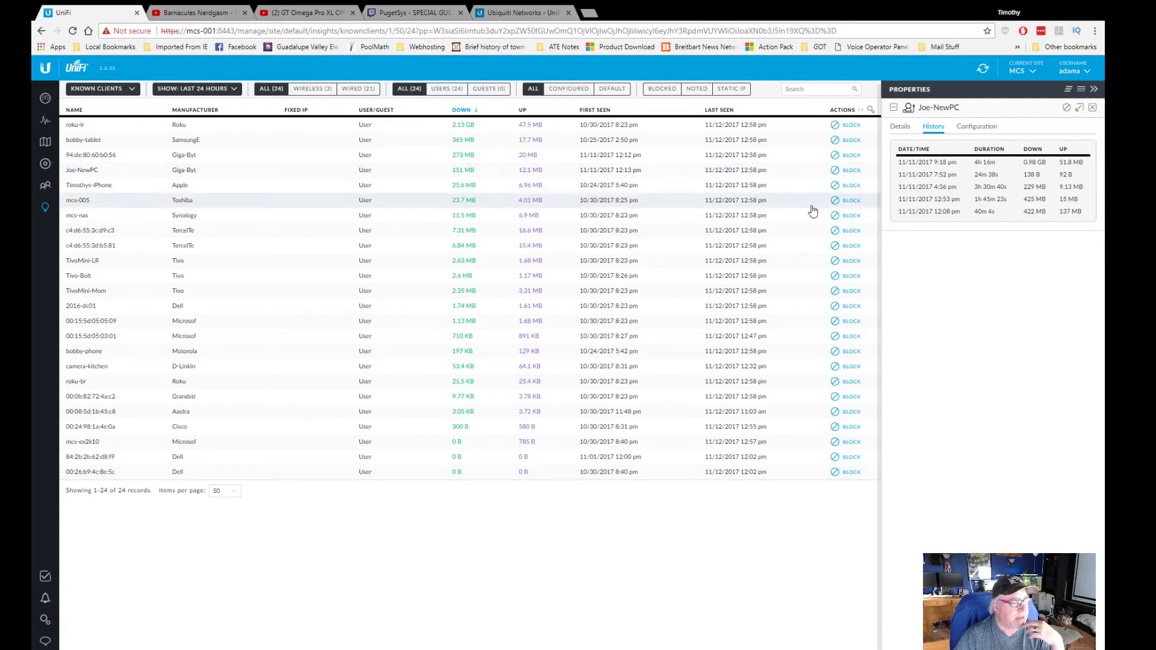
- Recheck the client's statistics with refreshed data, and close its properties
click(900, 128)
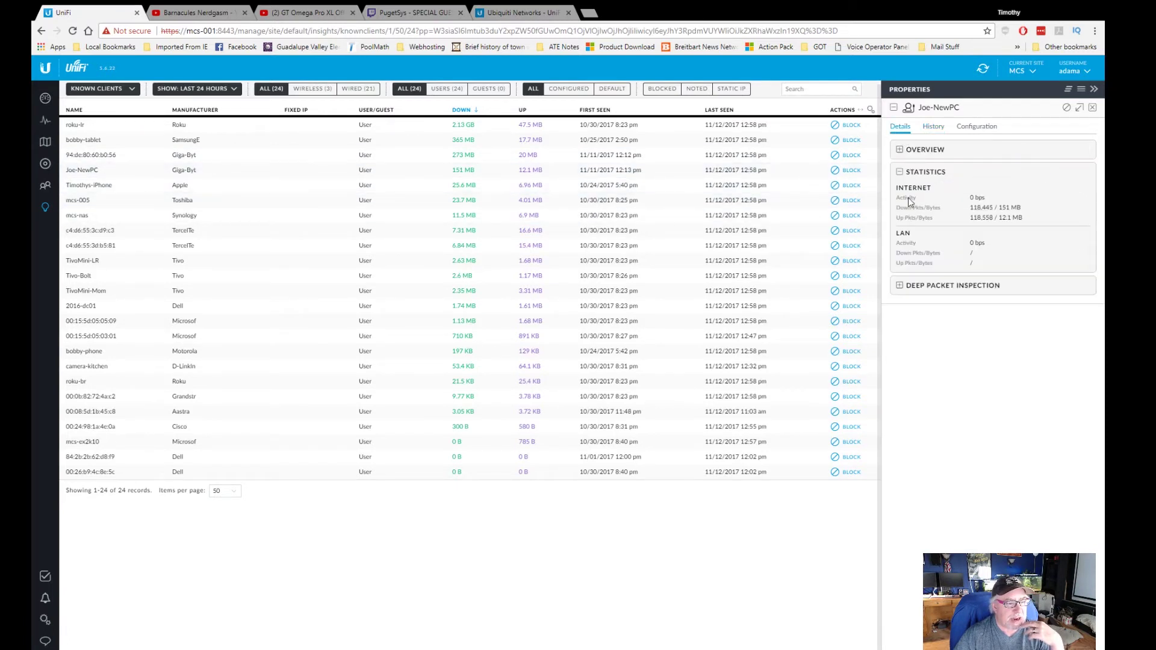
click(984, 73)
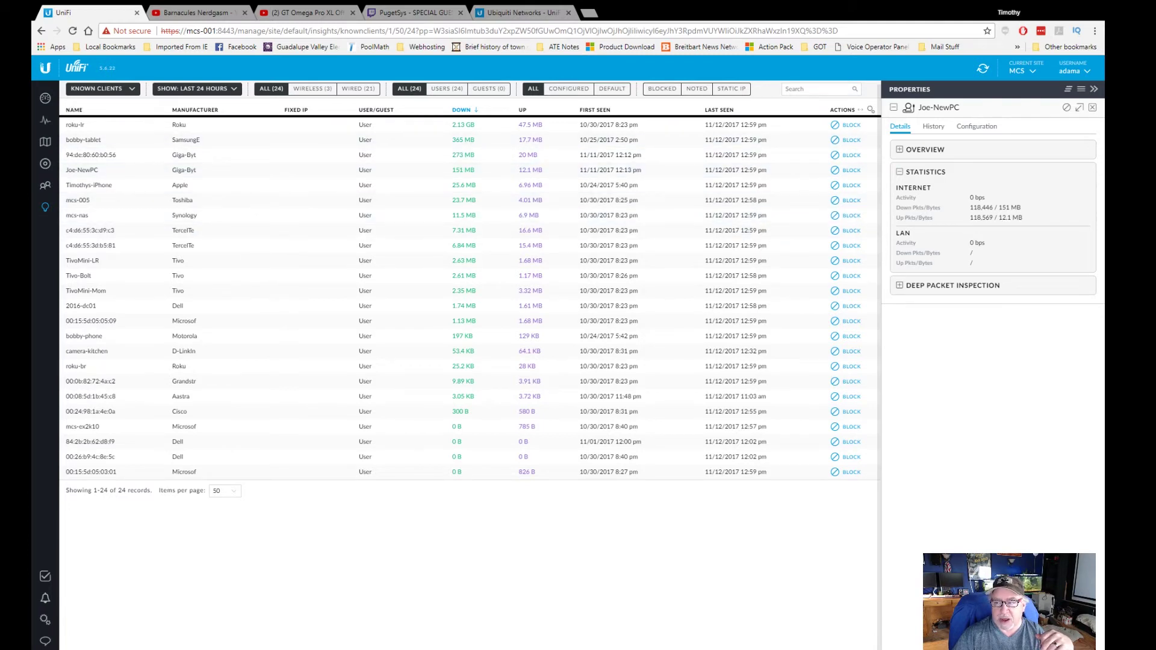
click(1093, 109)
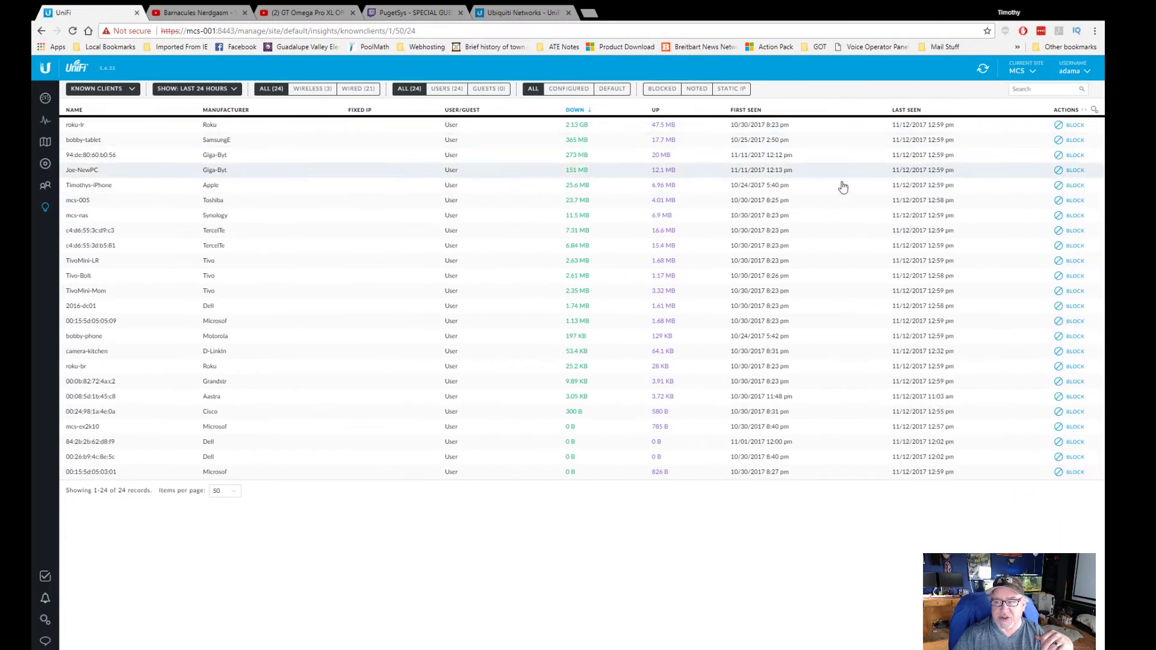
- Reopen the properties of the client at 192.168.5.30, and view its detailed traffic stats from the deep packet inspection
double_click(84, 173)
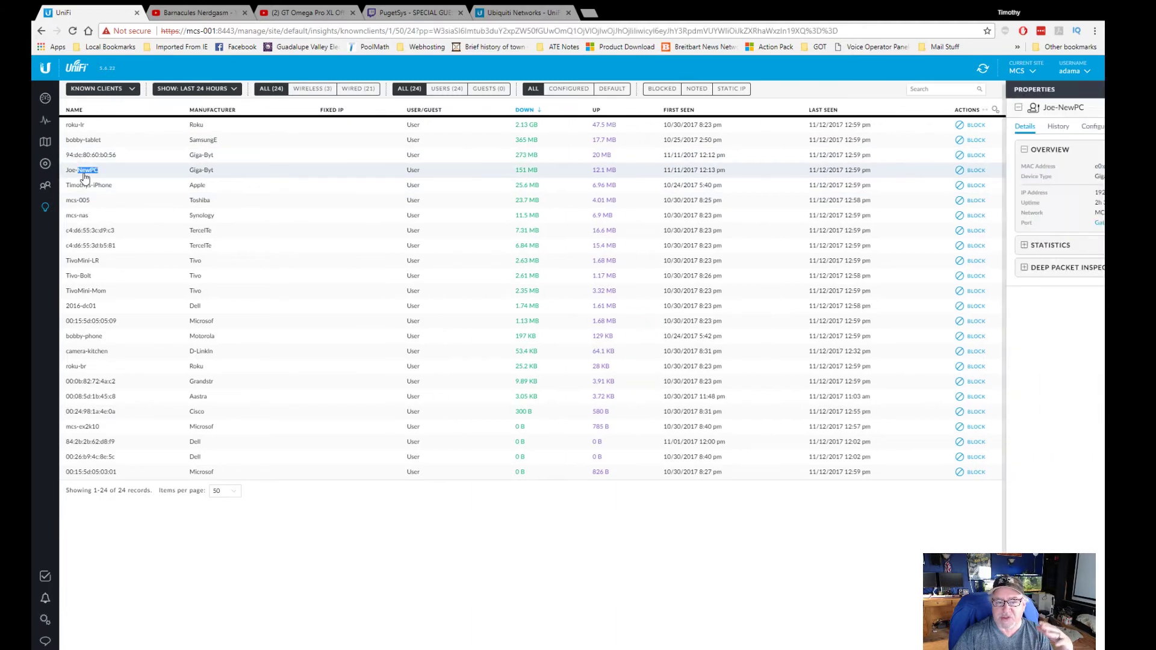
click(901, 270)
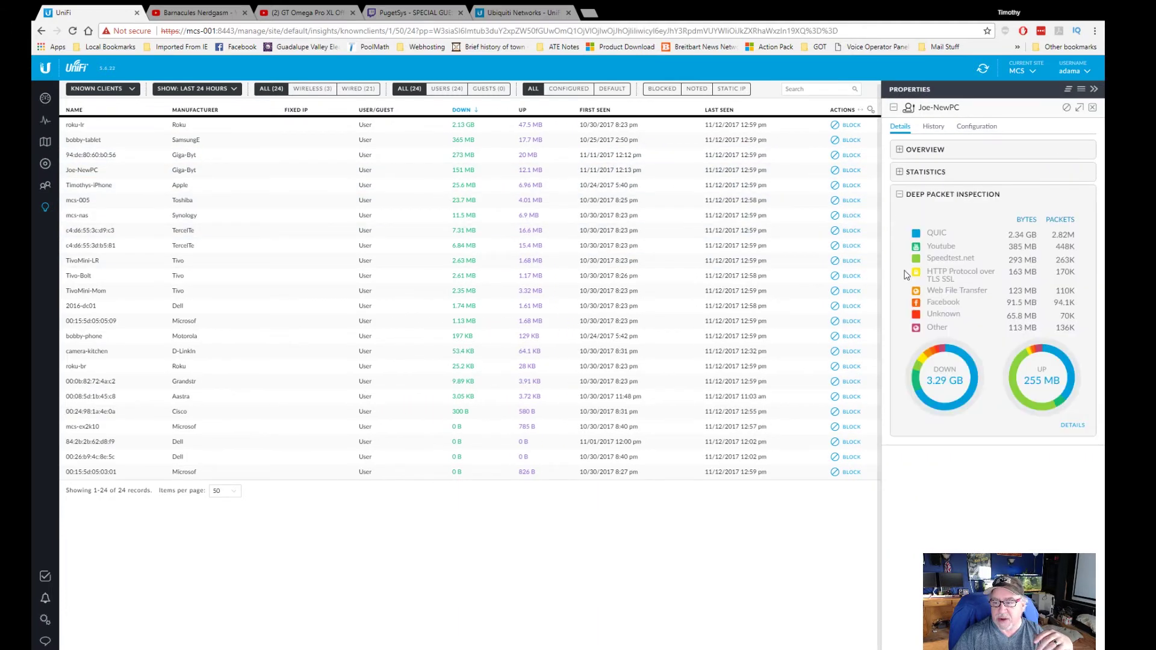
click(1067, 427)
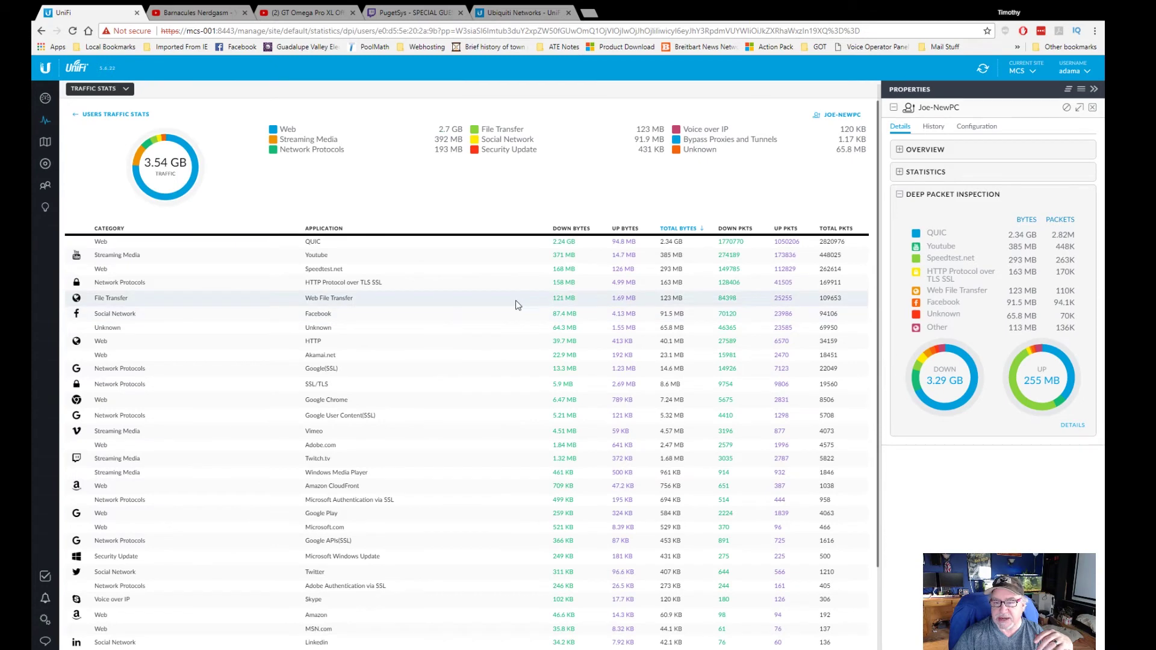
- Review the client's traffic by category and application, and close its properties
scroll(356, 328, down, 2)
scroll(358, 330, up, 2)
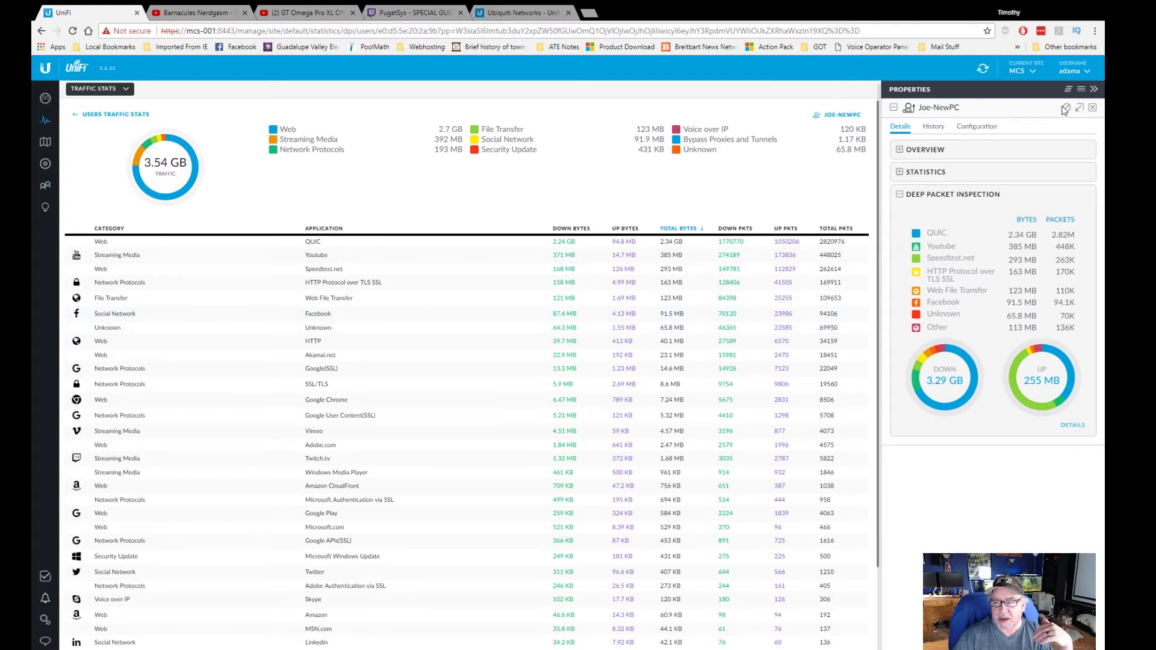
click(1092, 108)
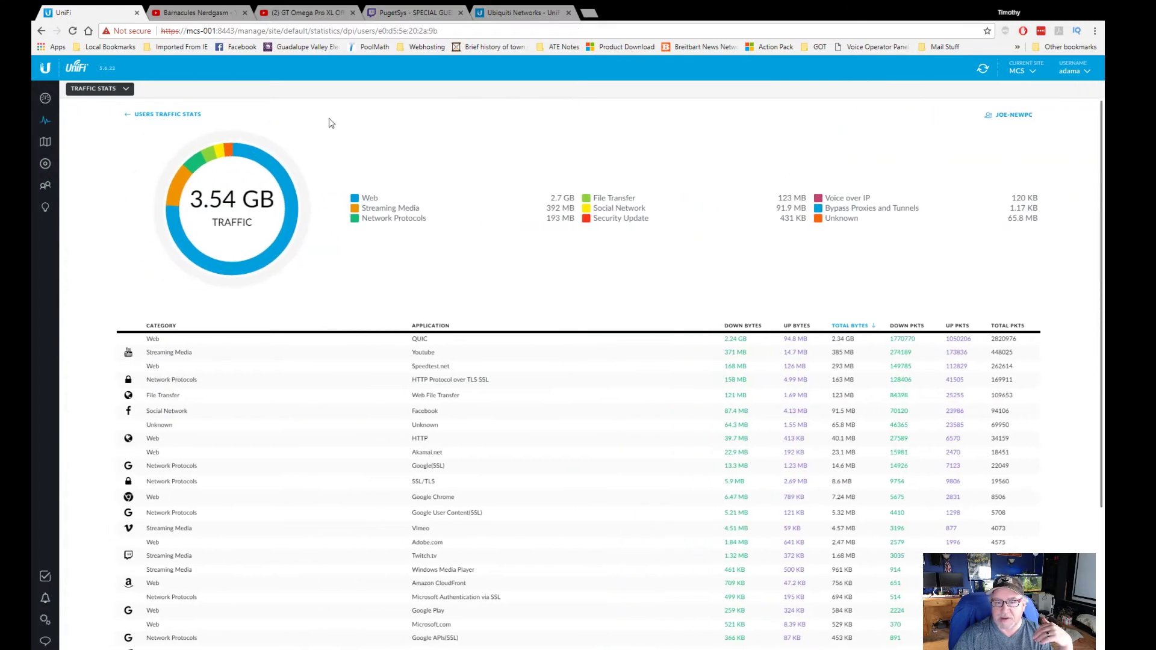
- Glance at the neighboring access points and statistics overview, and show the known clients in the insights
click(46, 208)
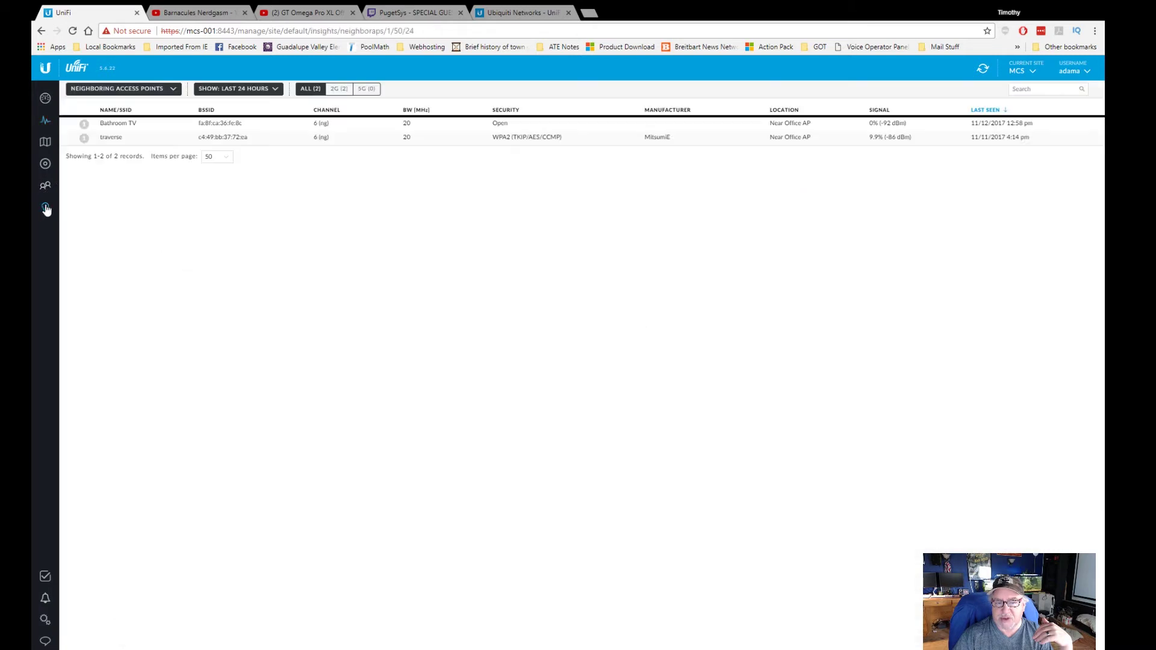
click(44, 120)
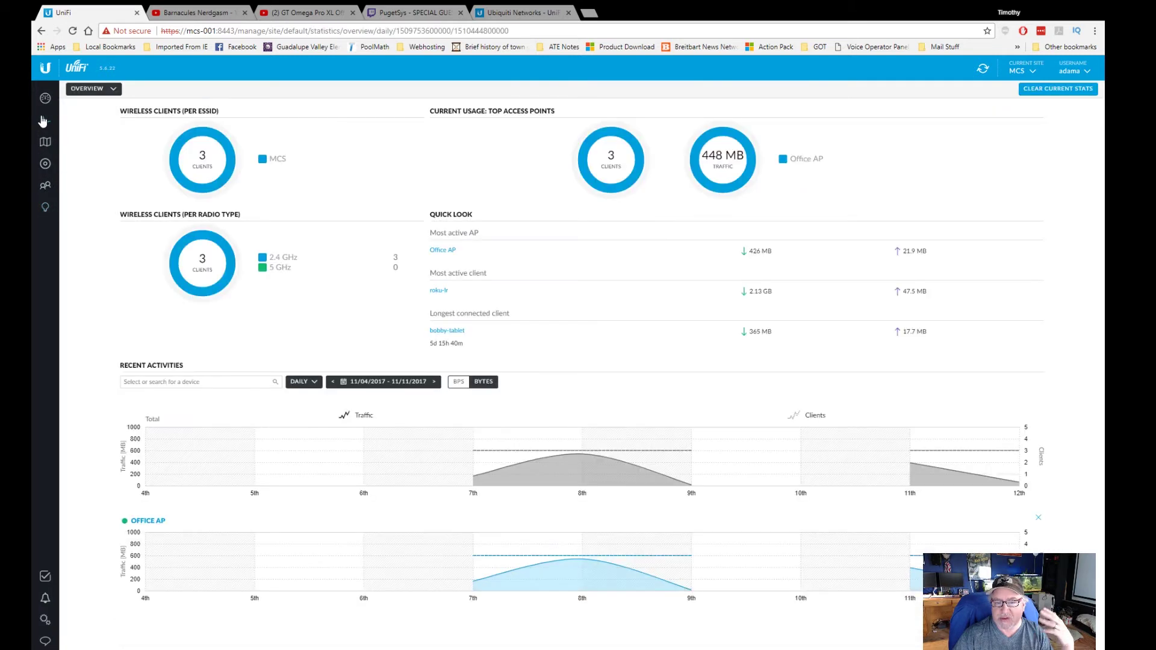
click(45, 208)
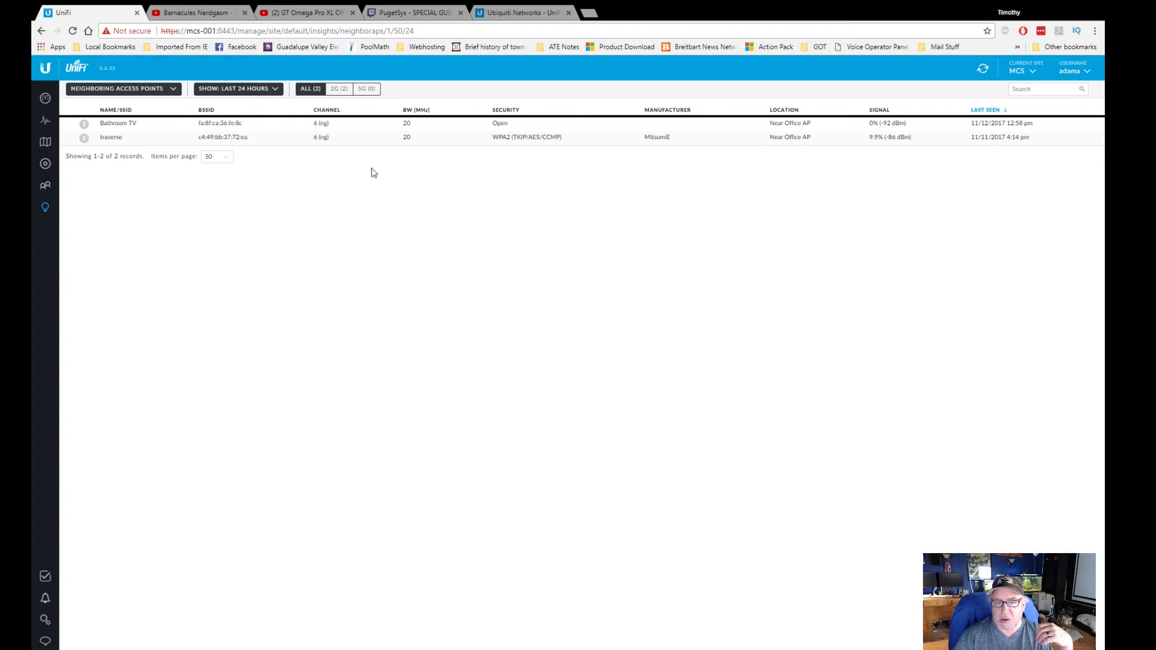
click(174, 89)
click(120, 125)
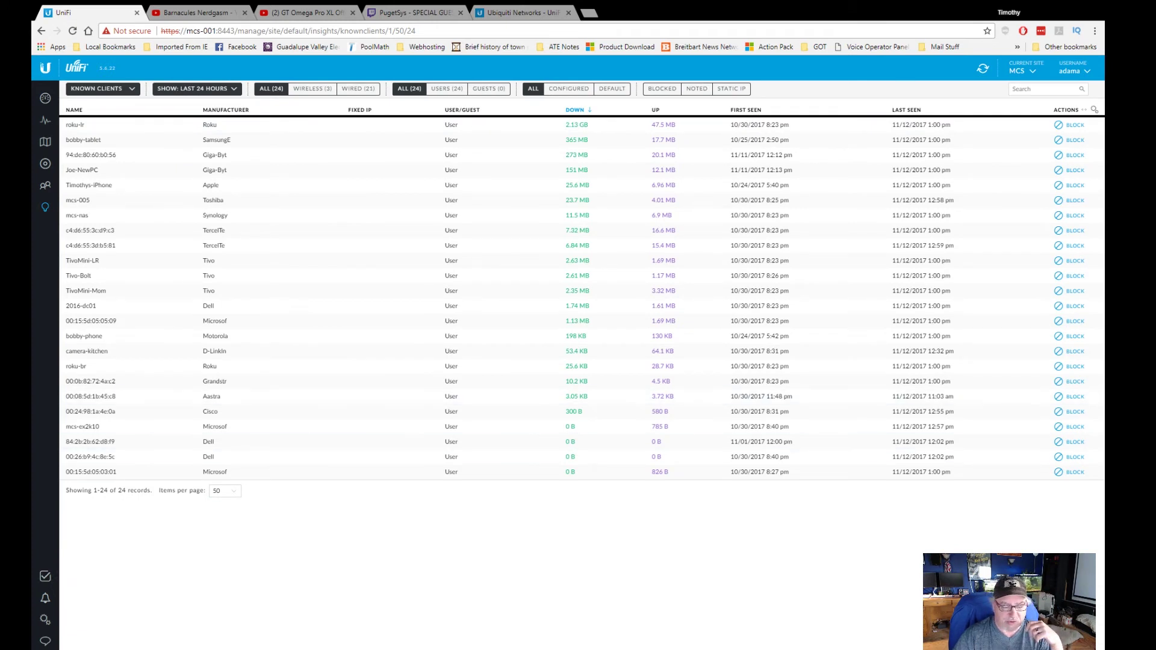
- Open the events log, and filter it by admin, LAN and WLAN events, including WLAN errors
click(45, 576)
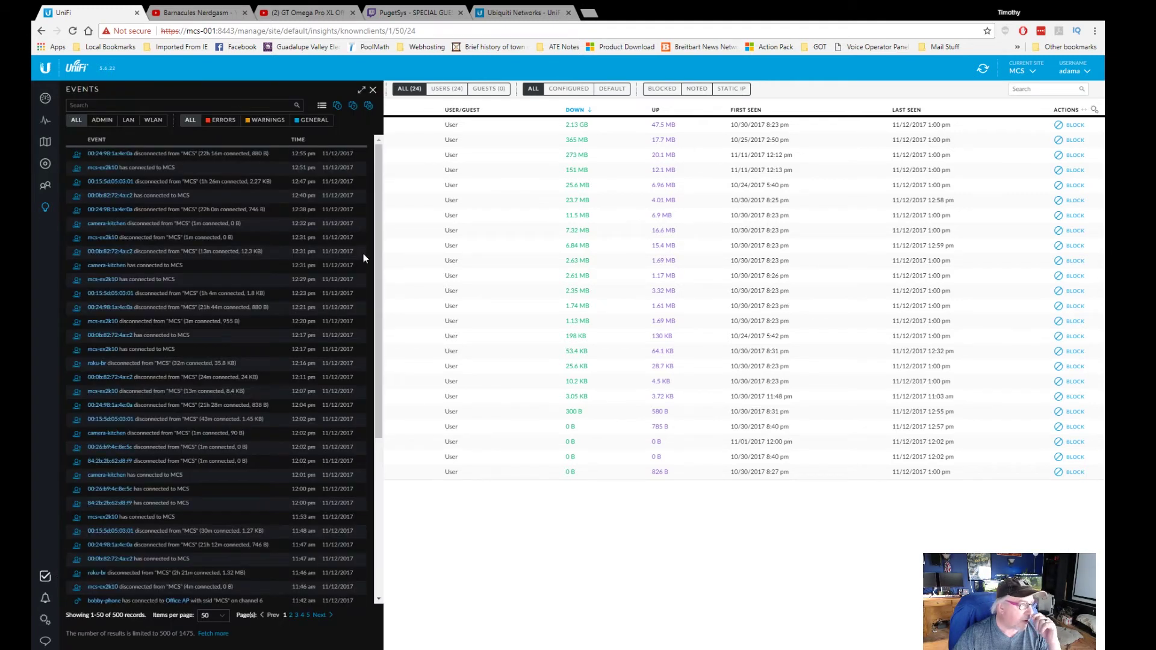
click(102, 122)
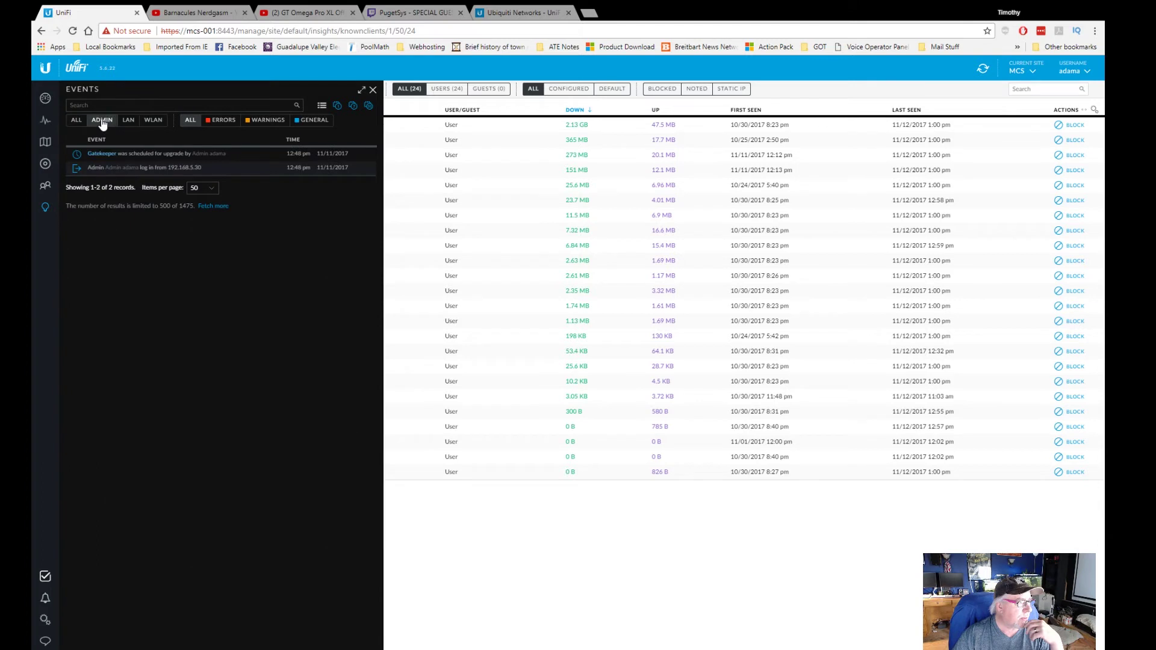
click(129, 123)
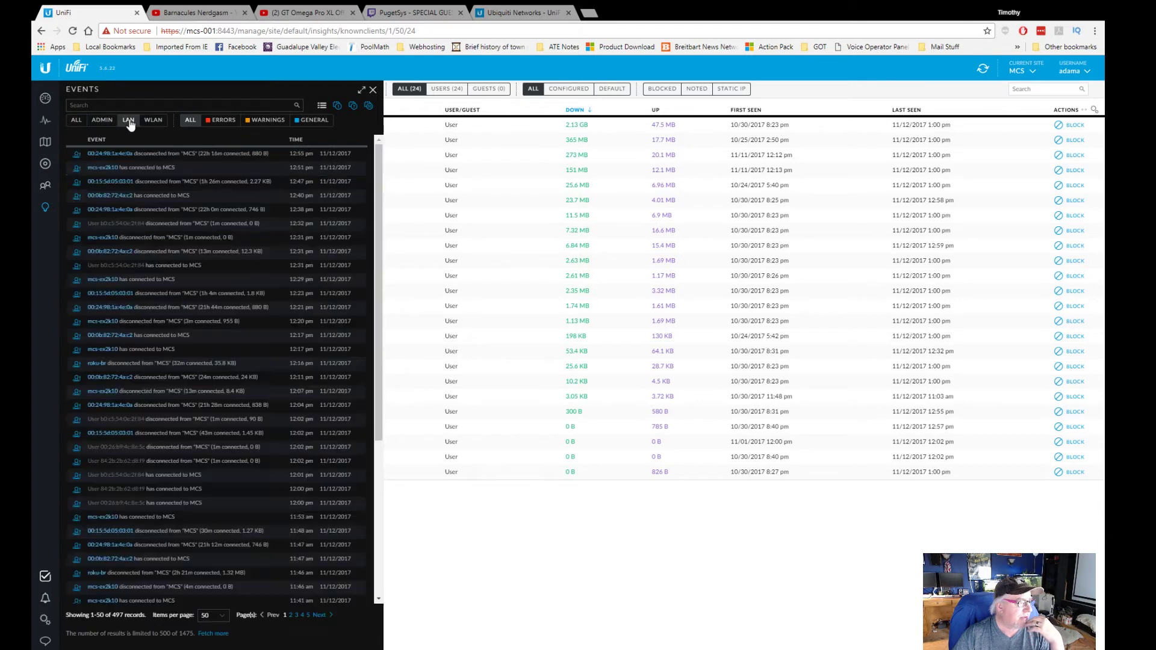
click(156, 122)
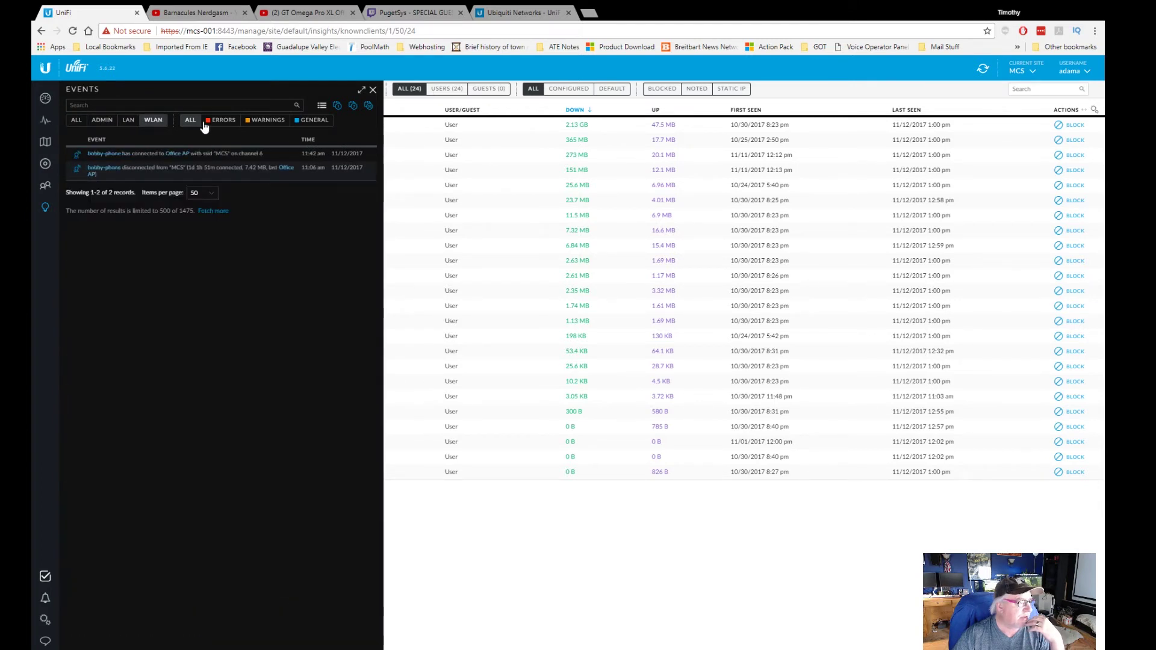
click(223, 121)
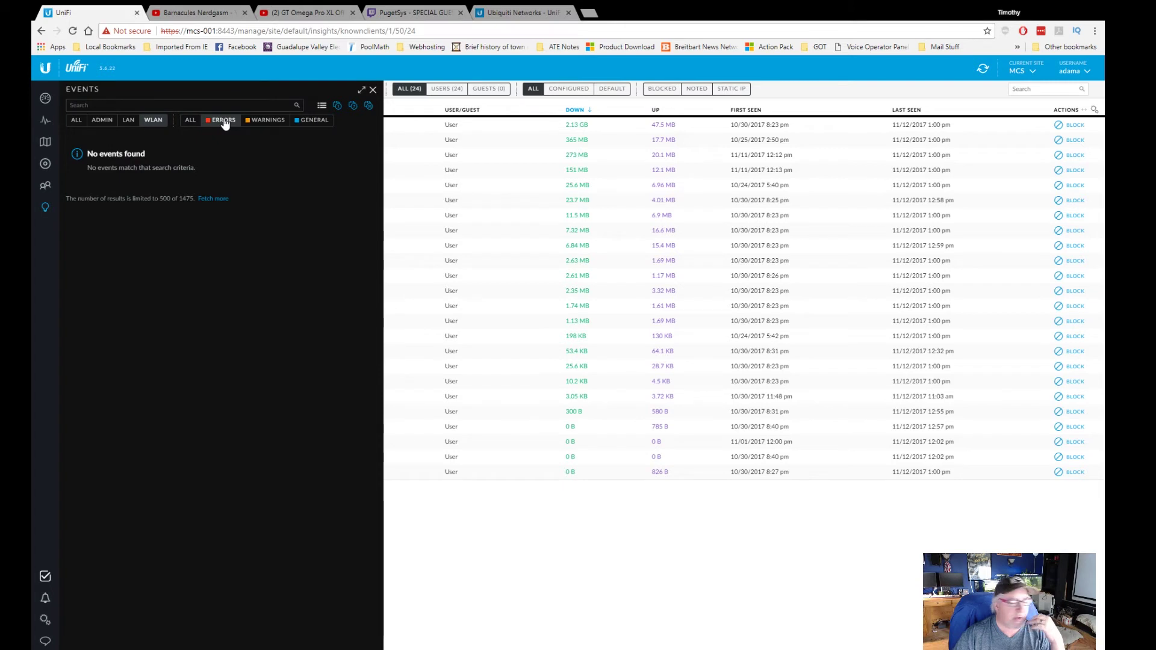
- Check errors, warnings and general events across all event sources, and restore the full events list
click(76, 120)
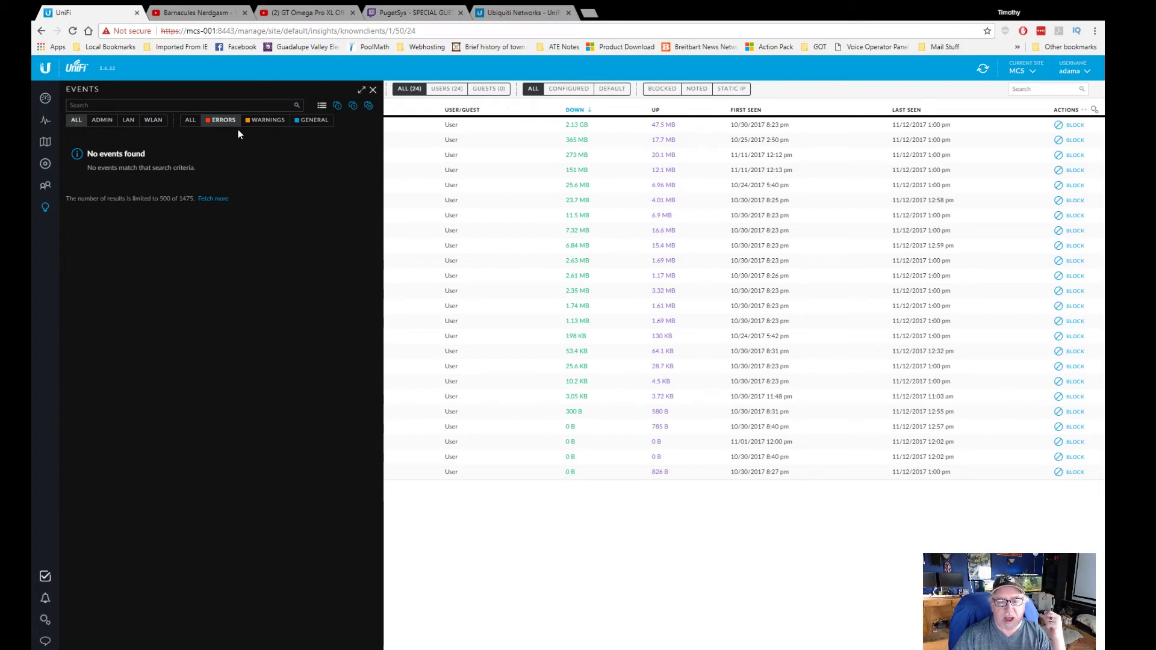
click(265, 121)
click(326, 126)
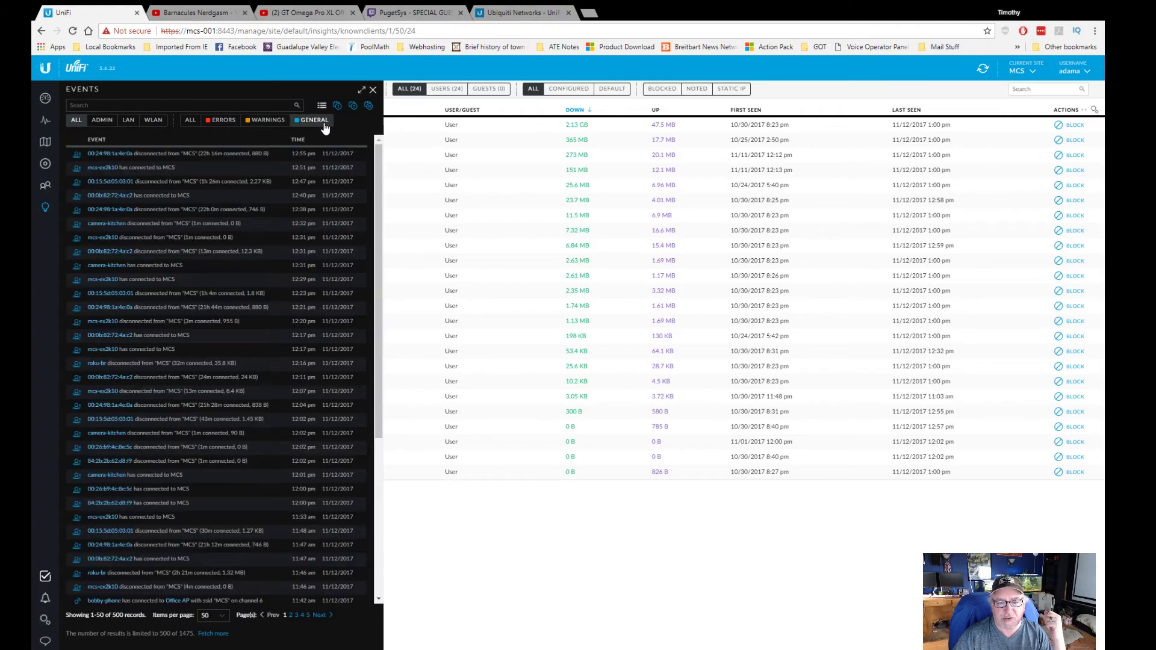
click(268, 123)
click(211, 122)
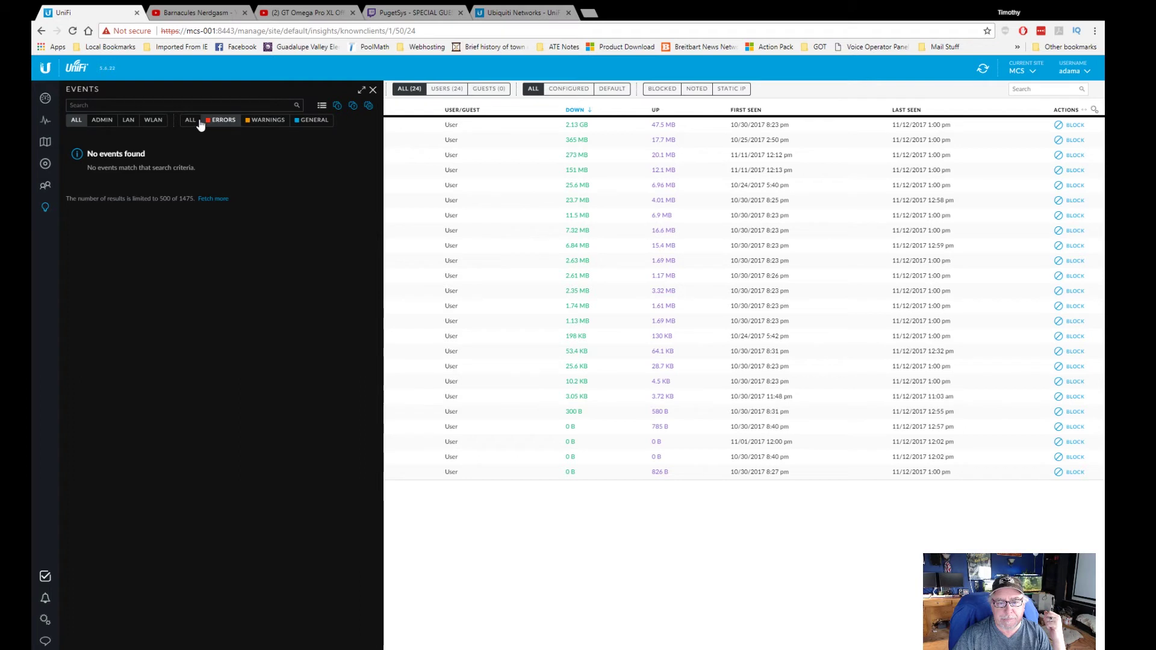
click(191, 123)
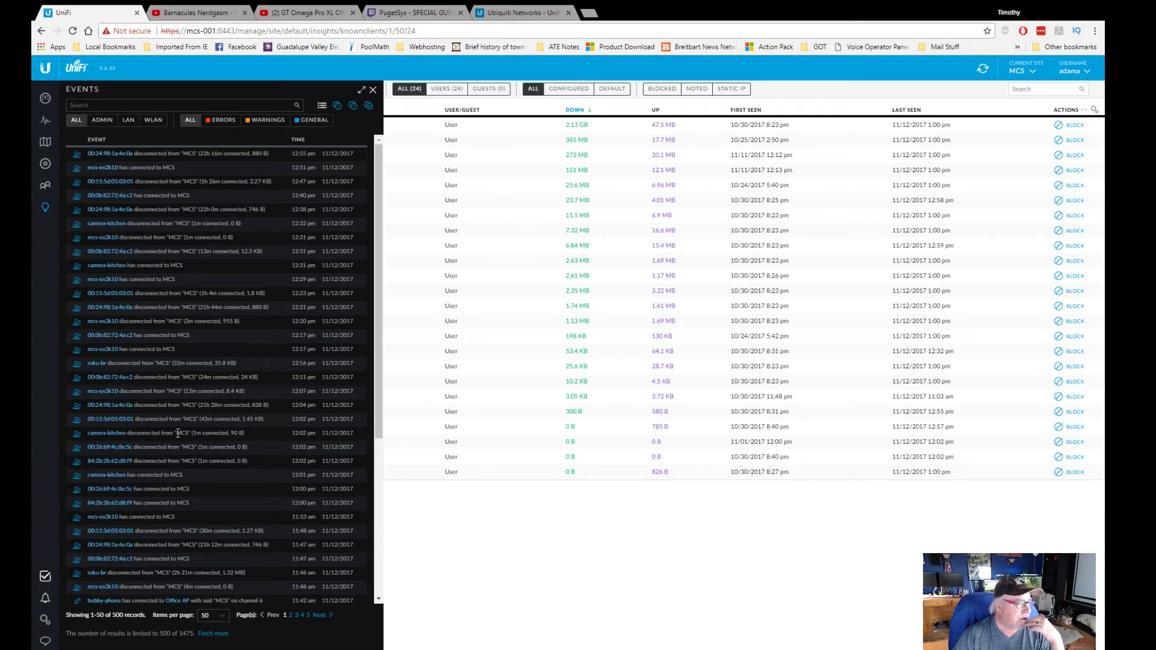
- Browse the events list through pages 1, 2 and 3
scroll(176, 433, down, 3)
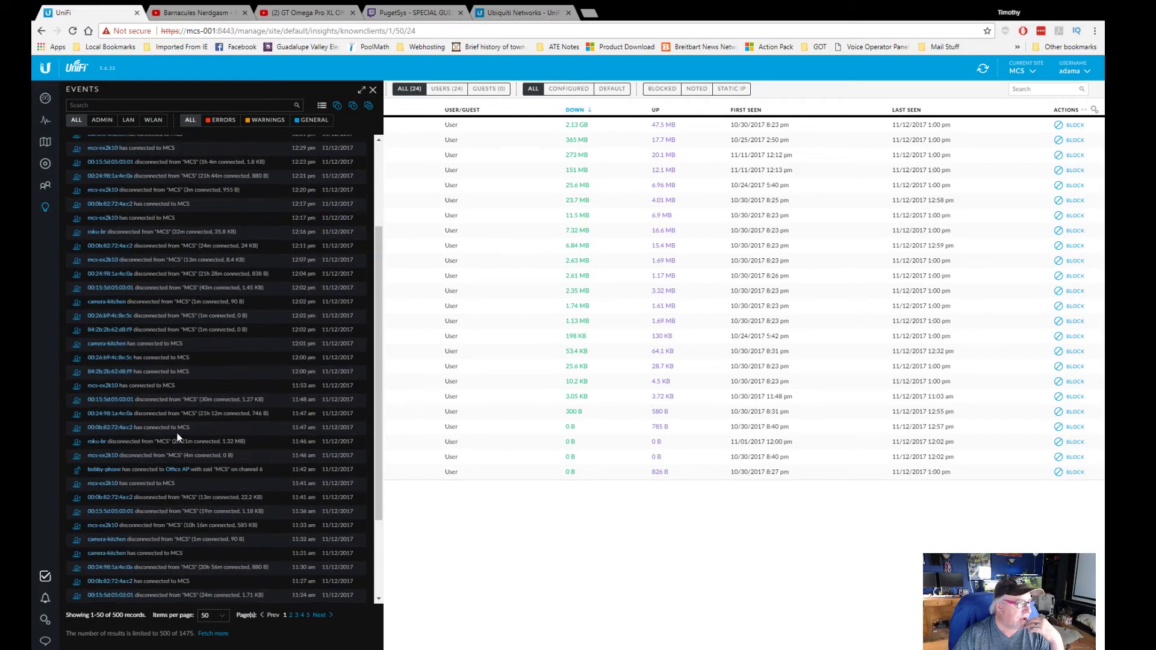
scroll(178, 438, up, 3)
scroll(178, 433, down, 4)
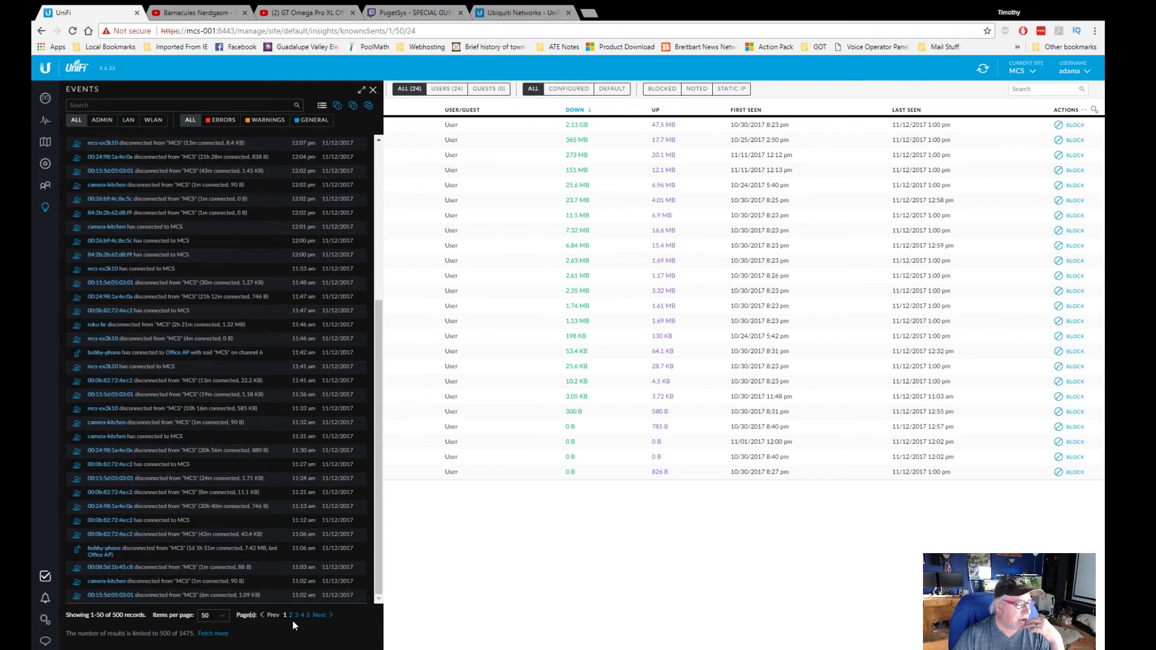
click(292, 616)
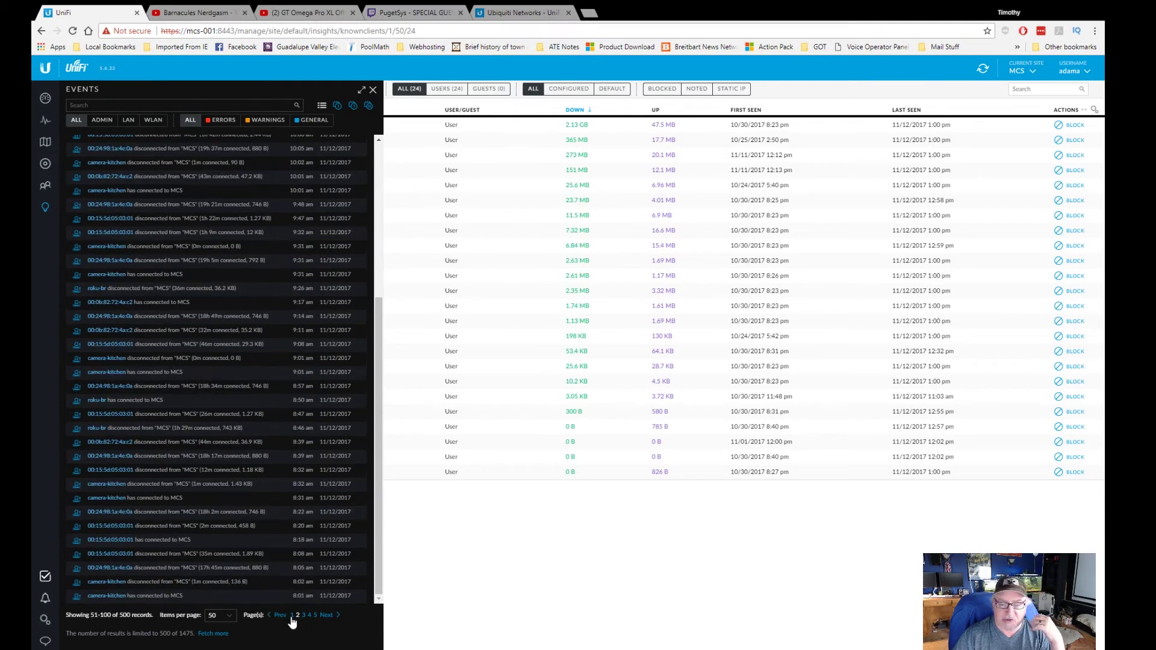
click(304, 616)
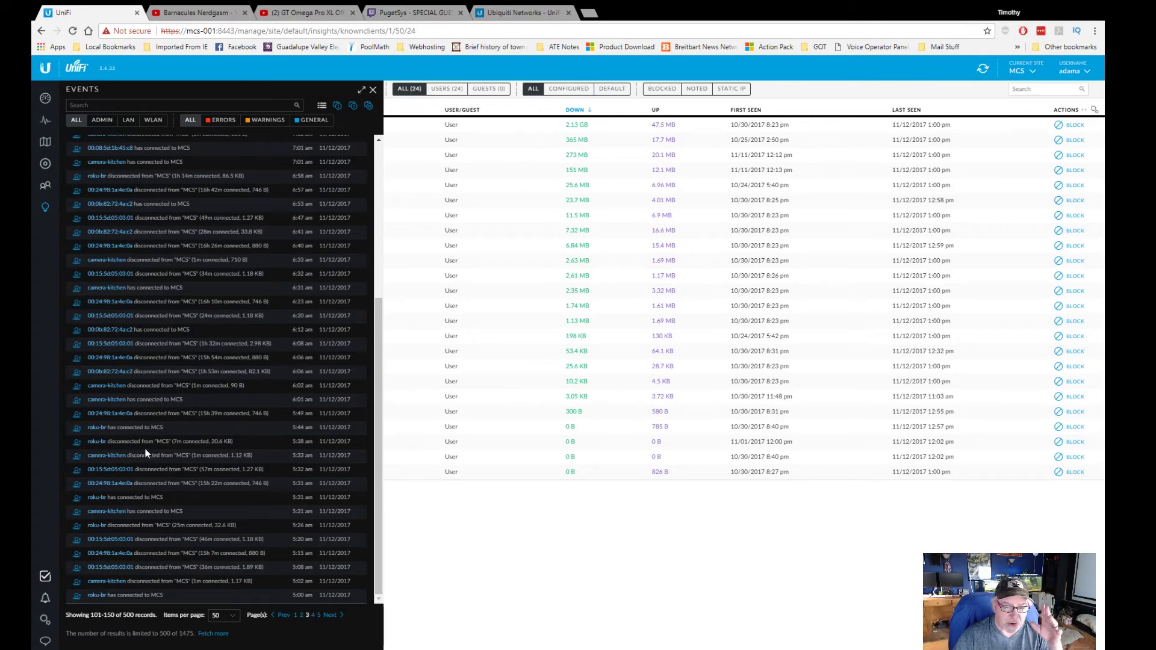
- Check the alerts, close them, and return to the dashboard
click(46, 600)
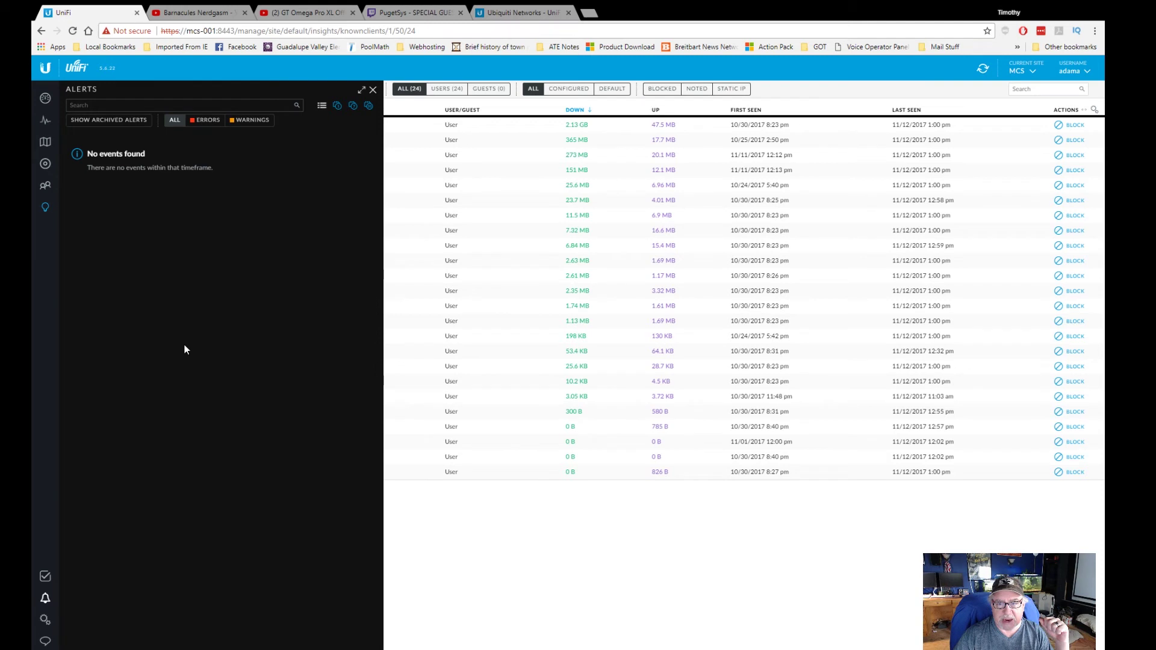
click(375, 90)
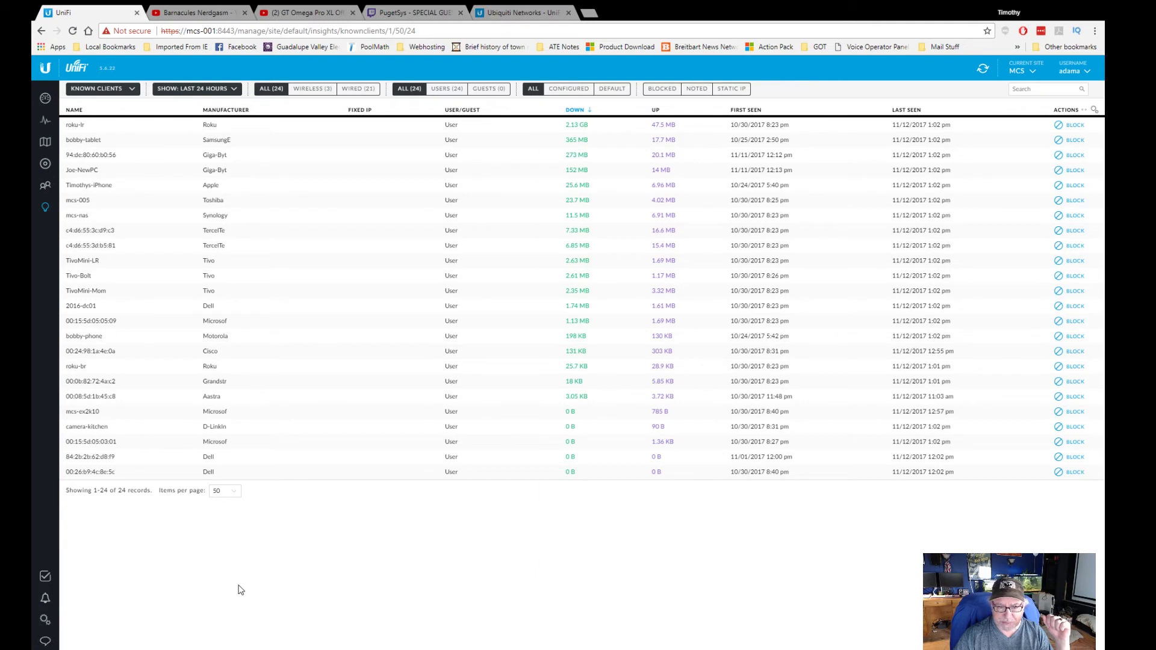
click(45, 98)
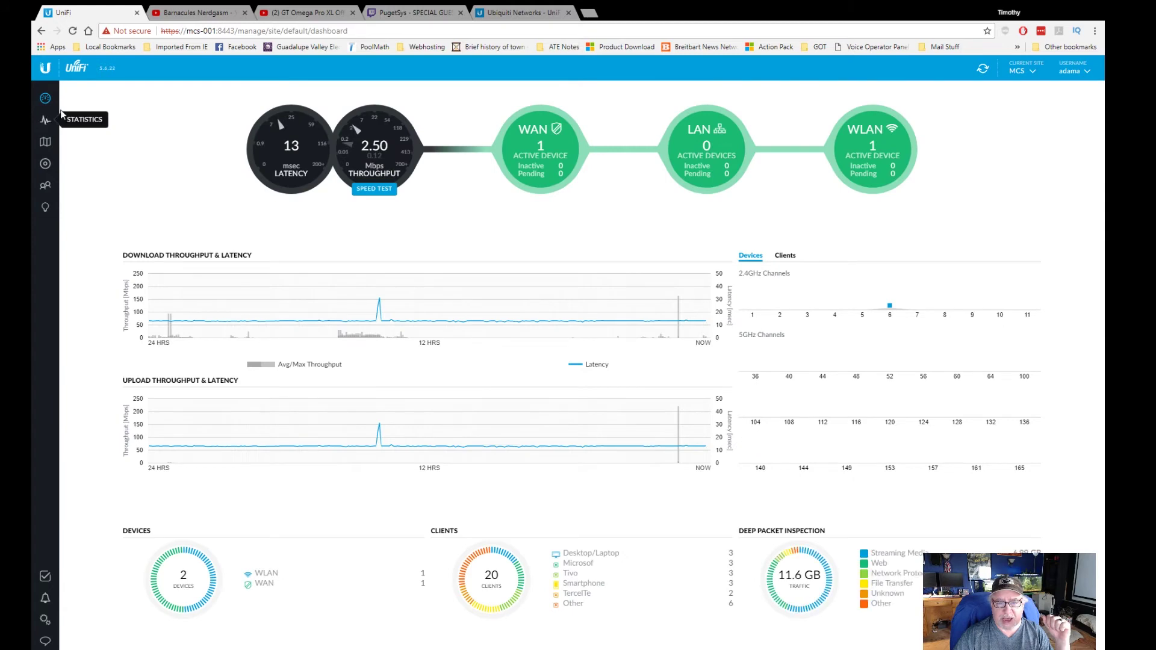
- Show the traffic stats in the statistics section
click(47, 123)
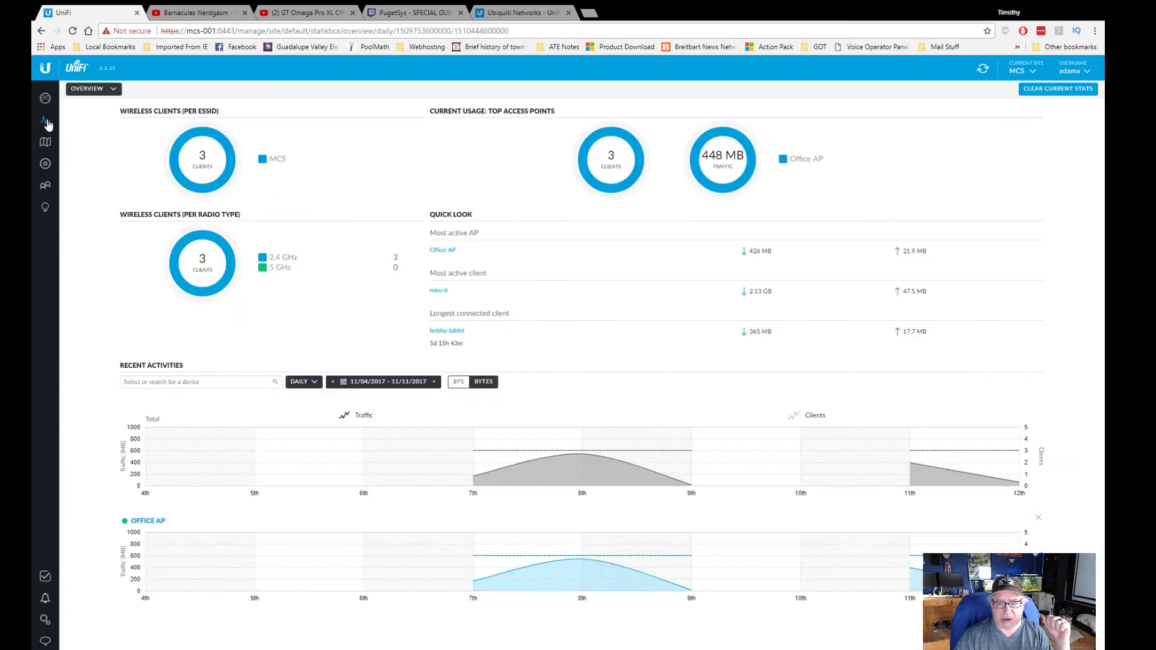
click(110, 90)
click(87, 121)
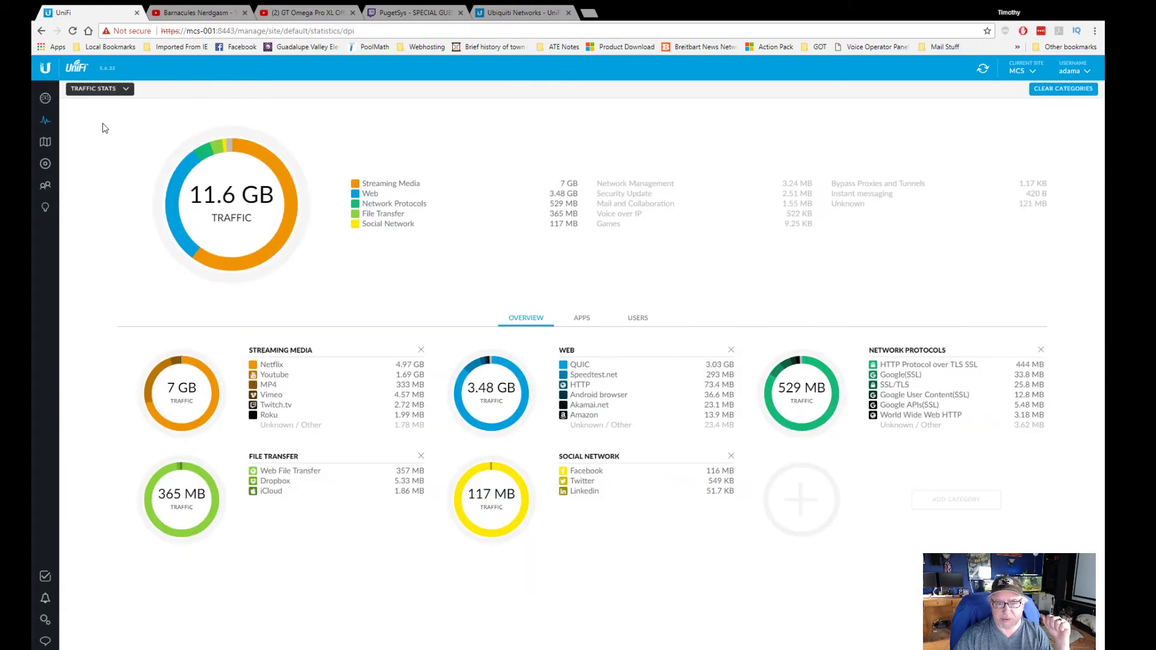
- View the unplaced devices on the sample map, and close their list
click(47, 143)
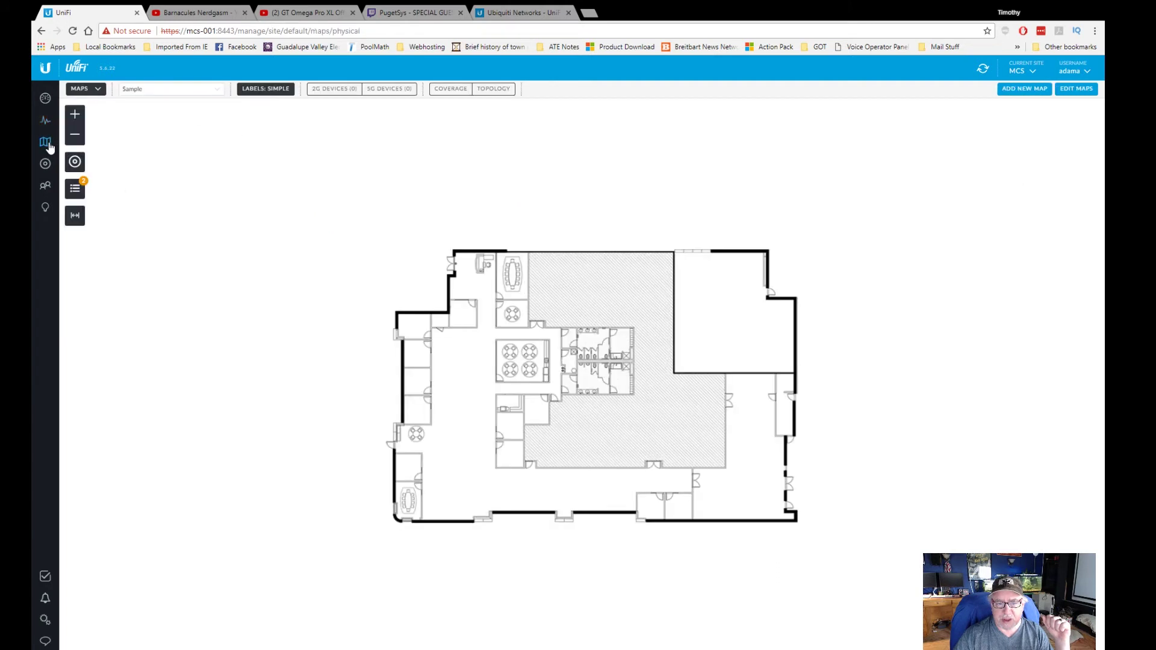
click(75, 198)
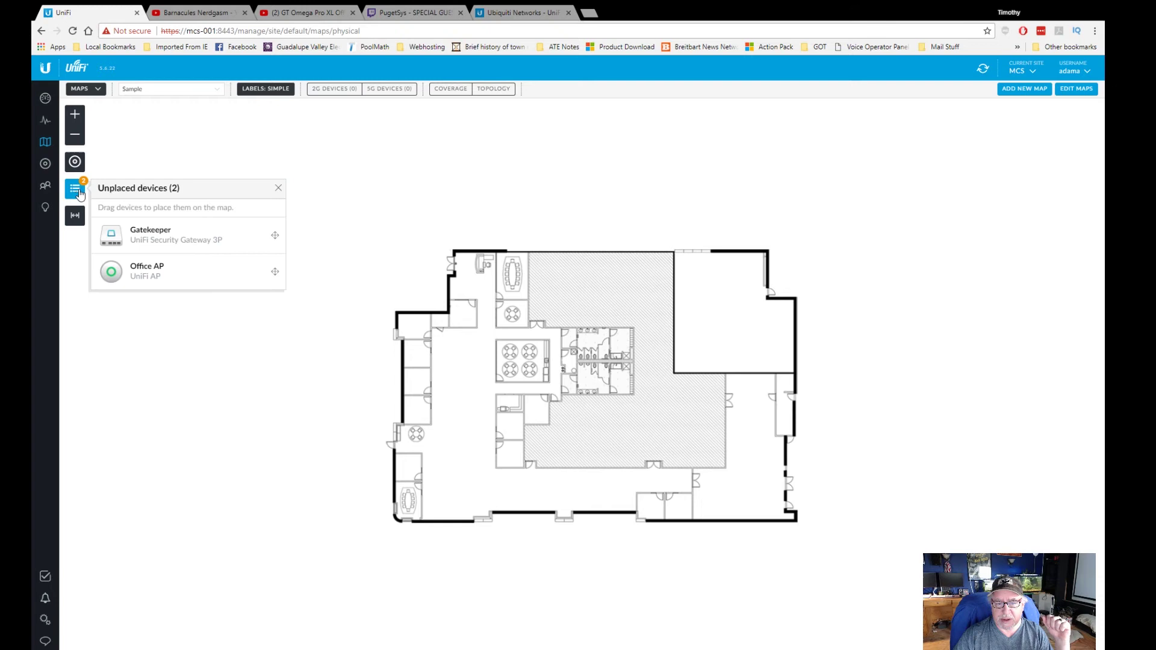
click(278, 190)
- Revisit the devices and clients lists, and show the known clients in the insights again
click(45, 165)
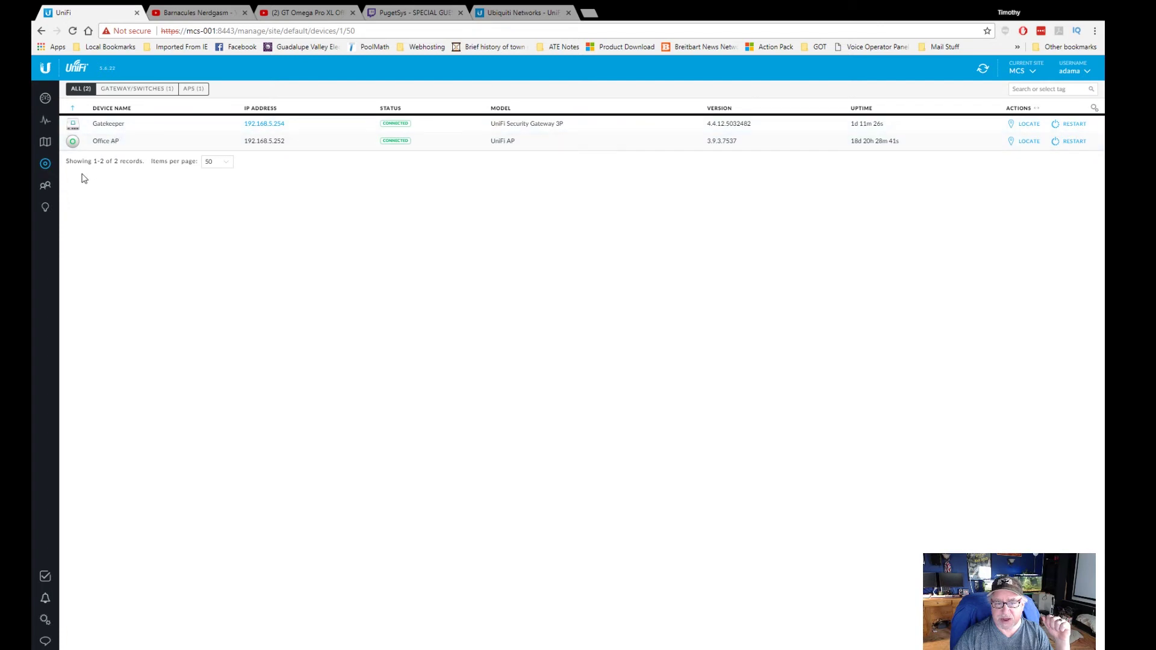
click(45, 185)
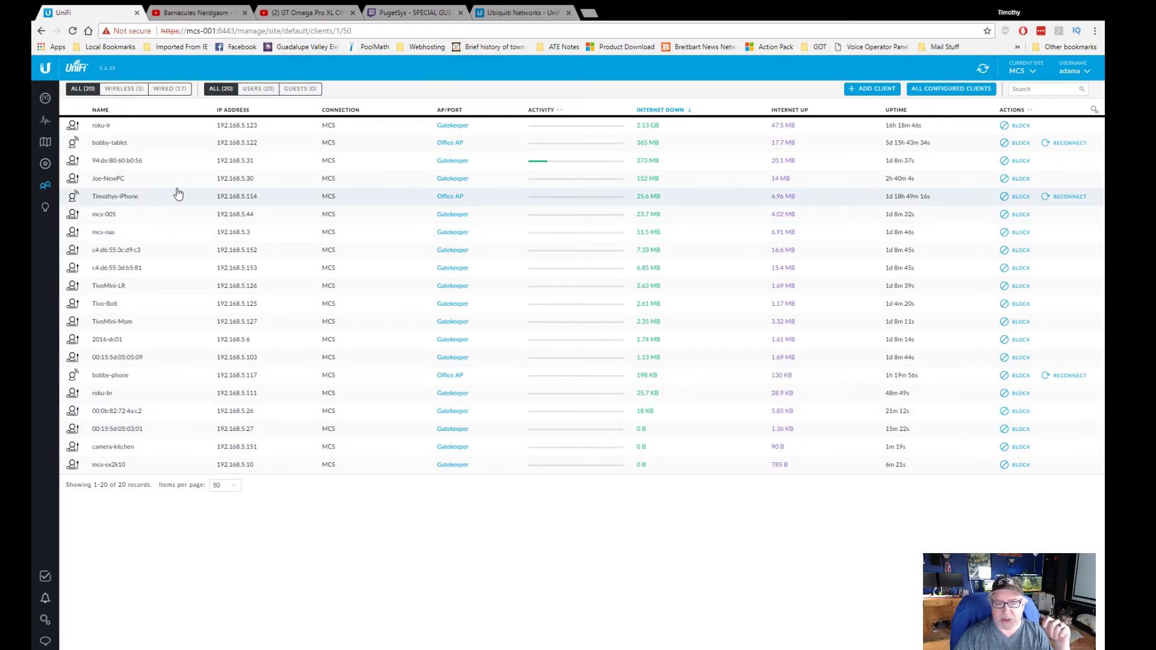
click(45, 207)
click(174, 90)
click(141, 119)
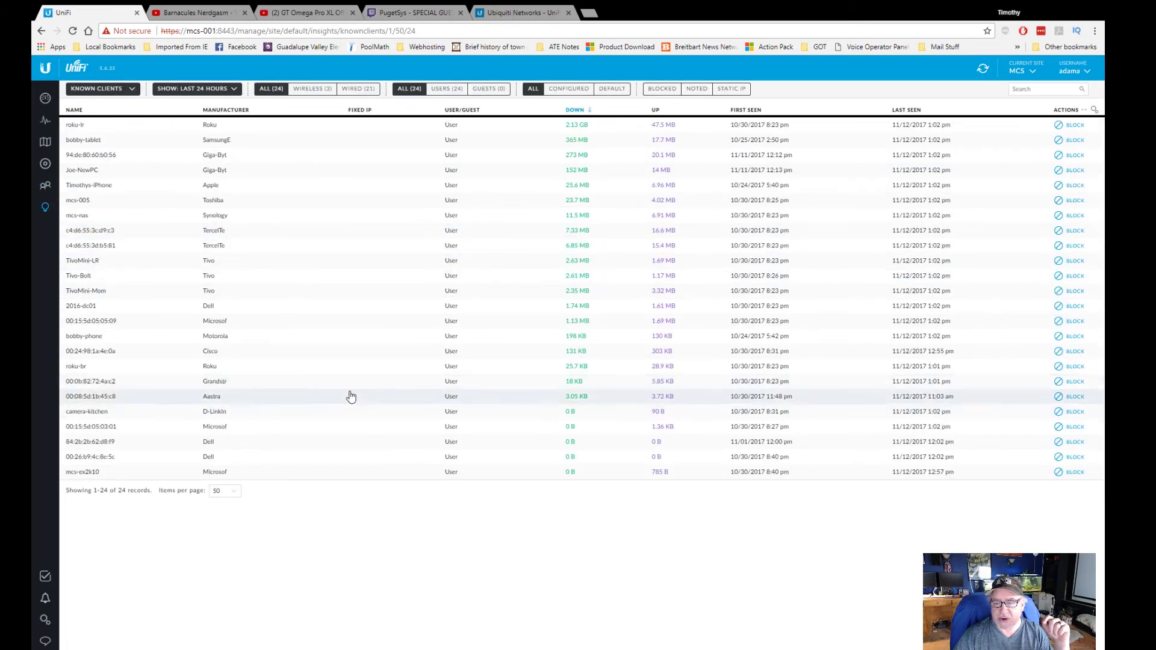
- Review the site settings, enabling the advanced features to read their description and disabling them again
click(45, 102)
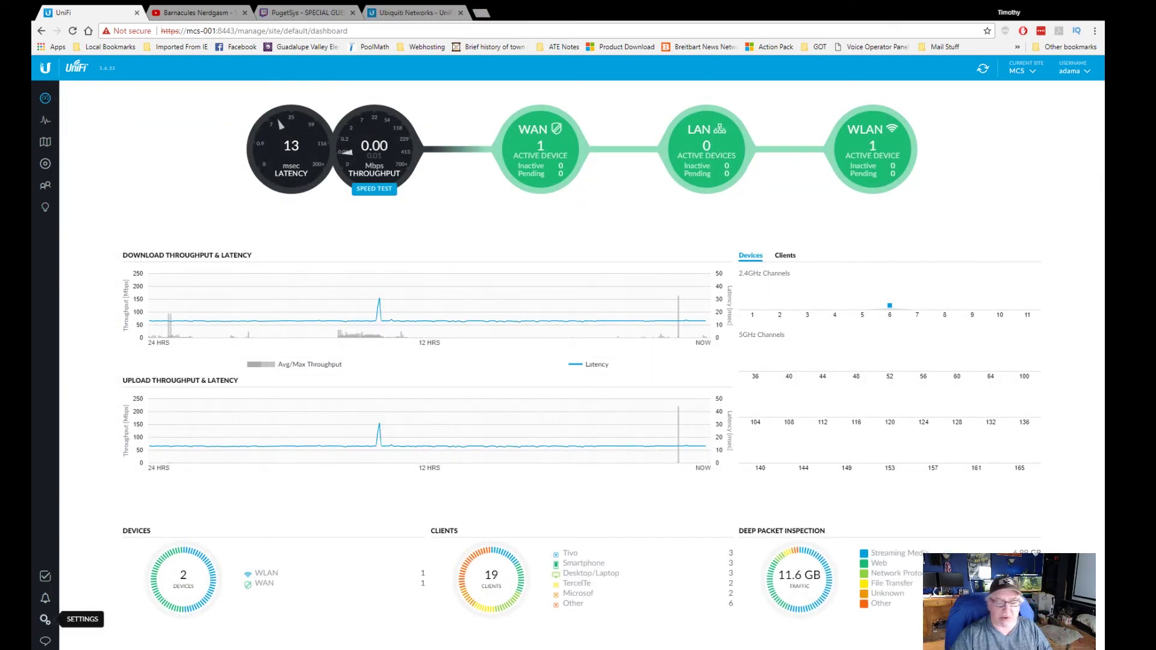
click(45, 620)
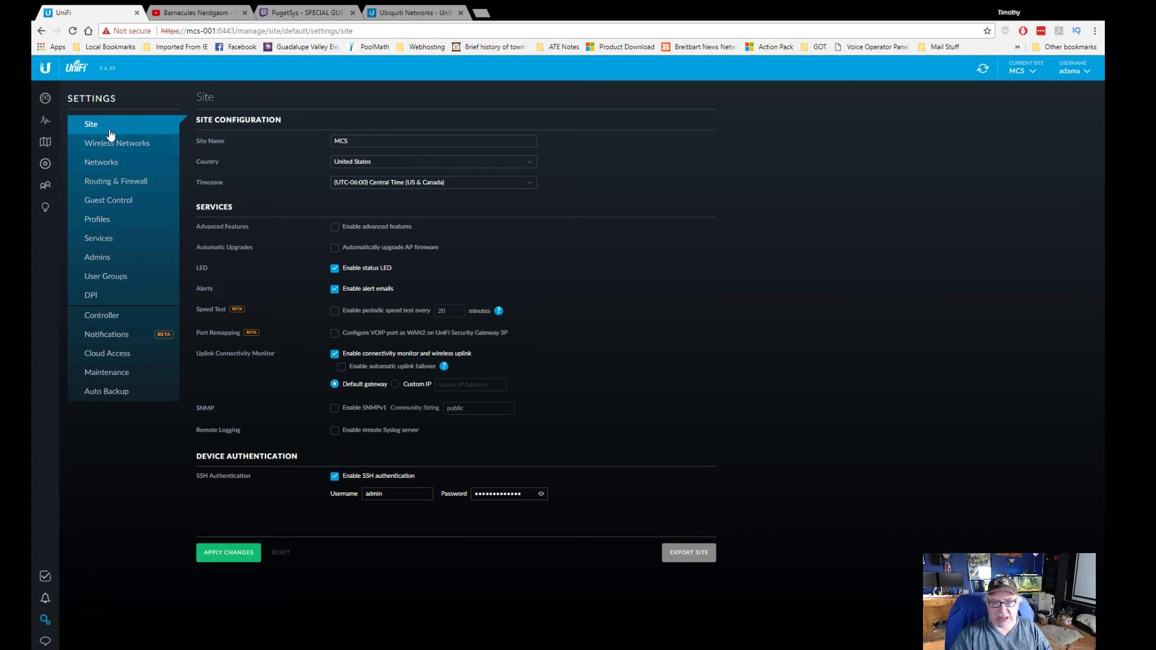
click(398, 142)
click(337, 229)
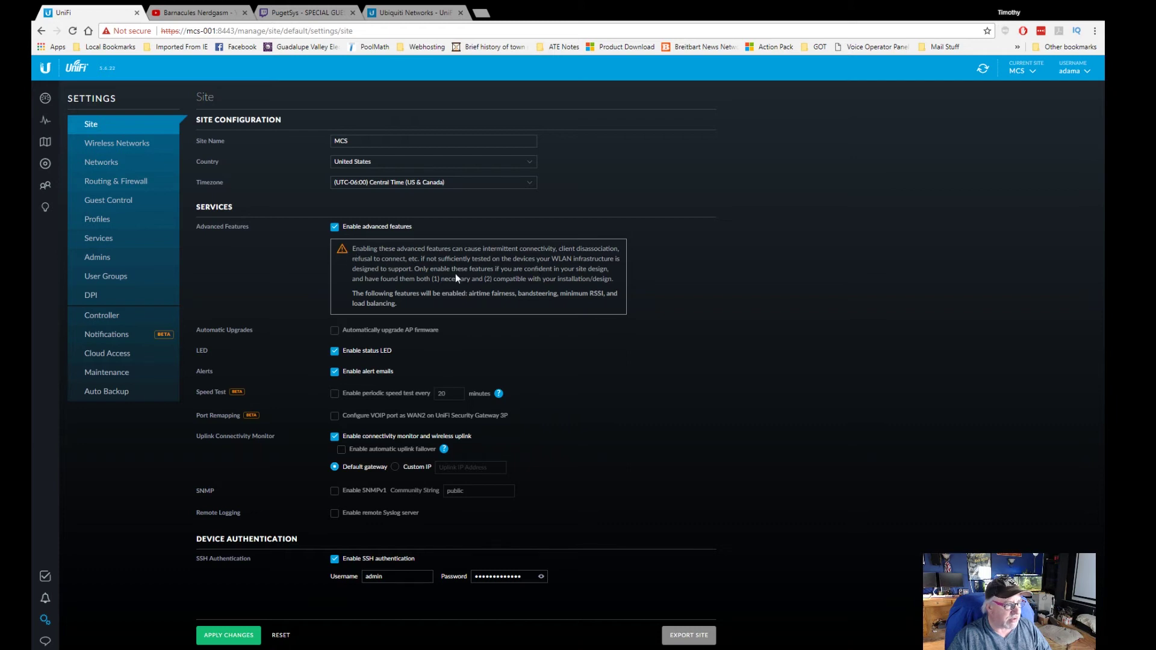
click(335, 227)
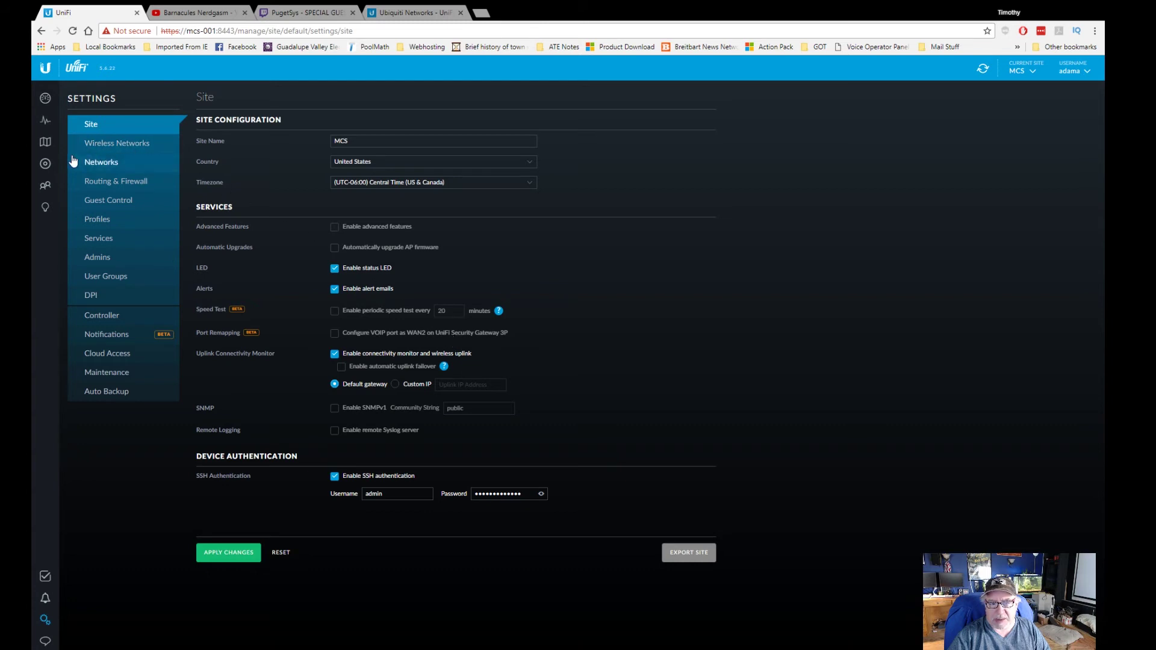
- Open the properties of the Gatekeeper security gateway from the devices list
click(45, 163)
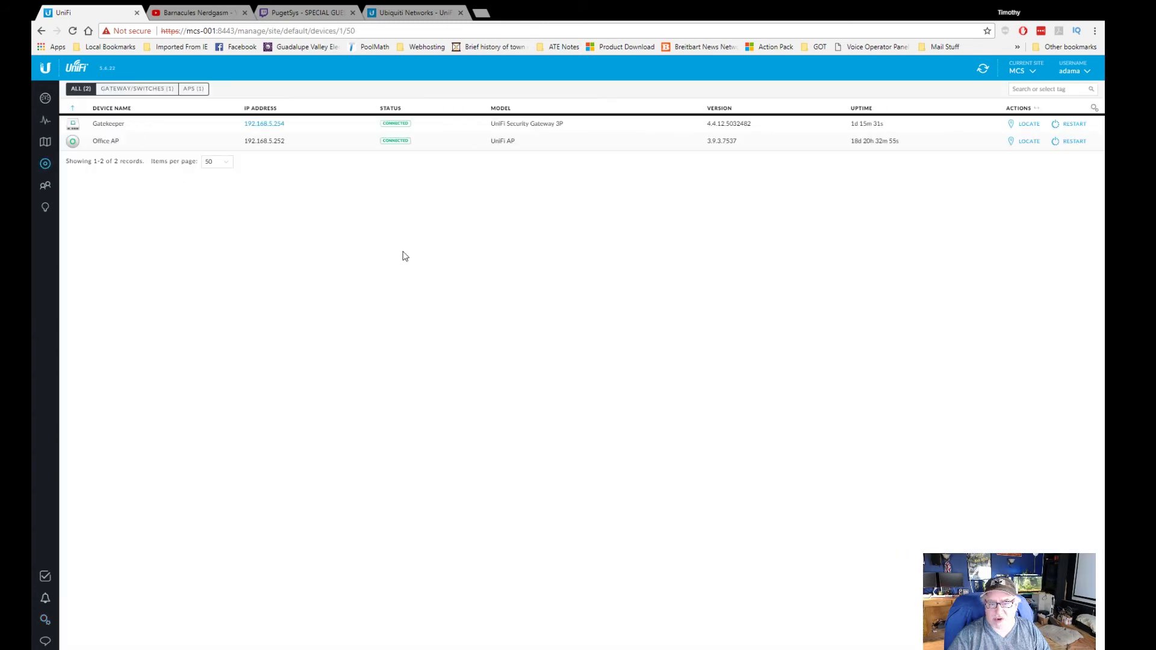
click(143, 125)
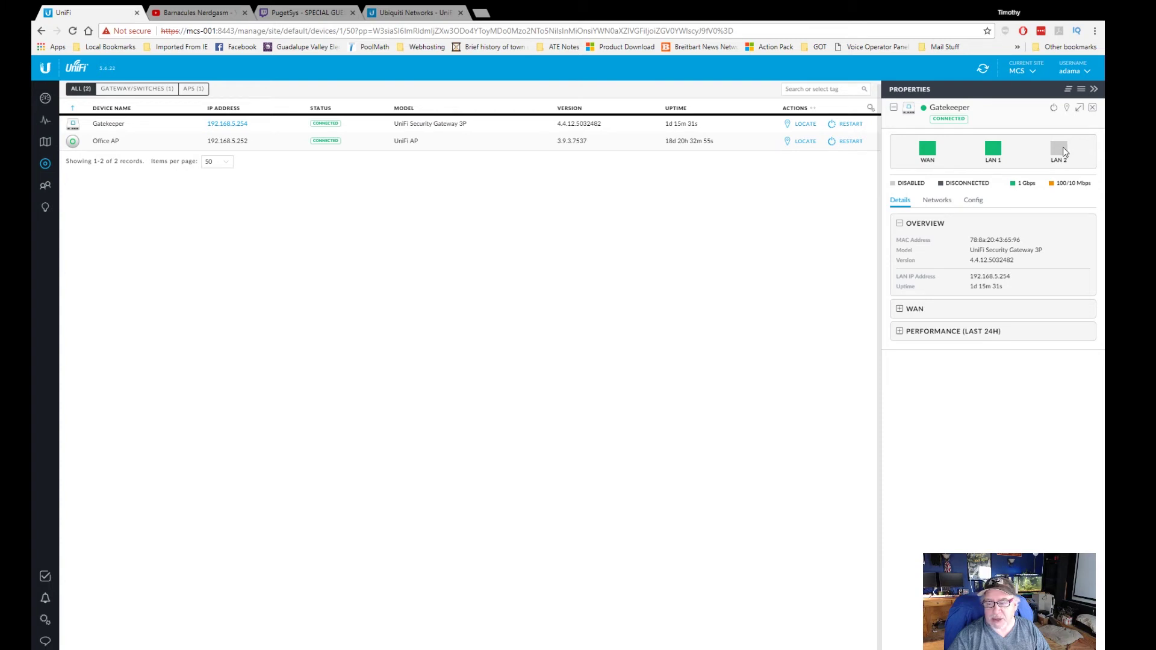
- Close the Gatekeeper's properties and review the options for creating a new wireless network, including the advanced ones, in the settings
click(1093, 107)
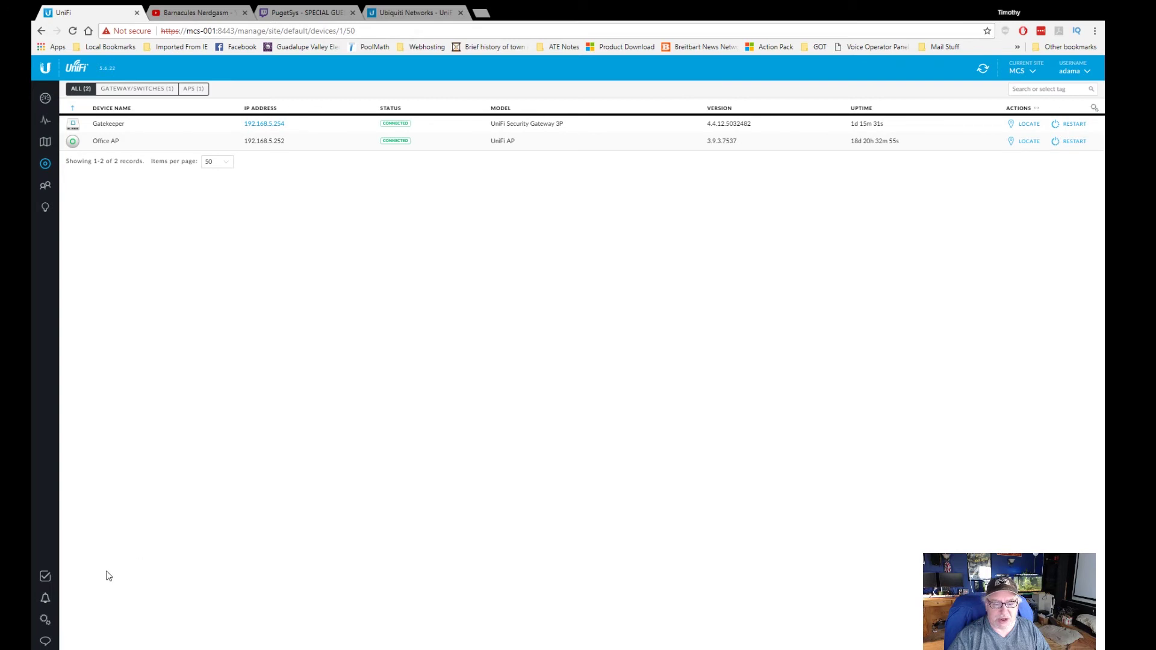
click(44, 622)
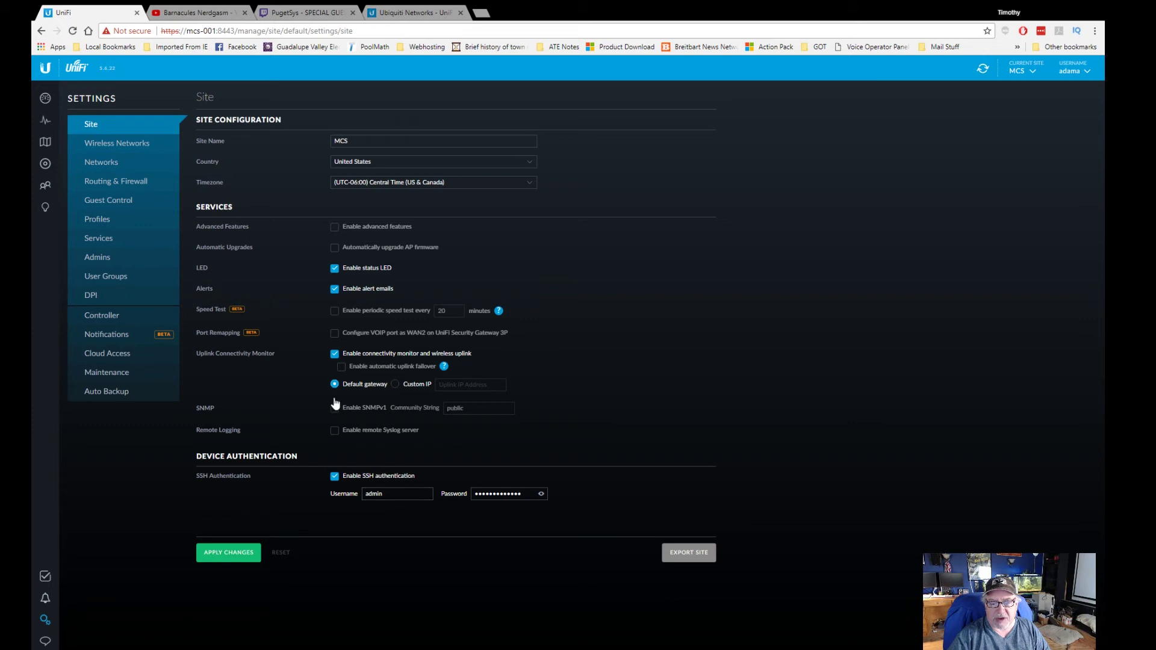
click(145, 147)
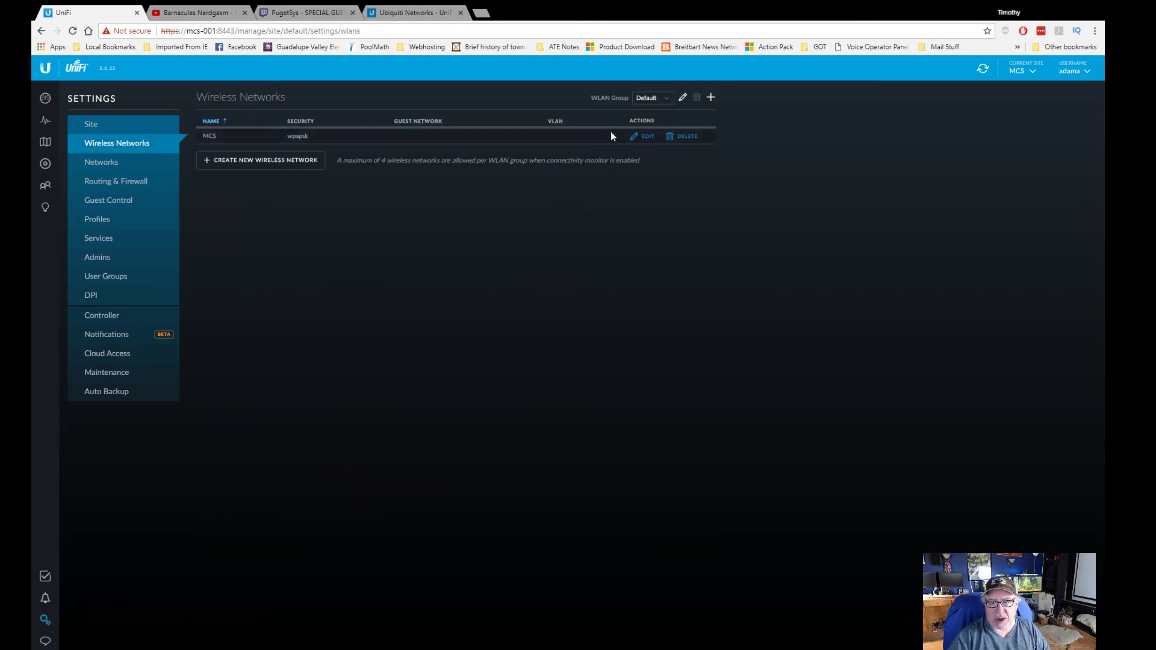
click(245, 162)
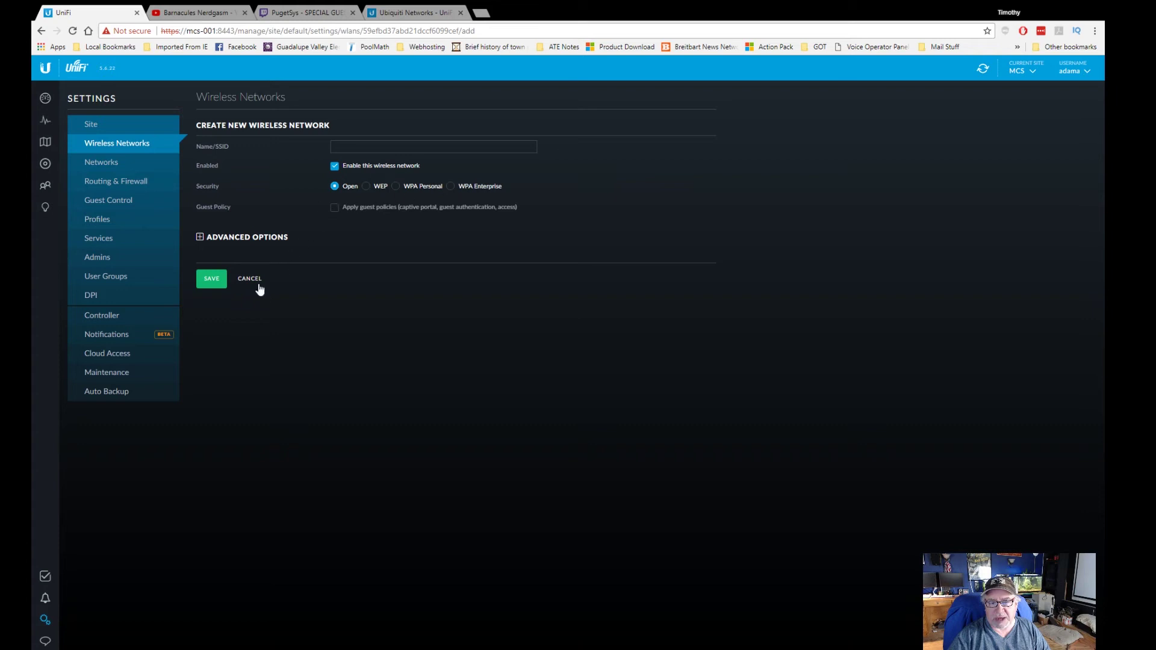
click(199, 237)
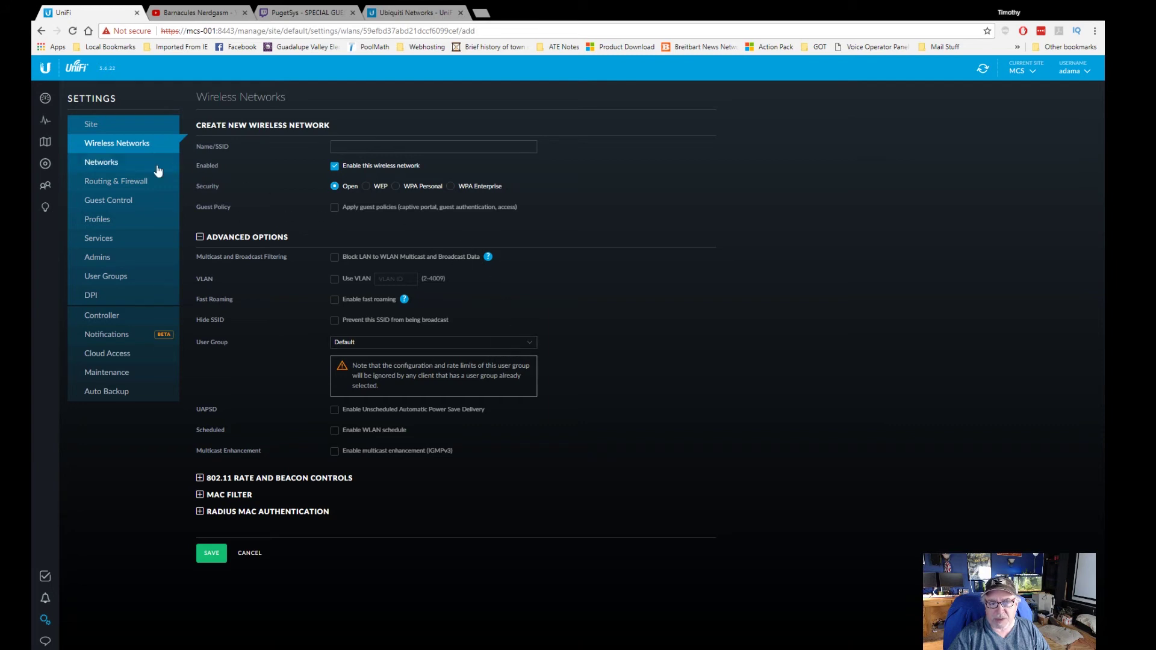
- Open the MCS corporate network for editing and review its gateway/subnet and DHCP options
click(120, 168)
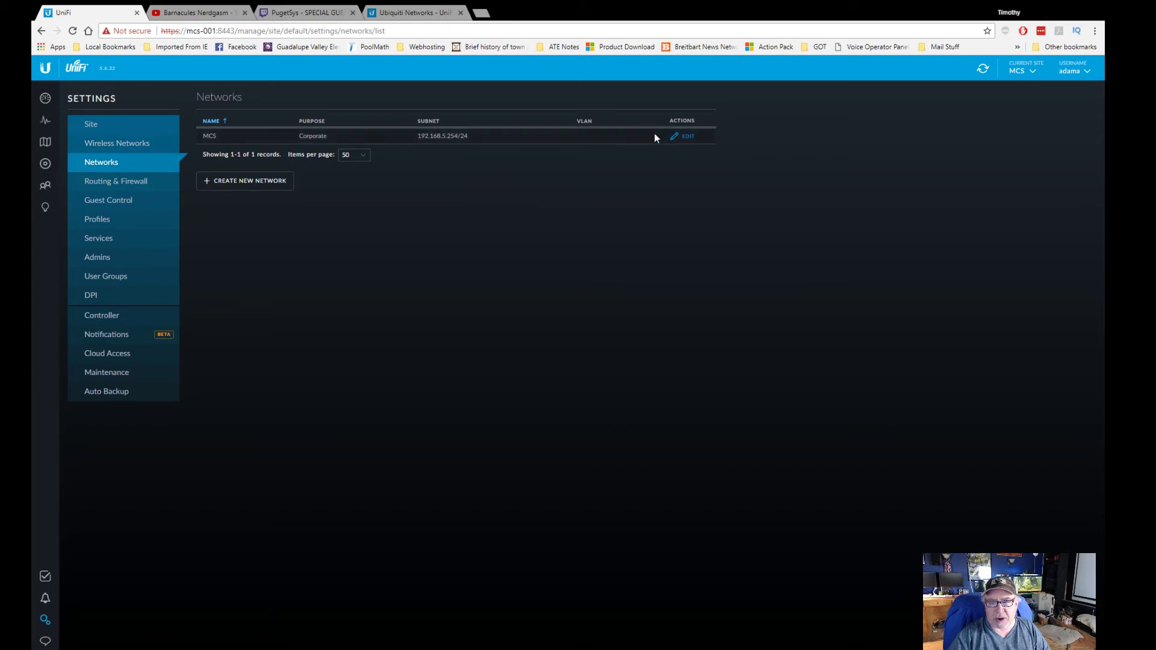
click(686, 139)
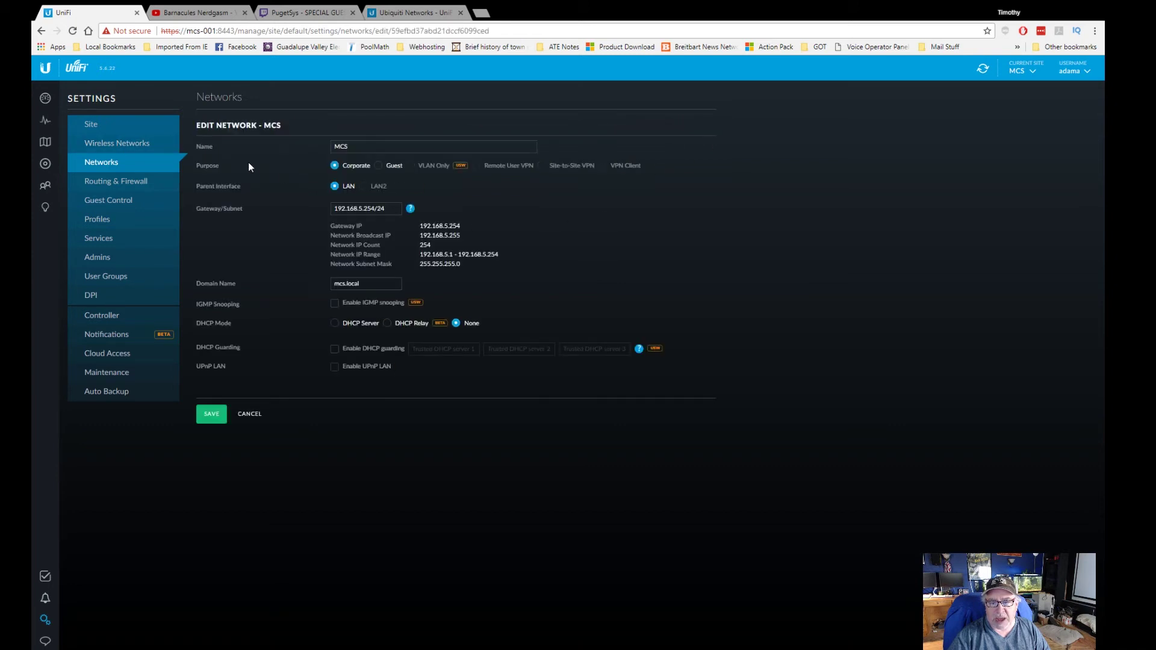
click(350, 212)
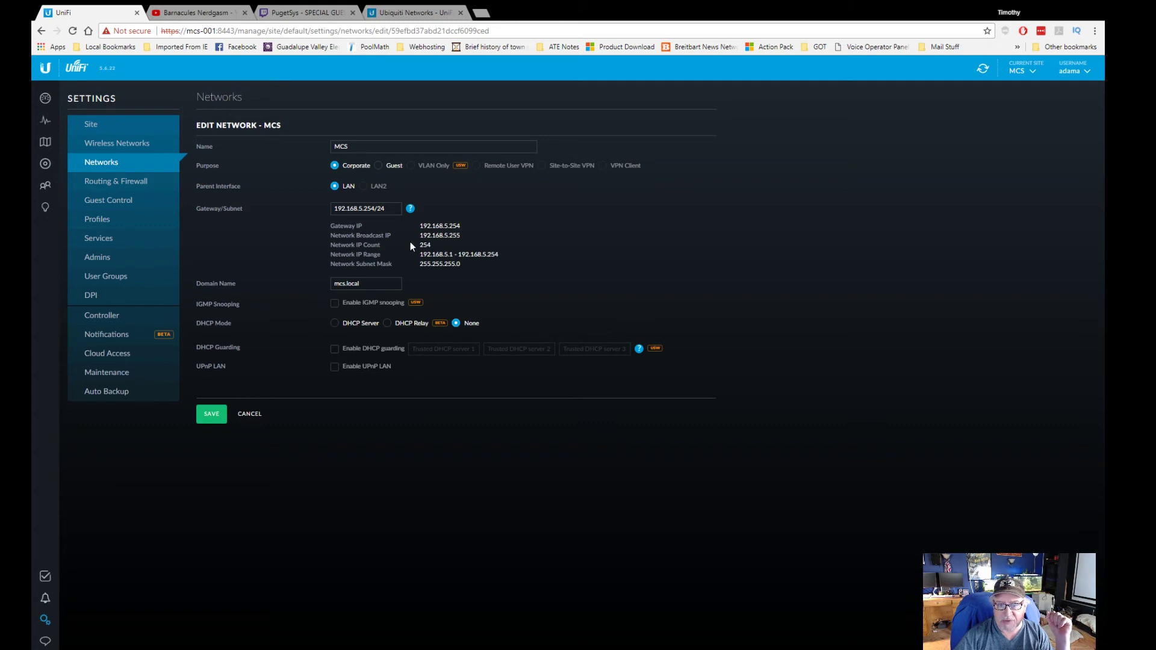
- Revisit the Gatekeeper gateway's port status in its properties from the devices list, and close them
click(123, 181)
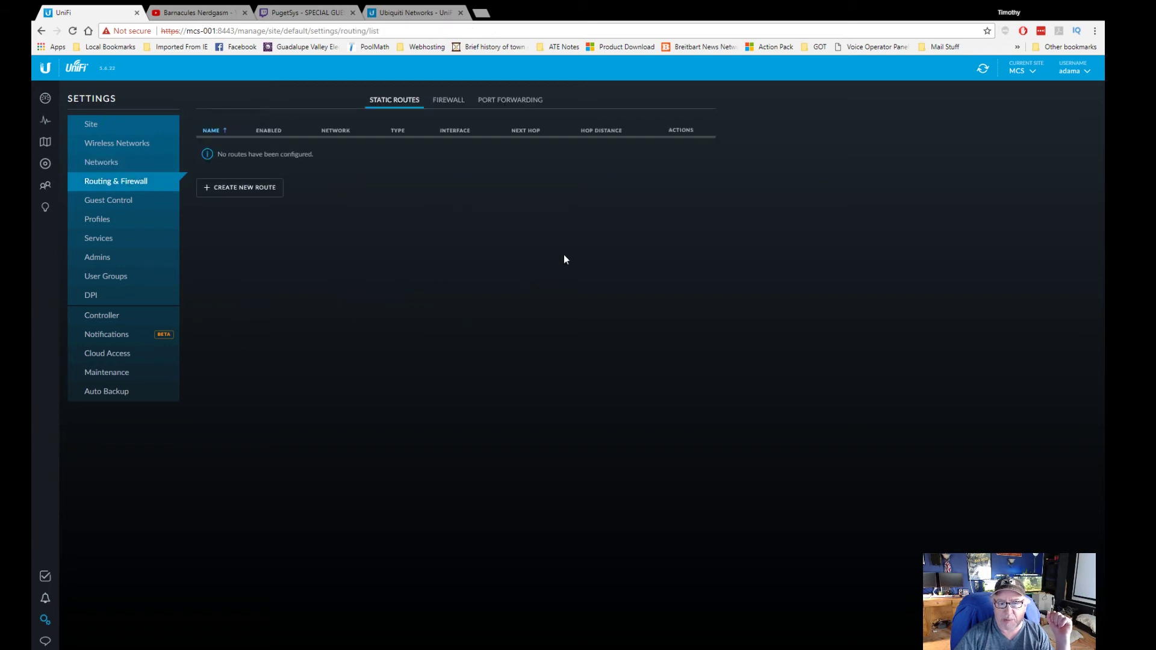
click(51, 168)
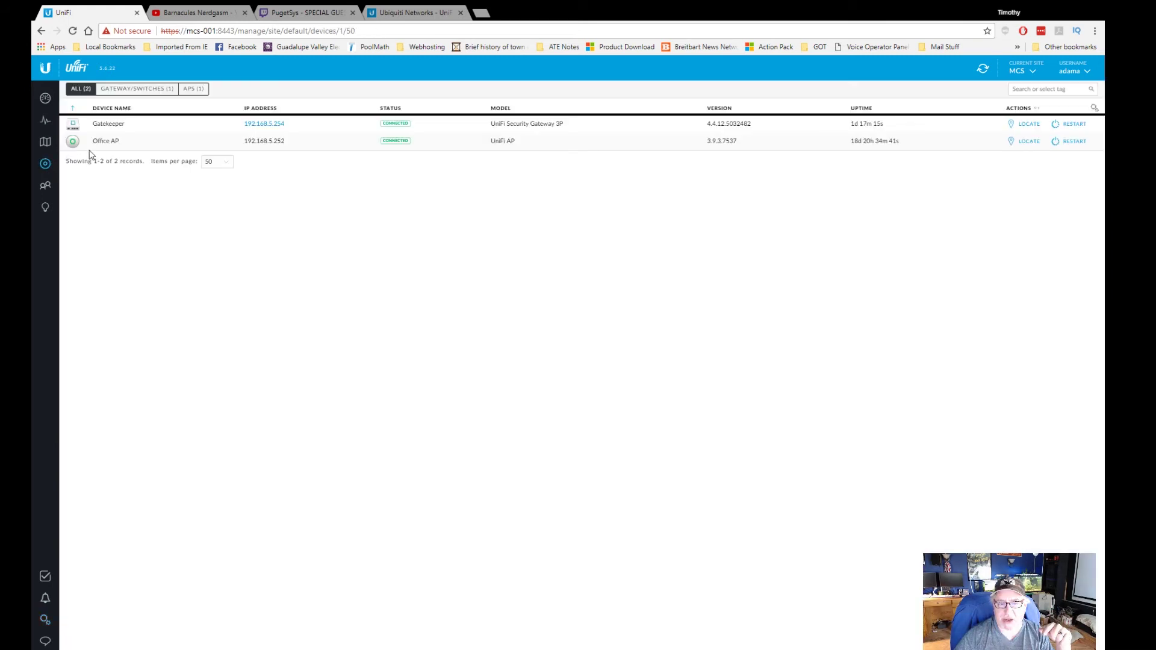
click(124, 126)
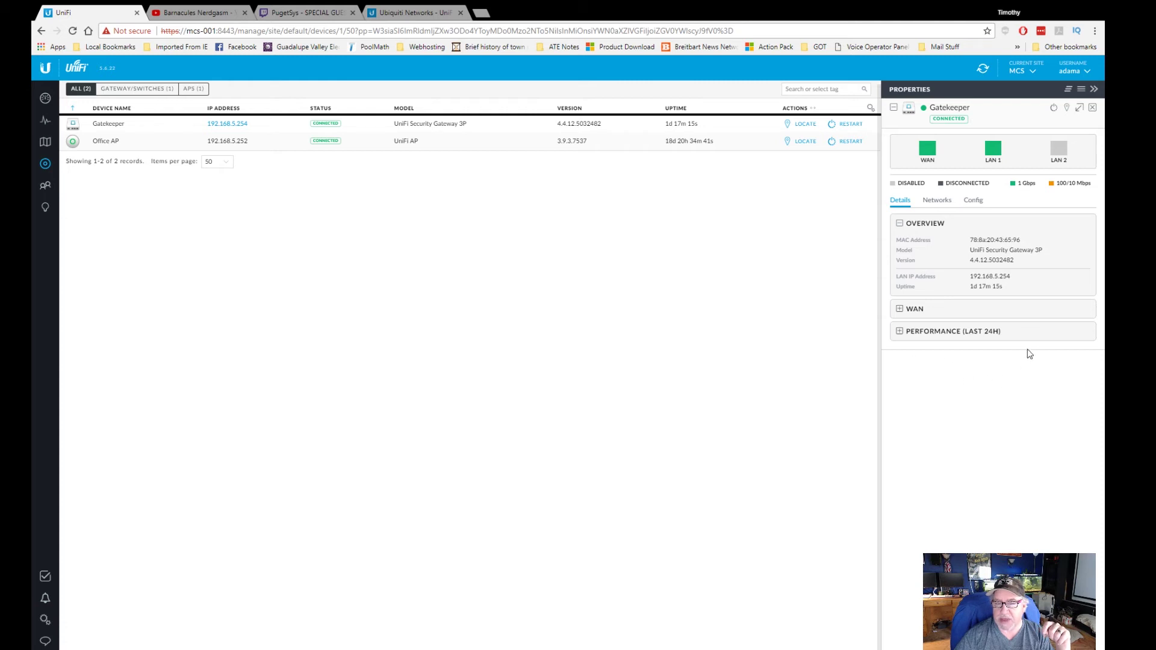
click(1093, 109)
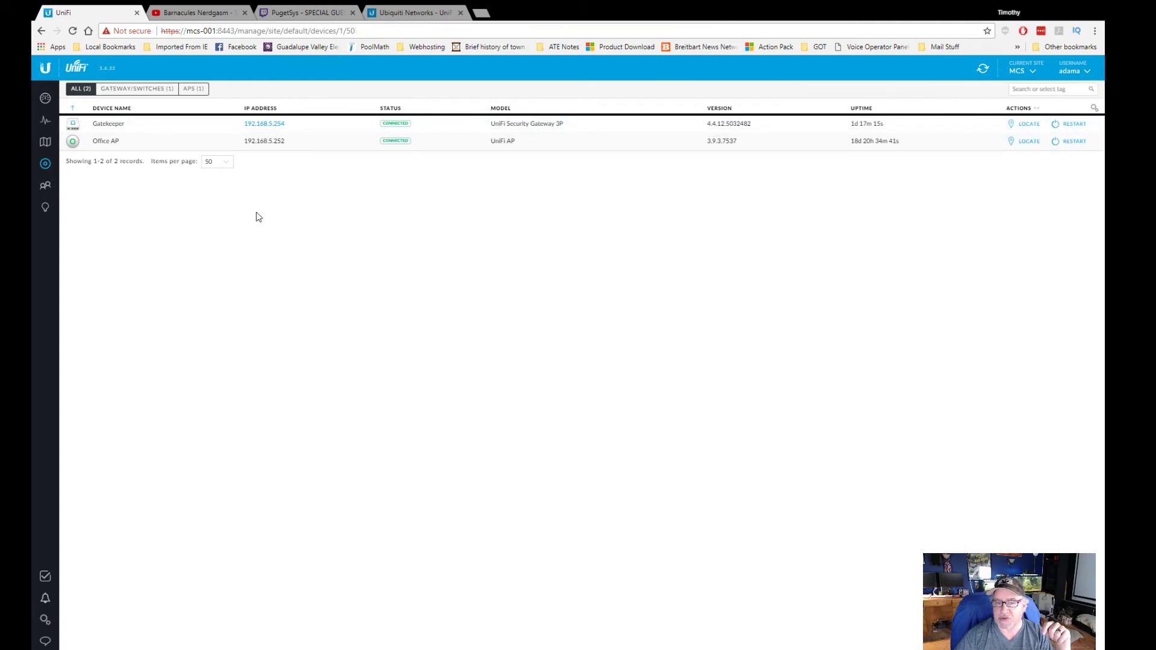
- Review the static routes, port forwarding, and firewall rules and groups in the site's routing and firewall settings
click(45, 621)
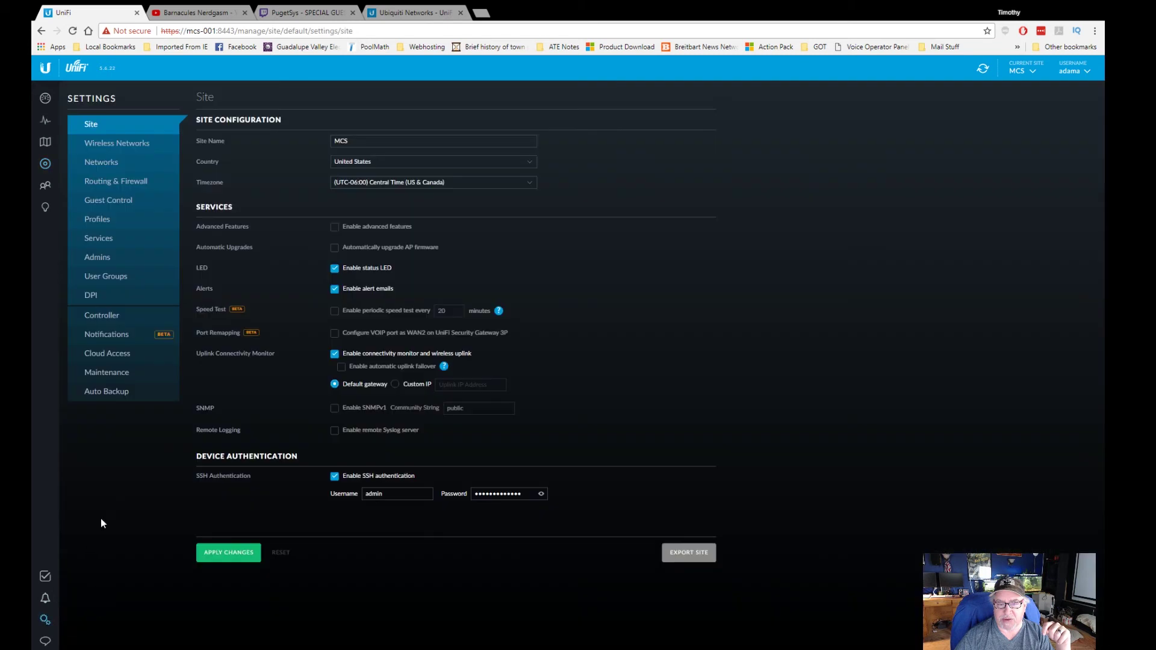
click(123, 182)
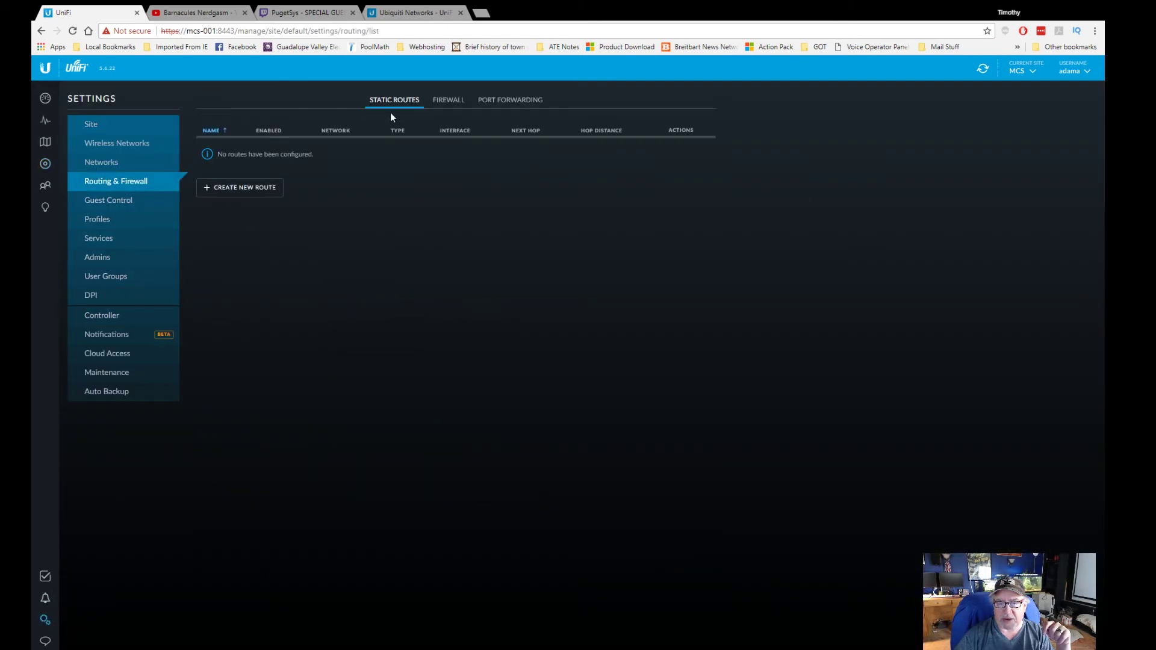
click(491, 103)
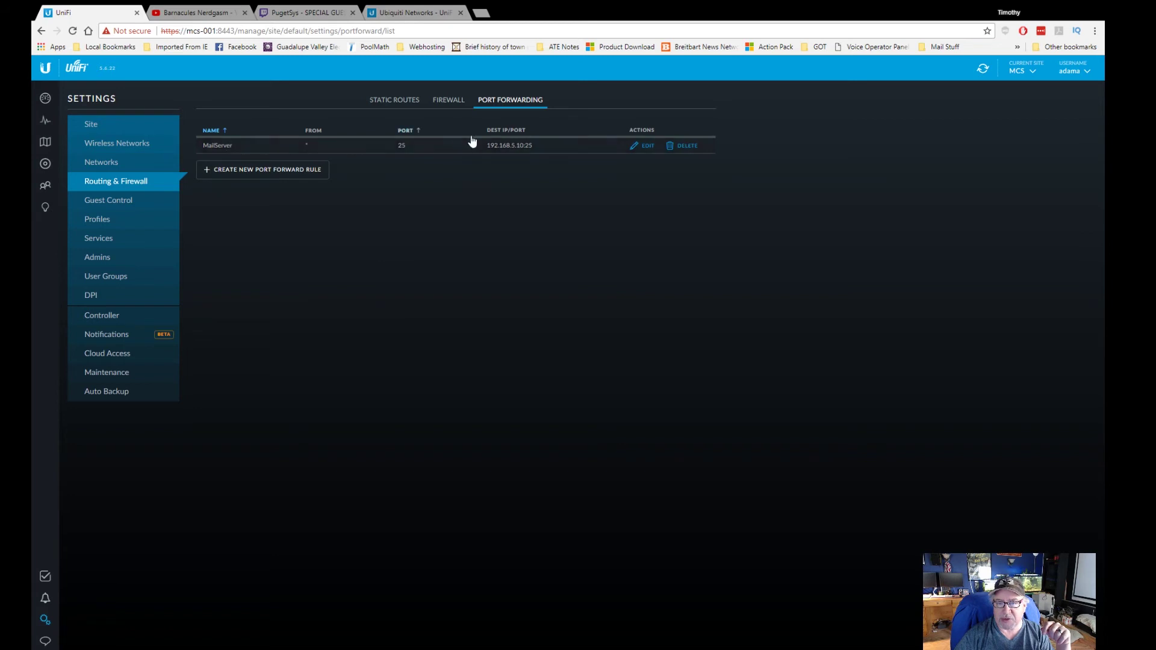
click(392, 101)
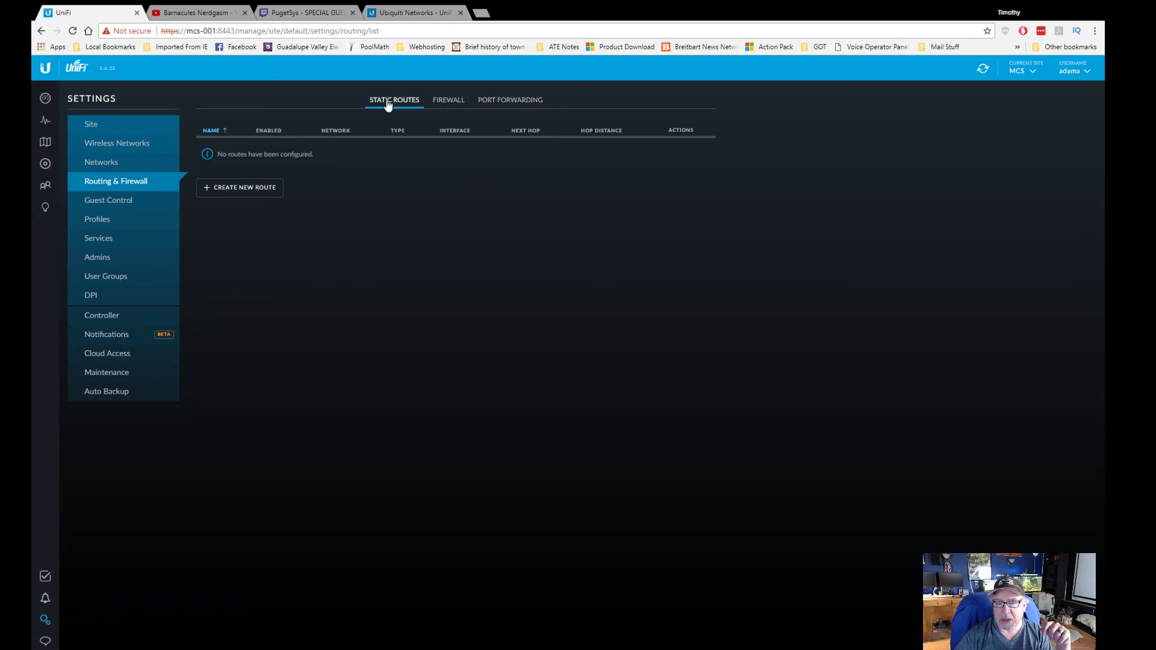
click(454, 98)
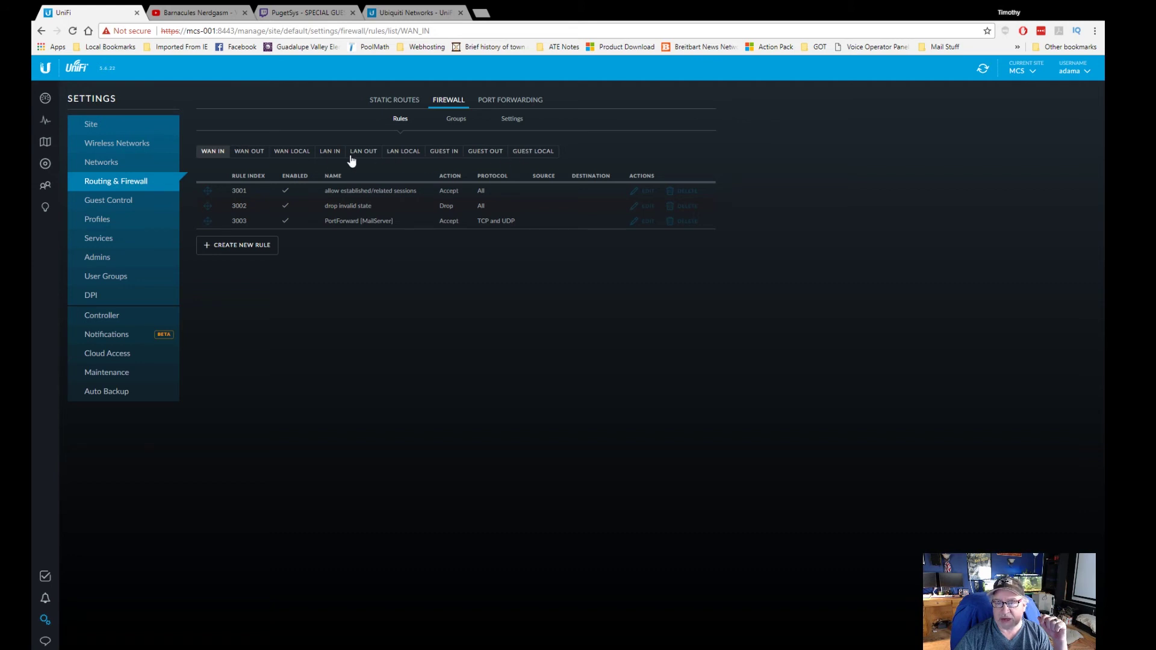
click(465, 125)
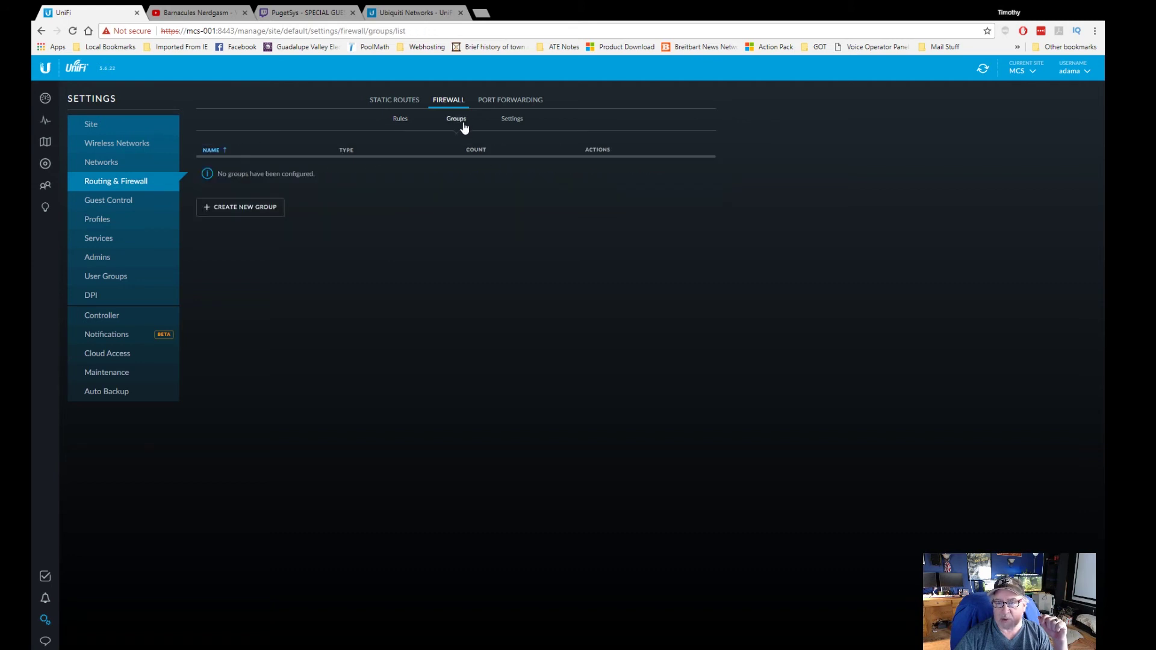
click(407, 122)
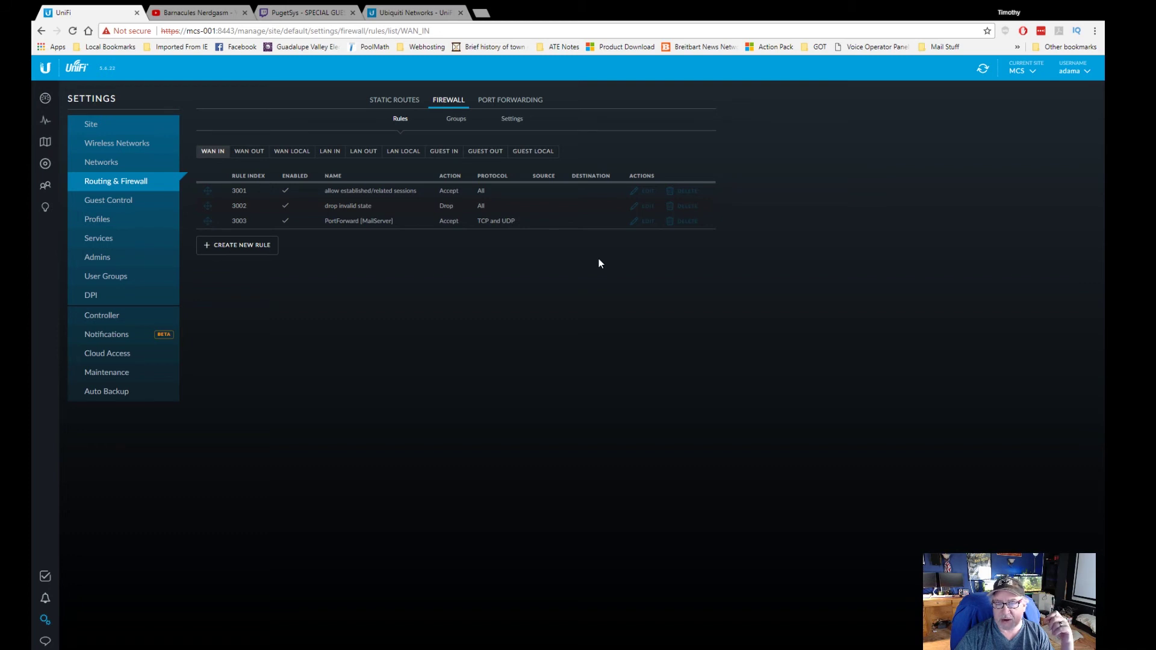
- Review the guest control settings, and the RADIUS and switch port profiles
click(124, 205)
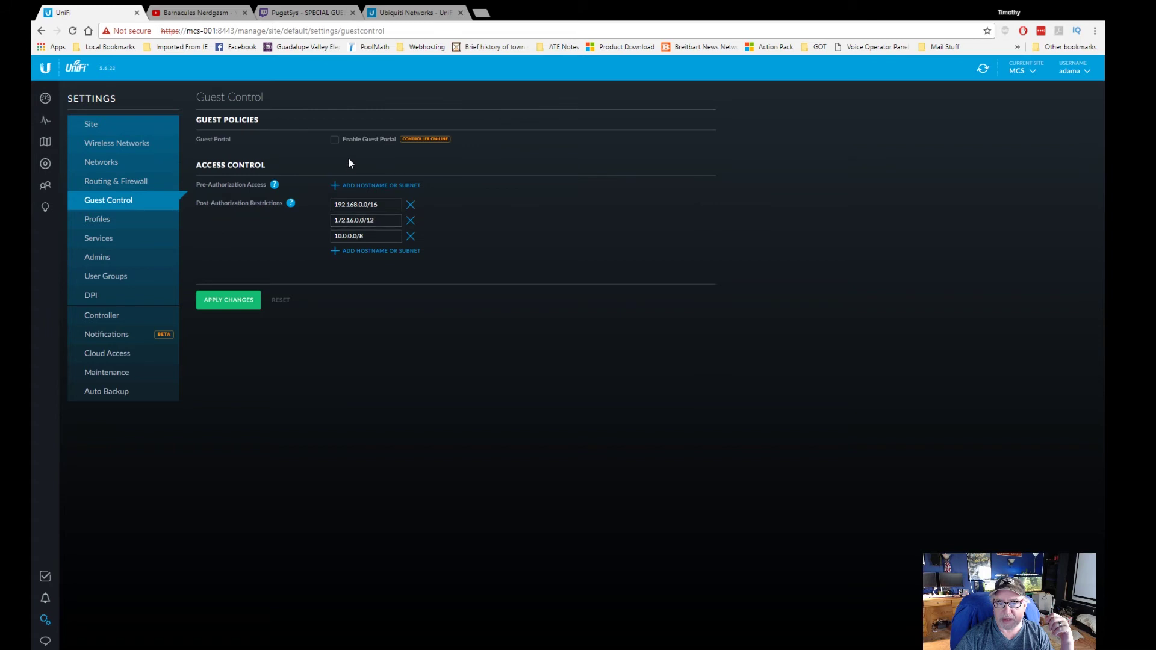
click(98, 229)
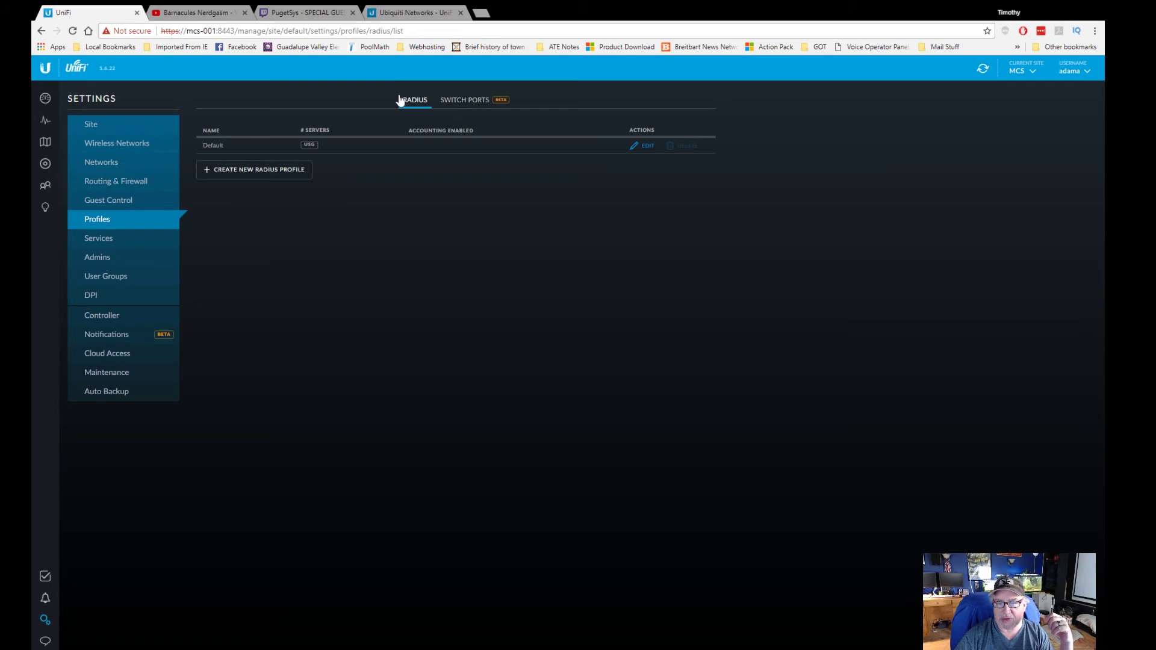
click(477, 101)
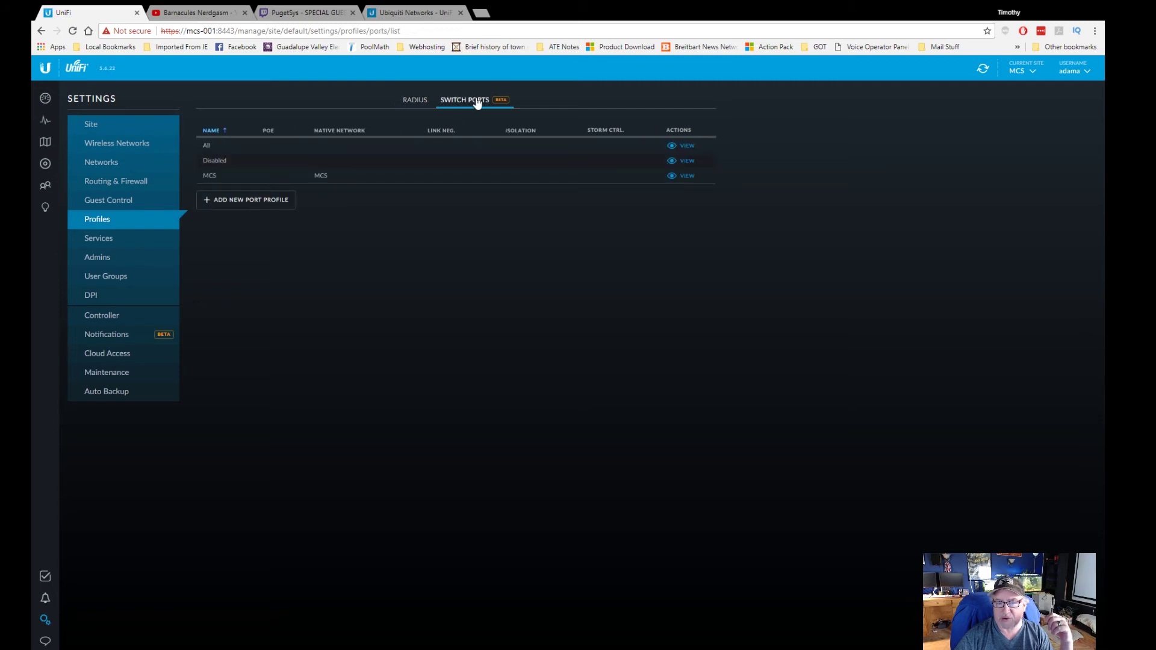
click(413, 103)
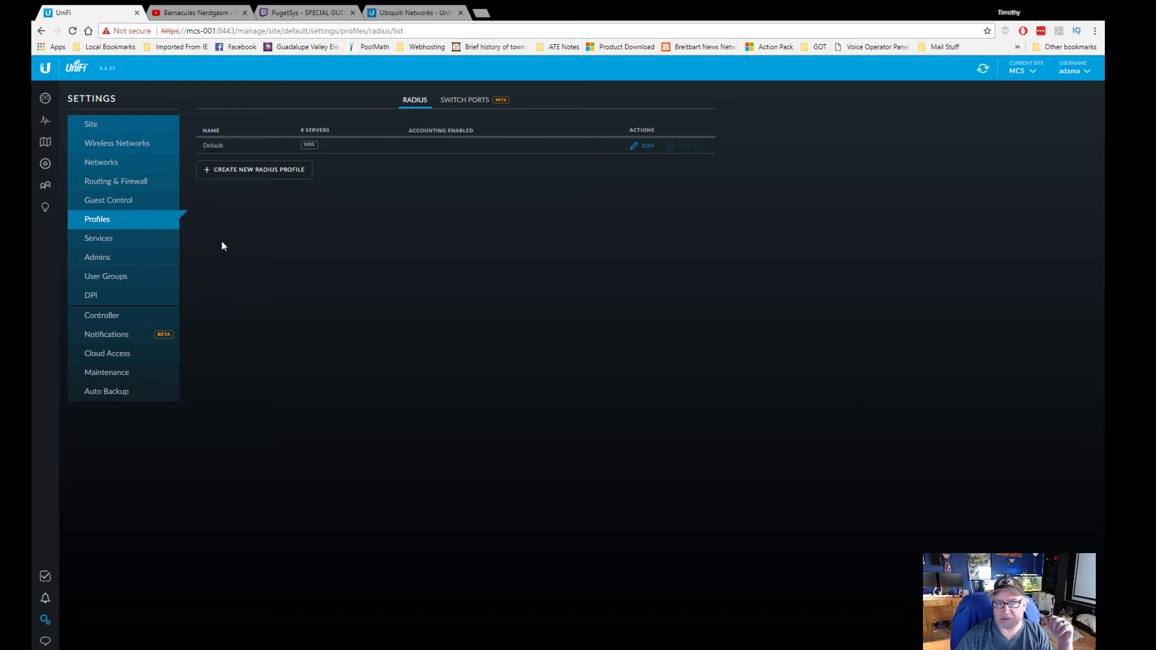
- Review the RADIUS, Hotspot 2.0, DHCP, dynamic DNS, mDNS, SIP, UPnP and NTP services, and open the admins list
click(105, 241)
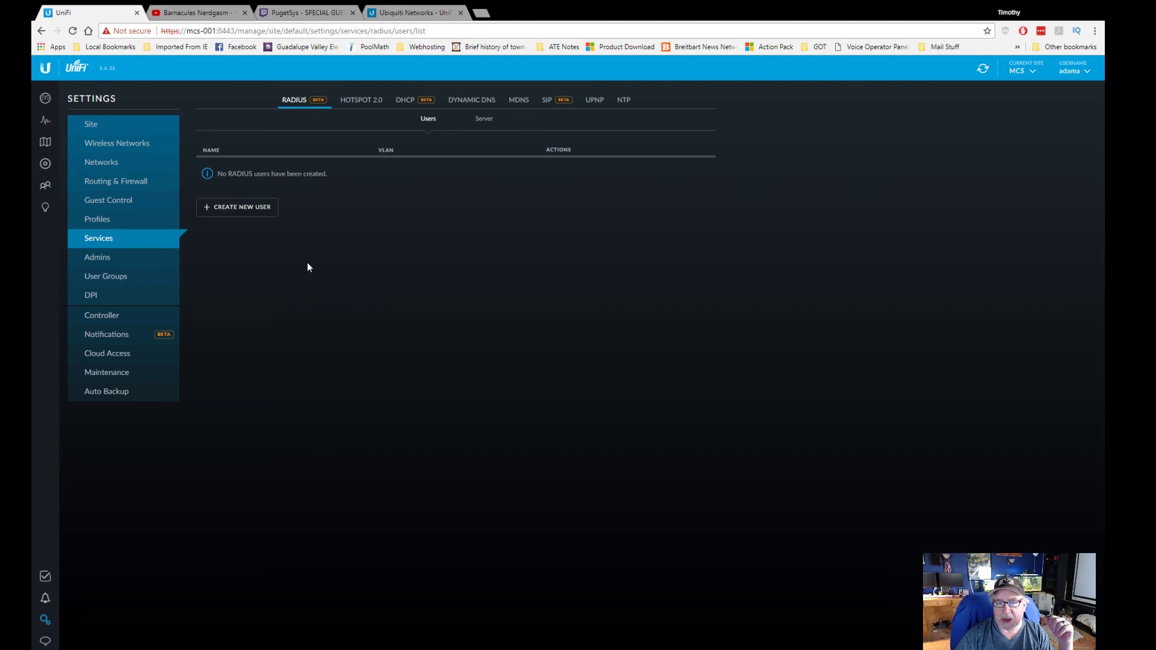
click(369, 104)
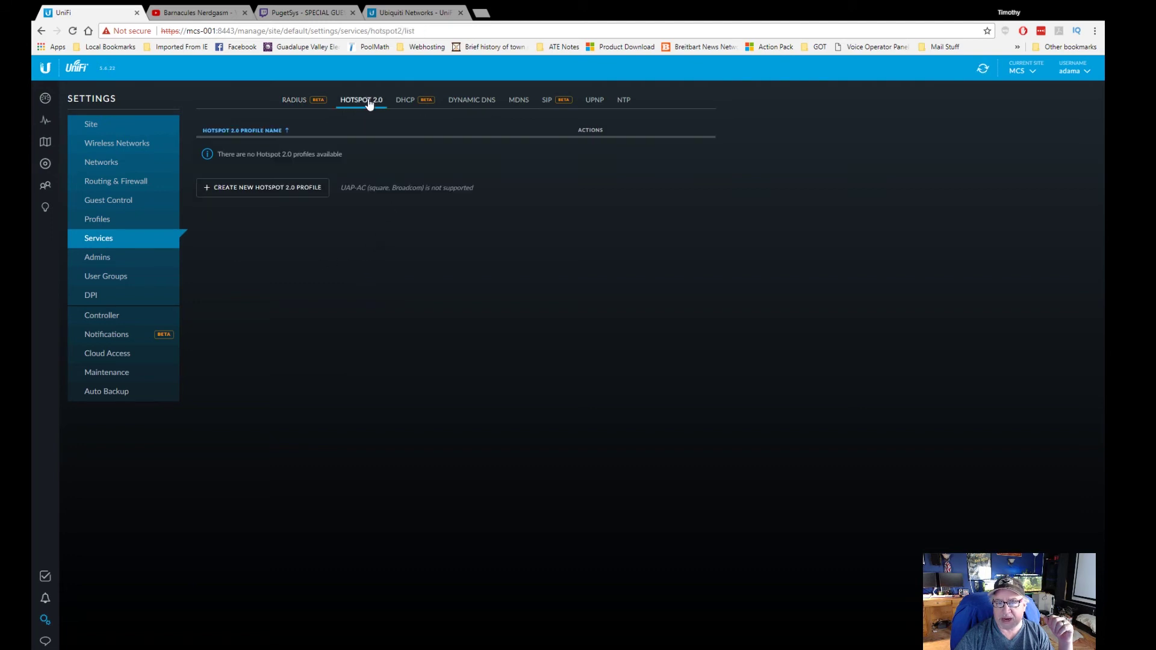
click(406, 103)
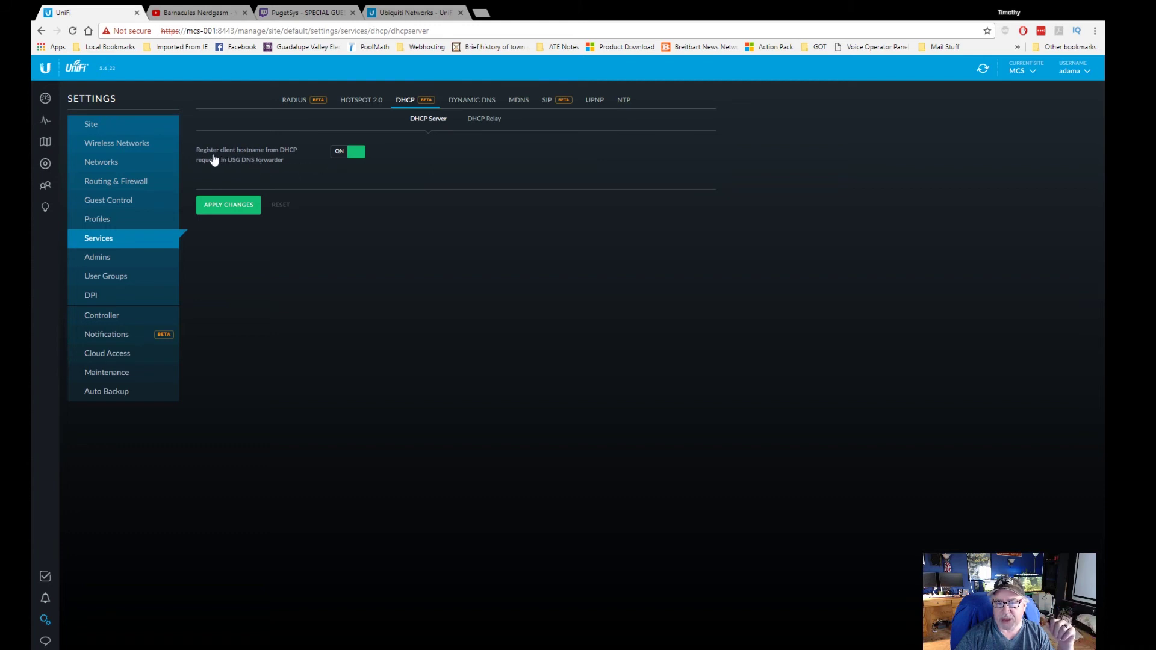
click(475, 100)
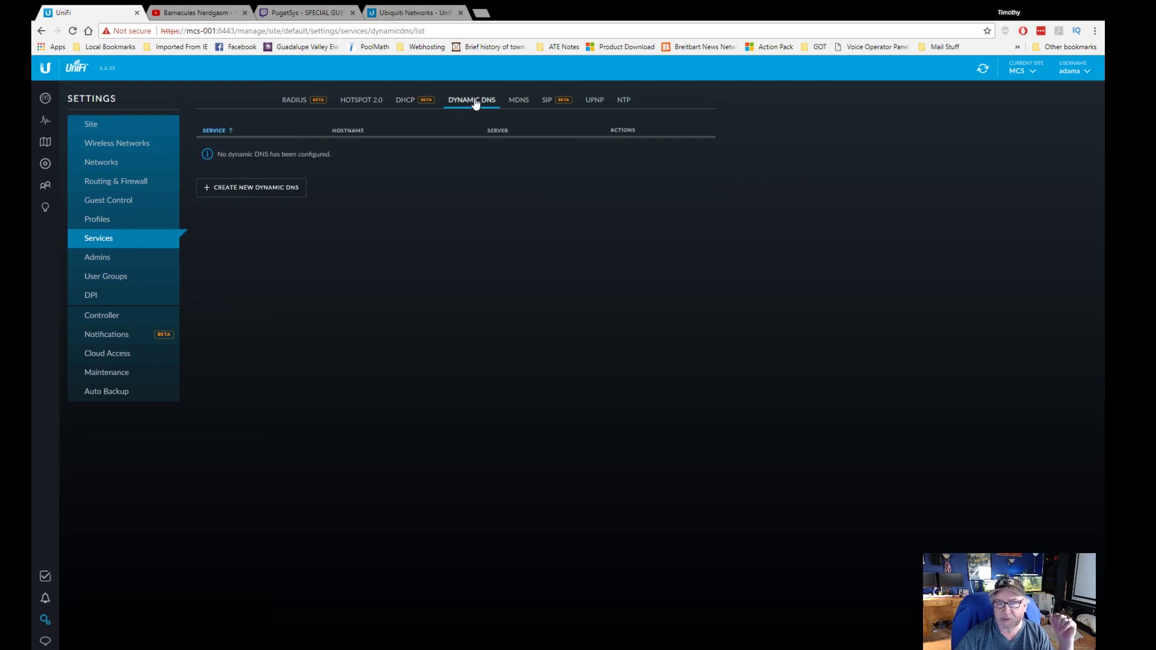
click(518, 101)
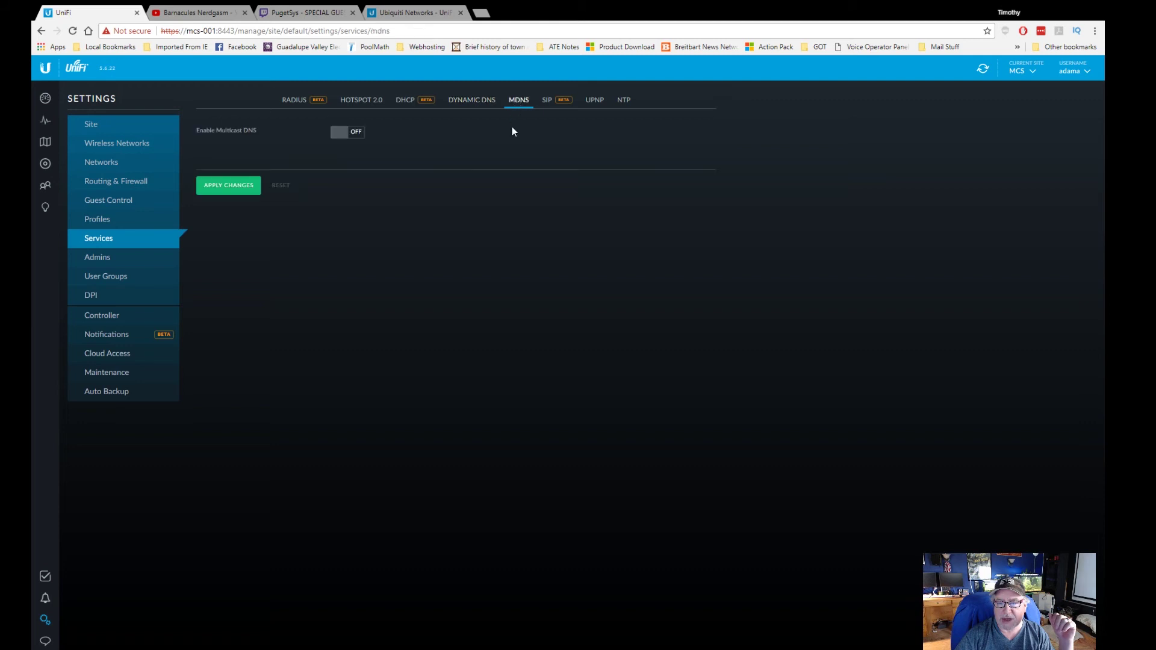
click(550, 107)
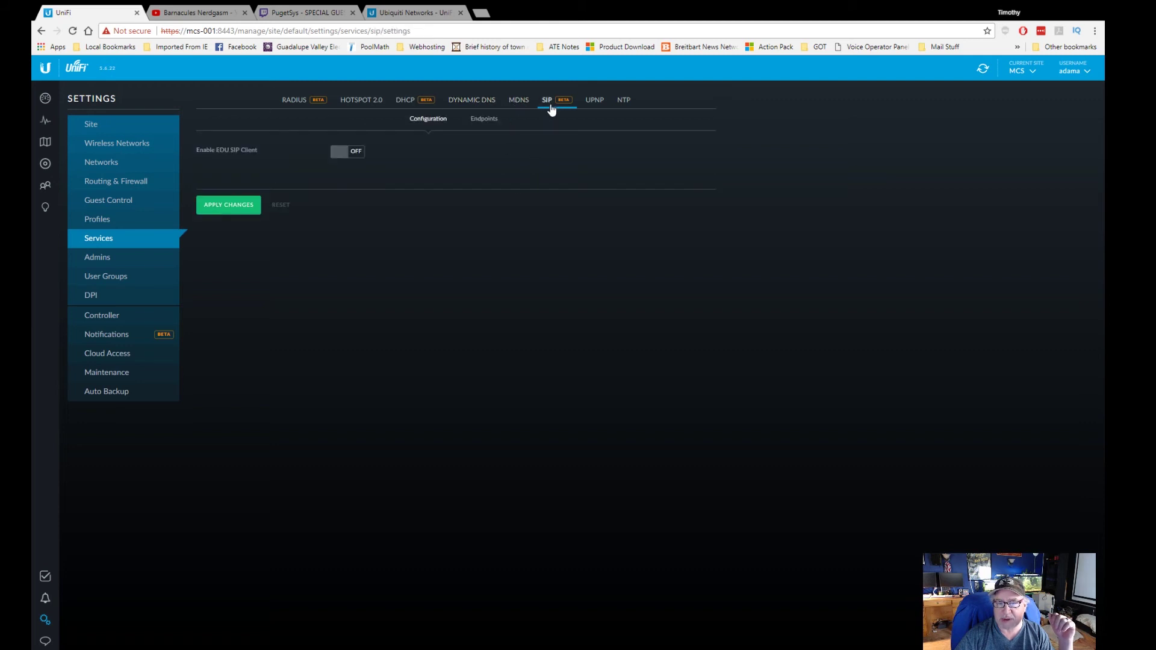
click(597, 103)
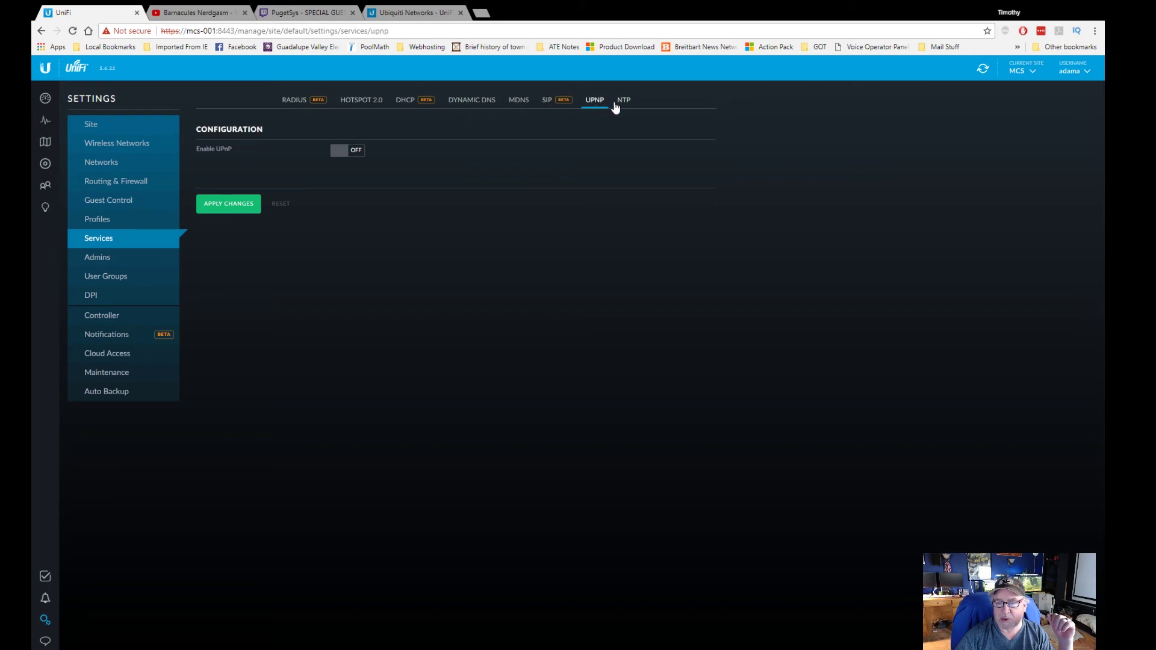
click(625, 106)
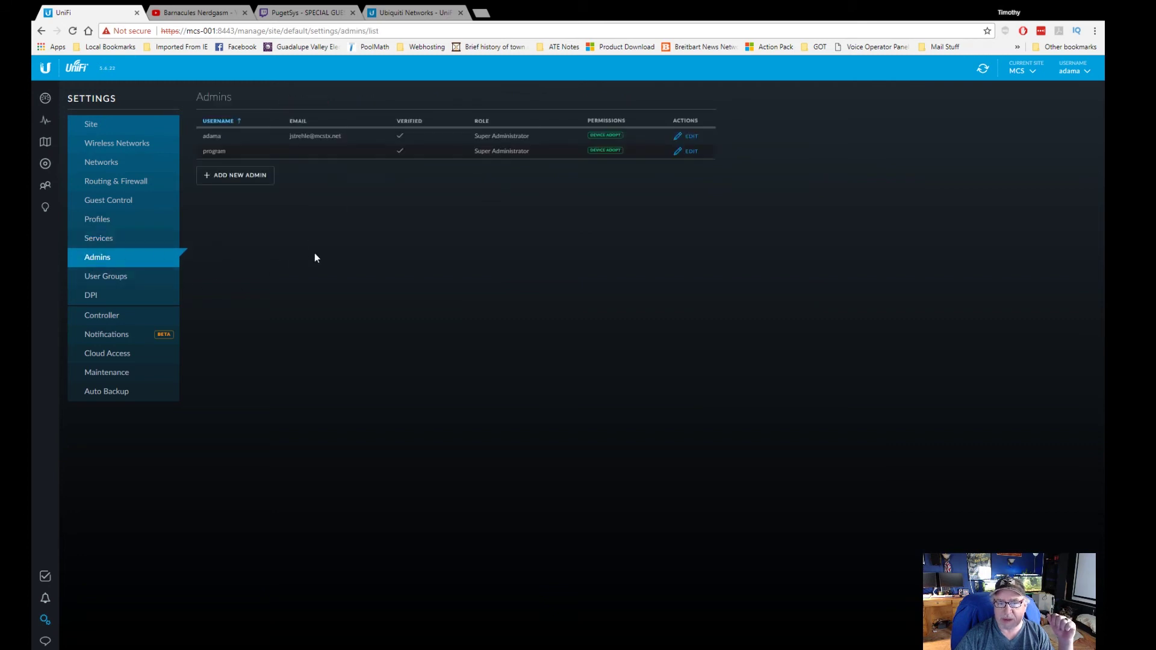
- Review the user groups and the DPI restriction assignments for networks, and open the controller settings
click(107, 278)
click(93, 296)
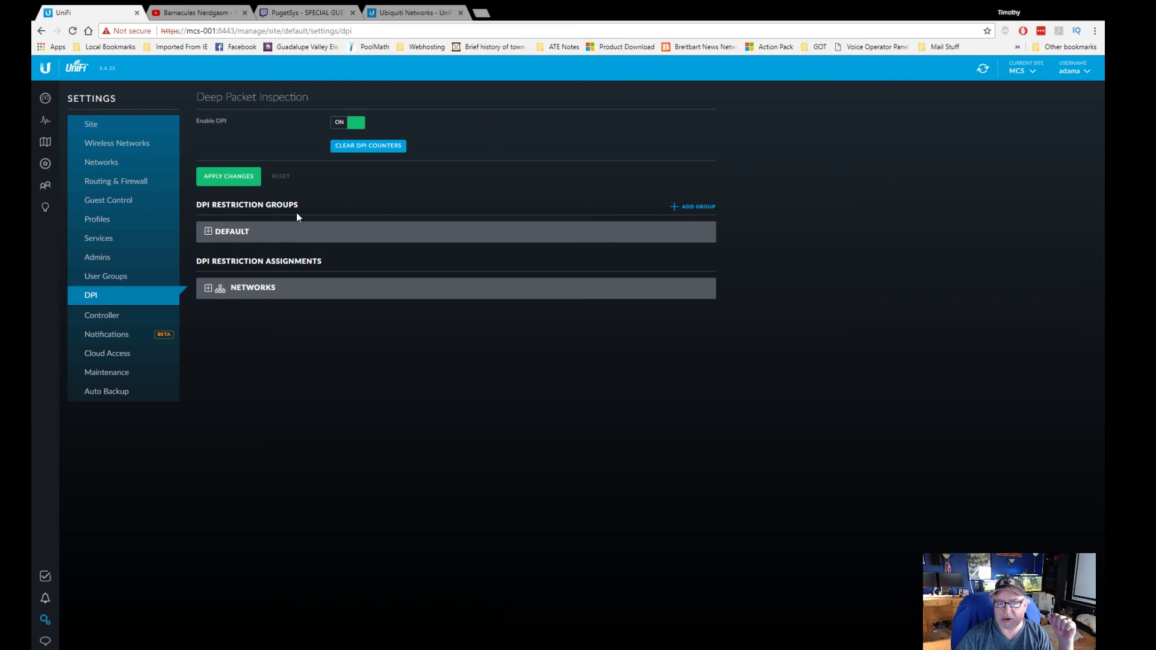
click(208, 289)
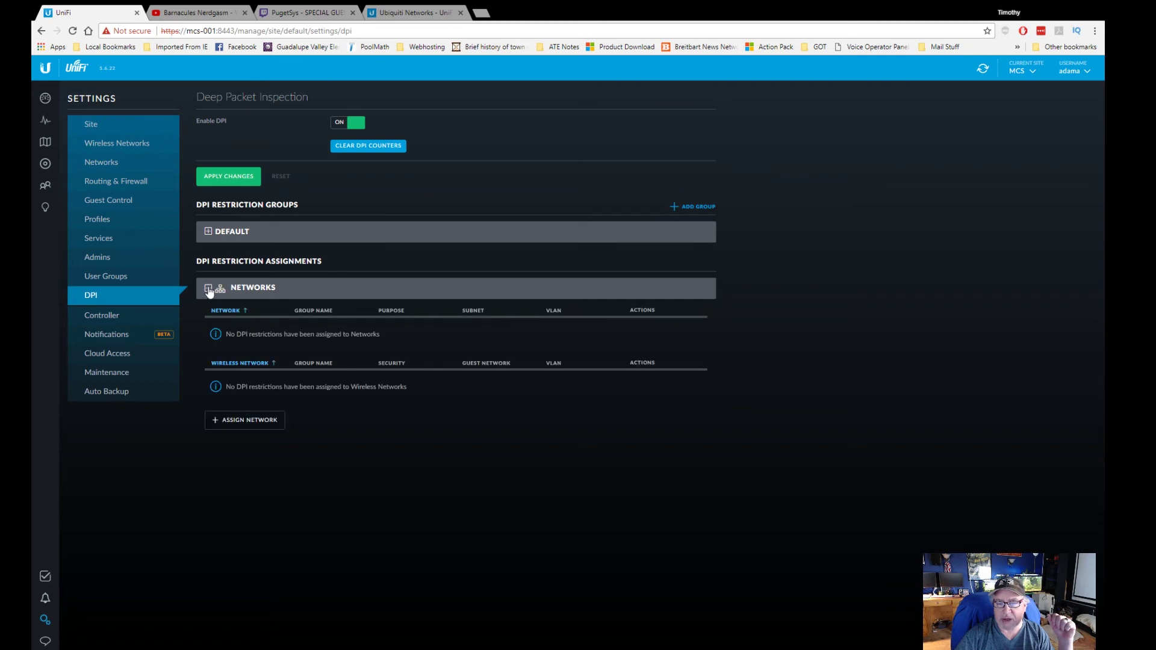
click(208, 289)
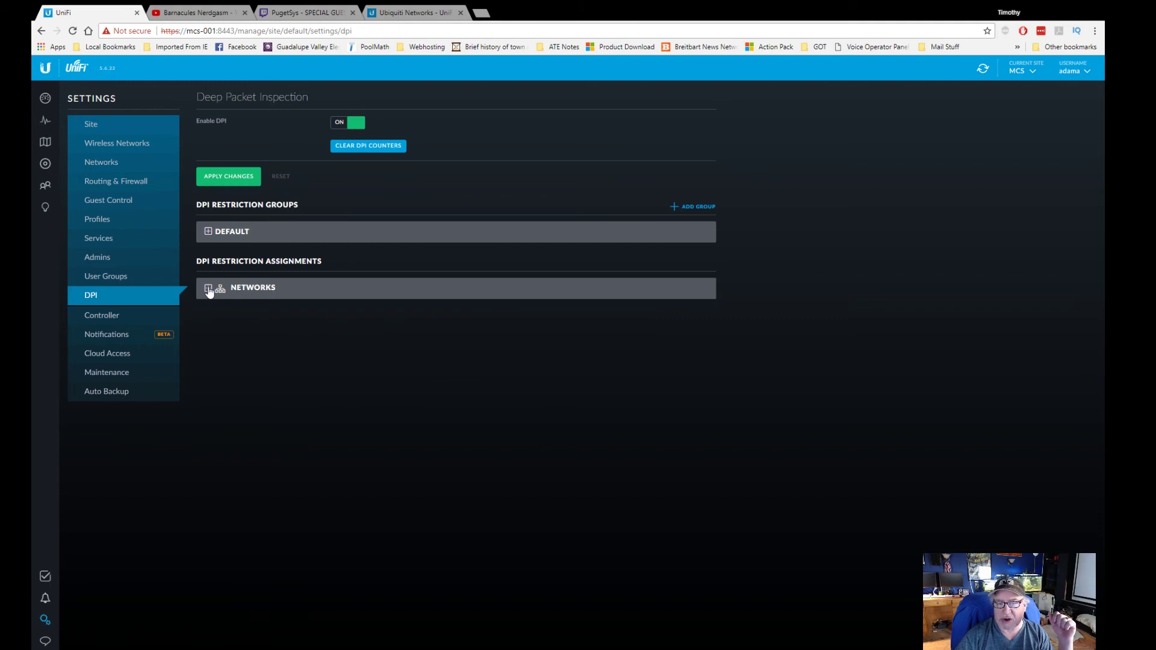
click(121, 318)
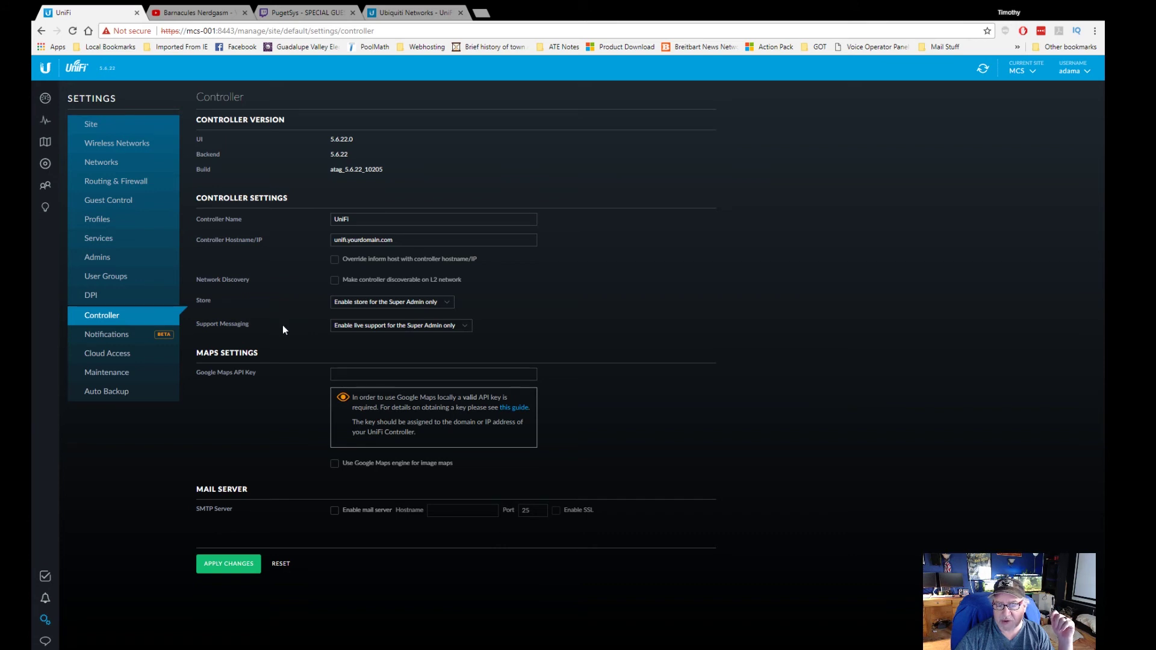
- Review the notification options for the AP, gateway, switch, client and hotspot events
click(143, 339)
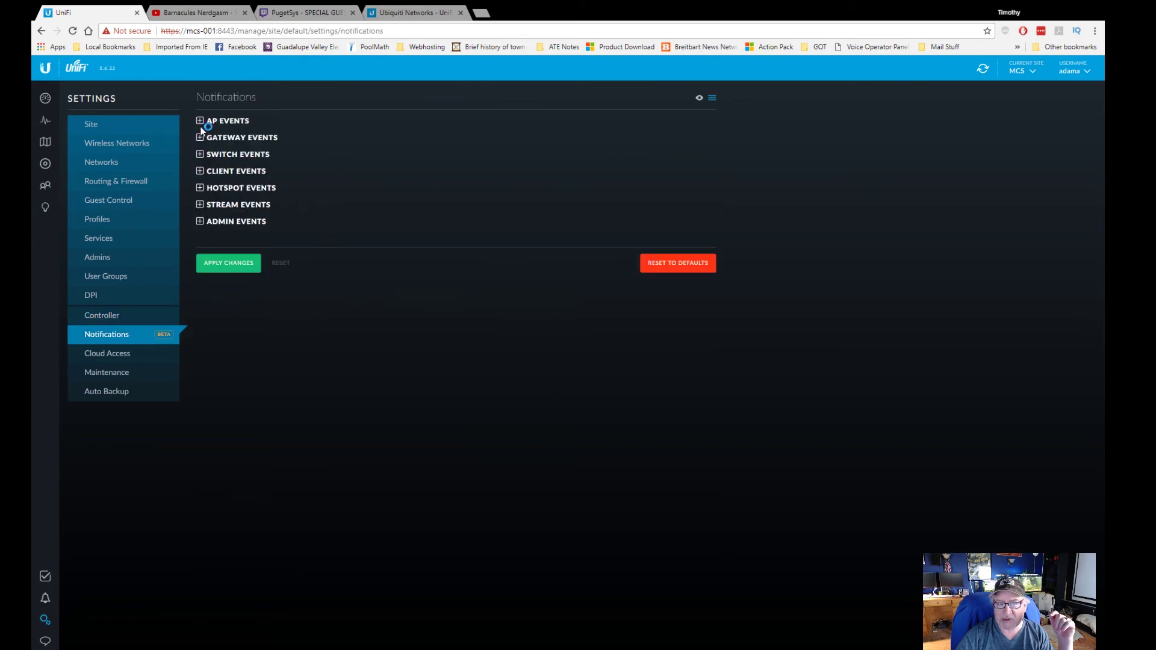
click(202, 122)
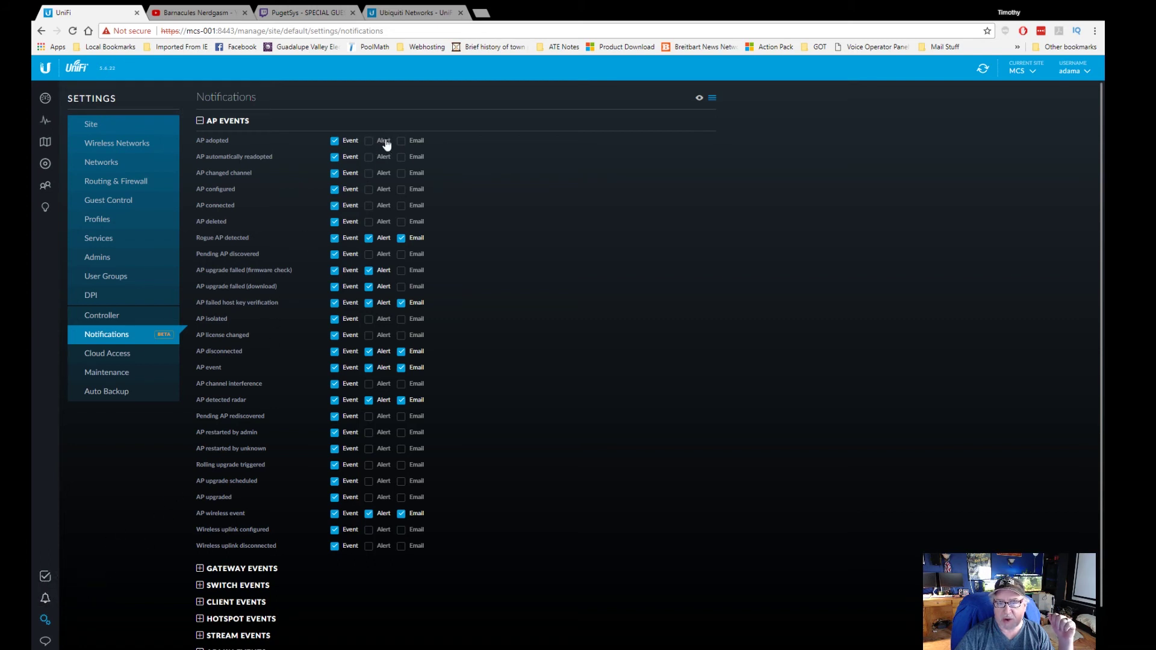
click(200, 121)
click(200, 138)
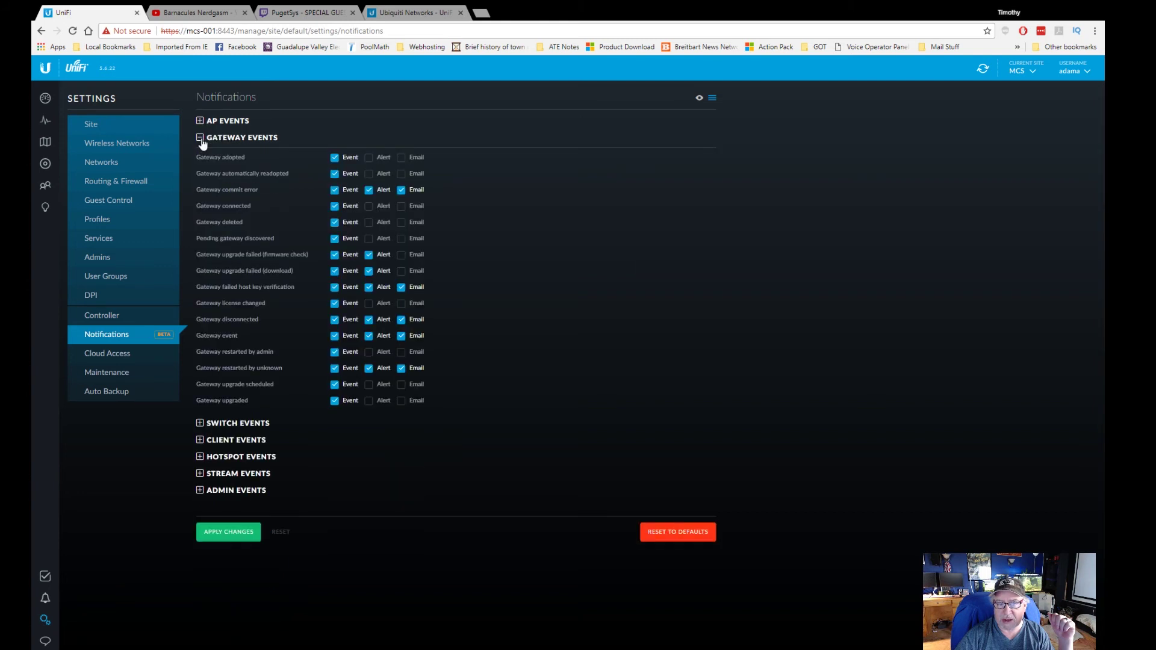
click(201, 139)
click(200, 155)
click(200, 156)
click(201, 172)
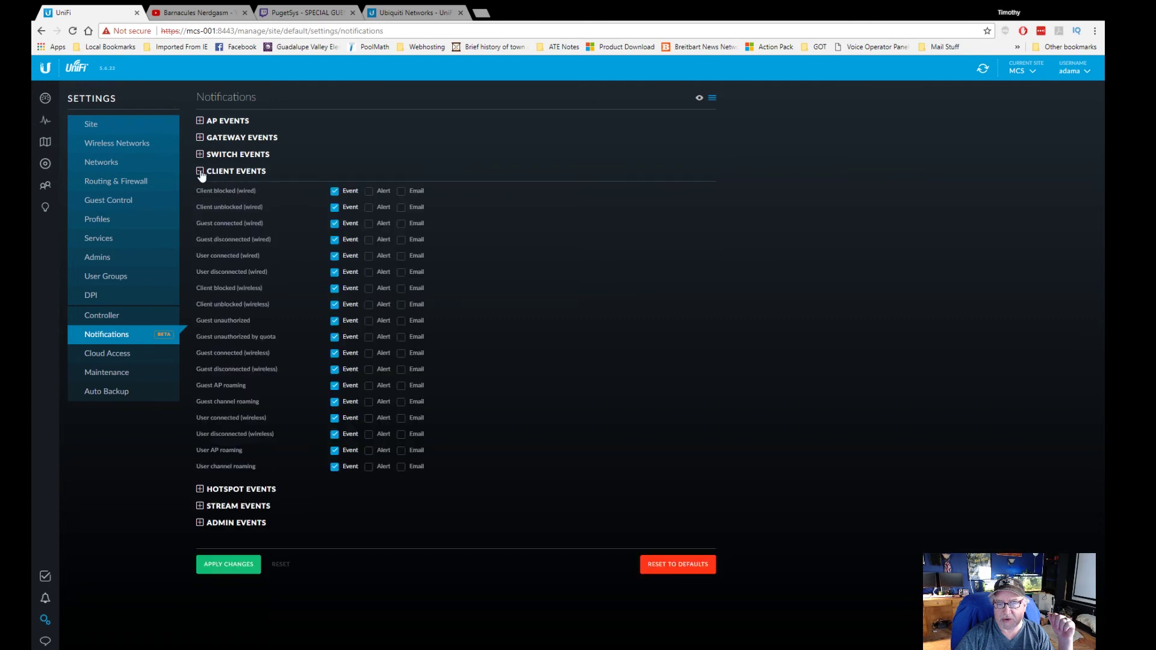
click(200, 172)
click(201, 189)
click(201, 188)
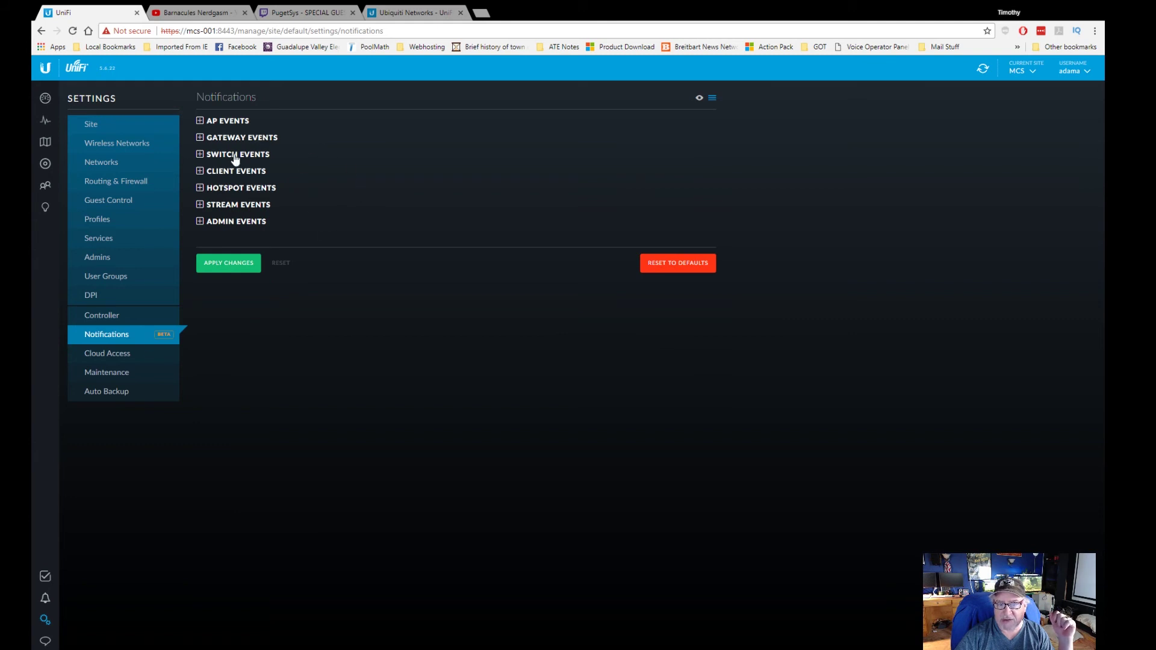
- Review the cloud access and maintenance settings, including the system config summary and the firmware section
click(106, 360)
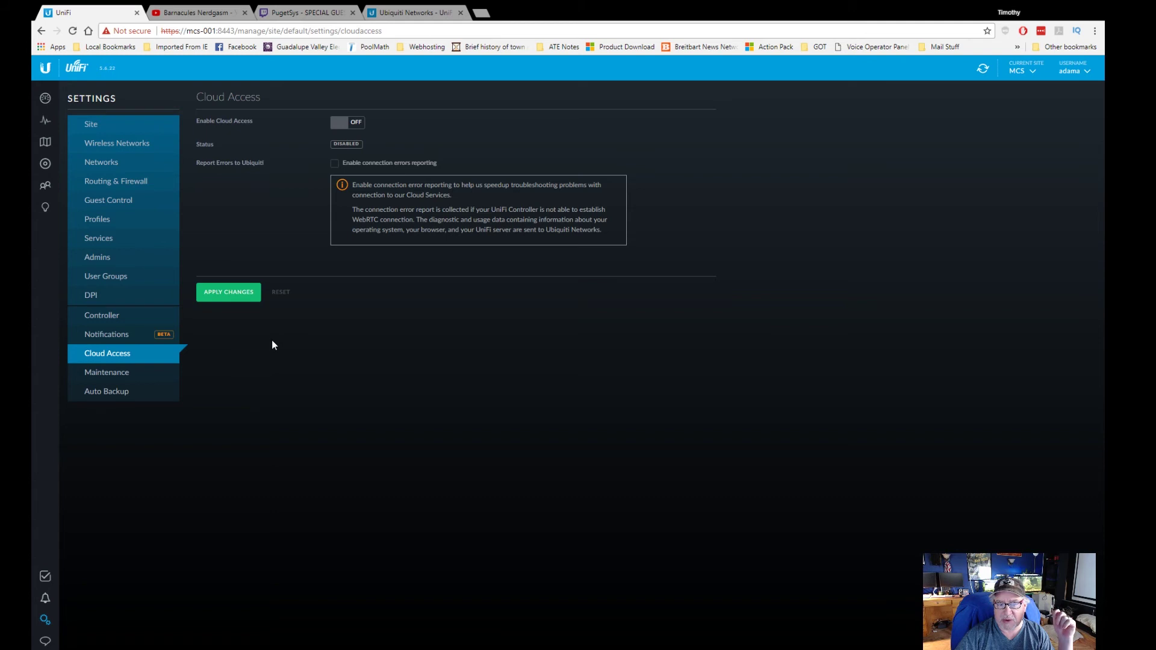
click(105, 375)
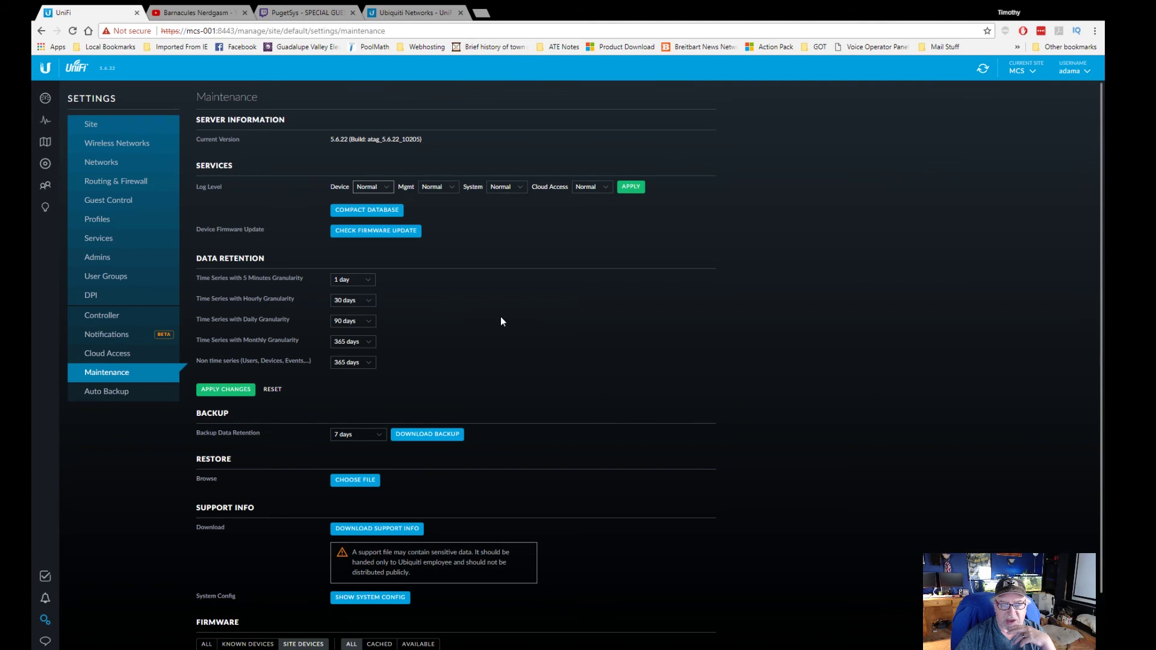
scroll(572, 325, down, 2)
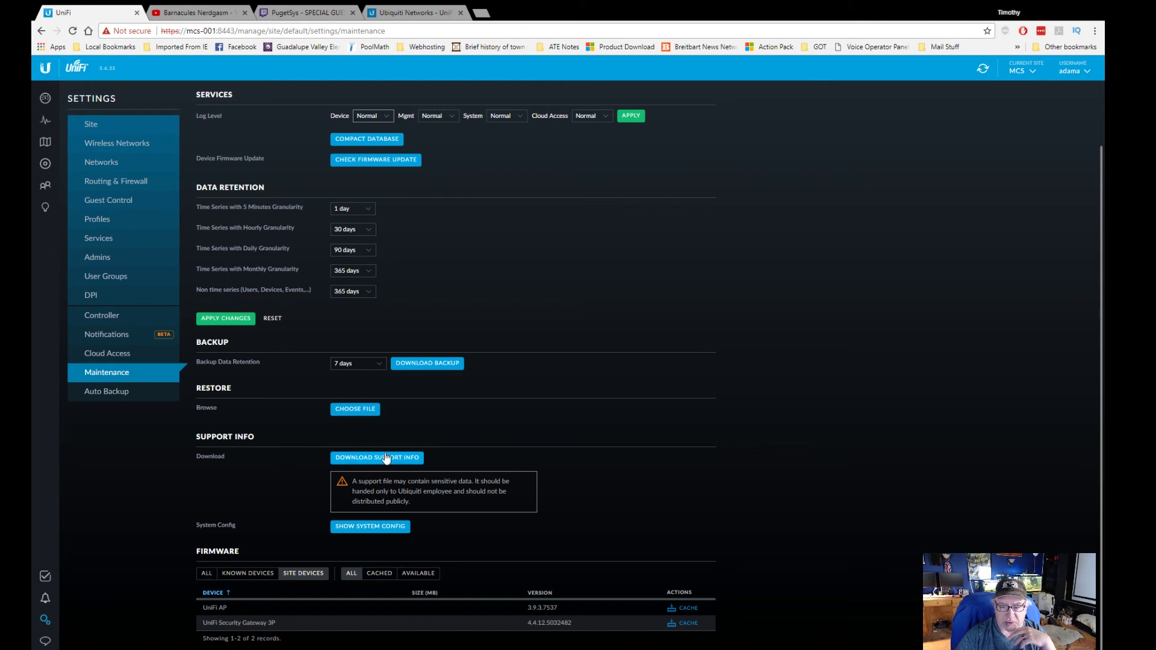
click(386, 527)
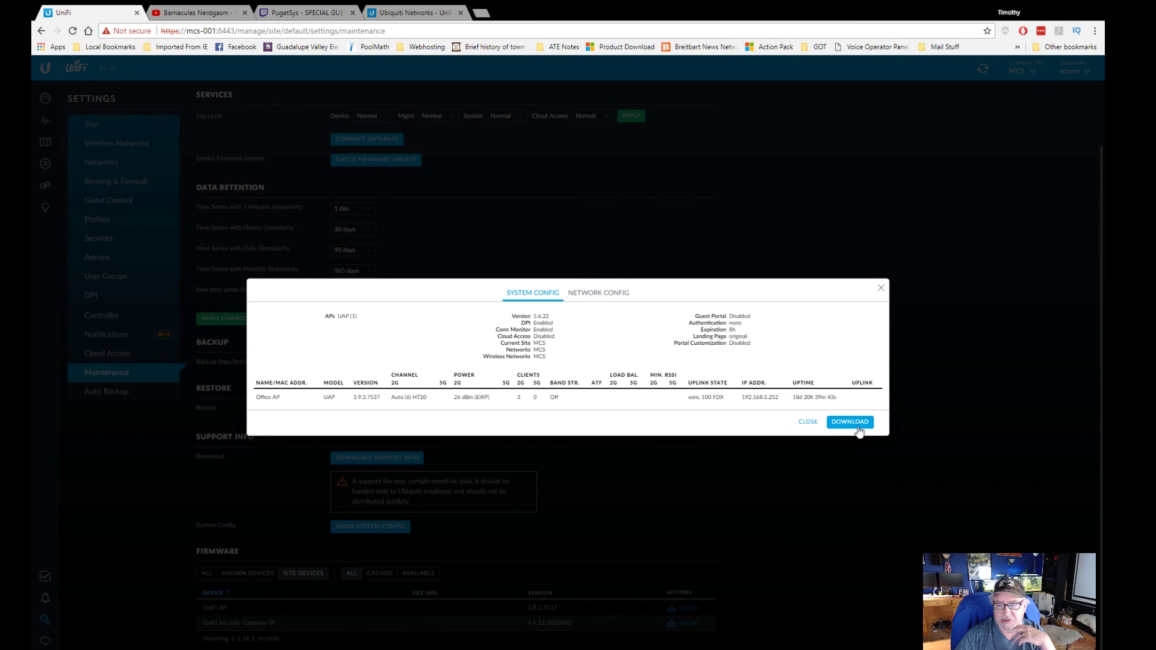
click(808, 422)
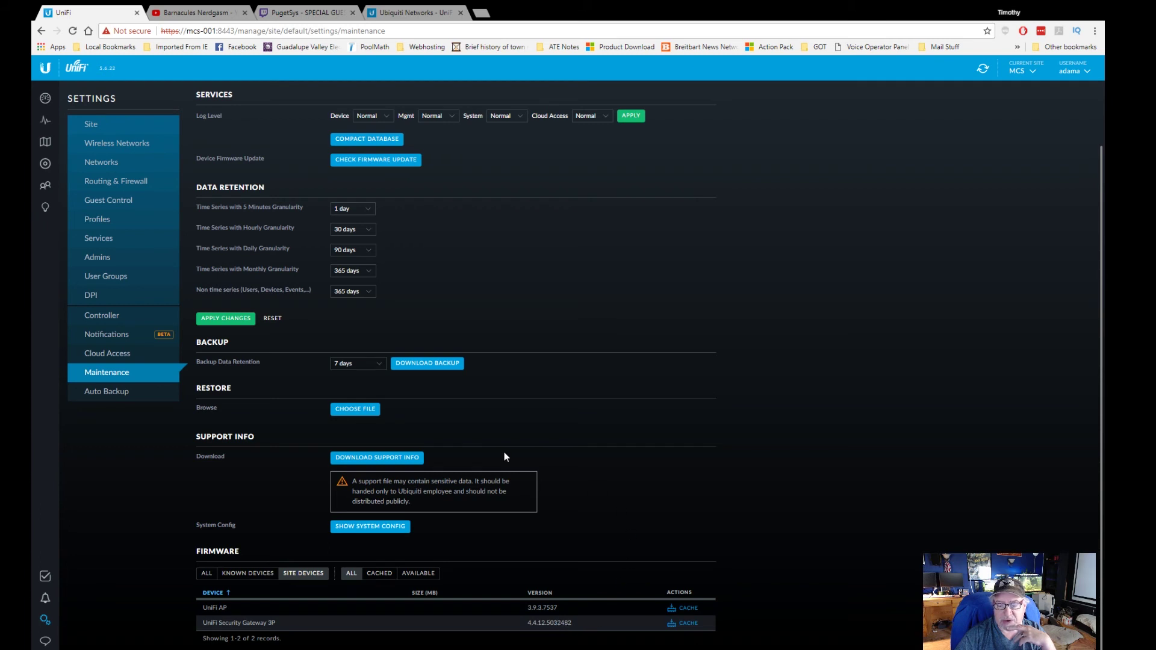
- Review the auto backup configuration, check the site settings, and return to the auto backup page
click(114, 397)
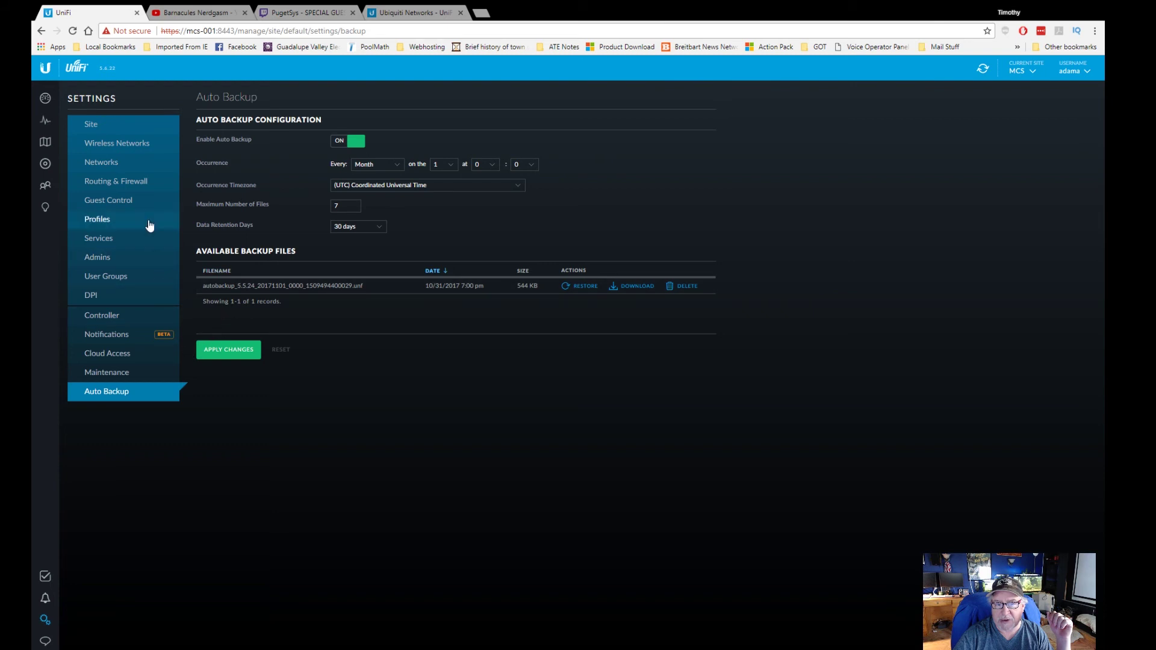
click(116, 127)
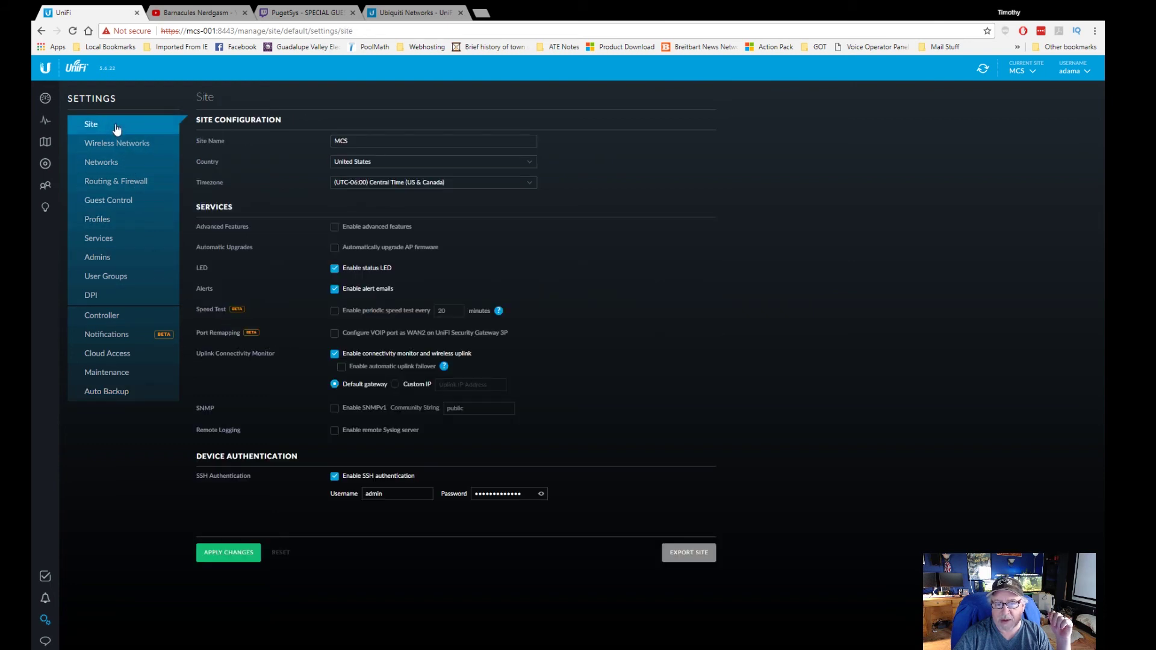
key(alt+Left)
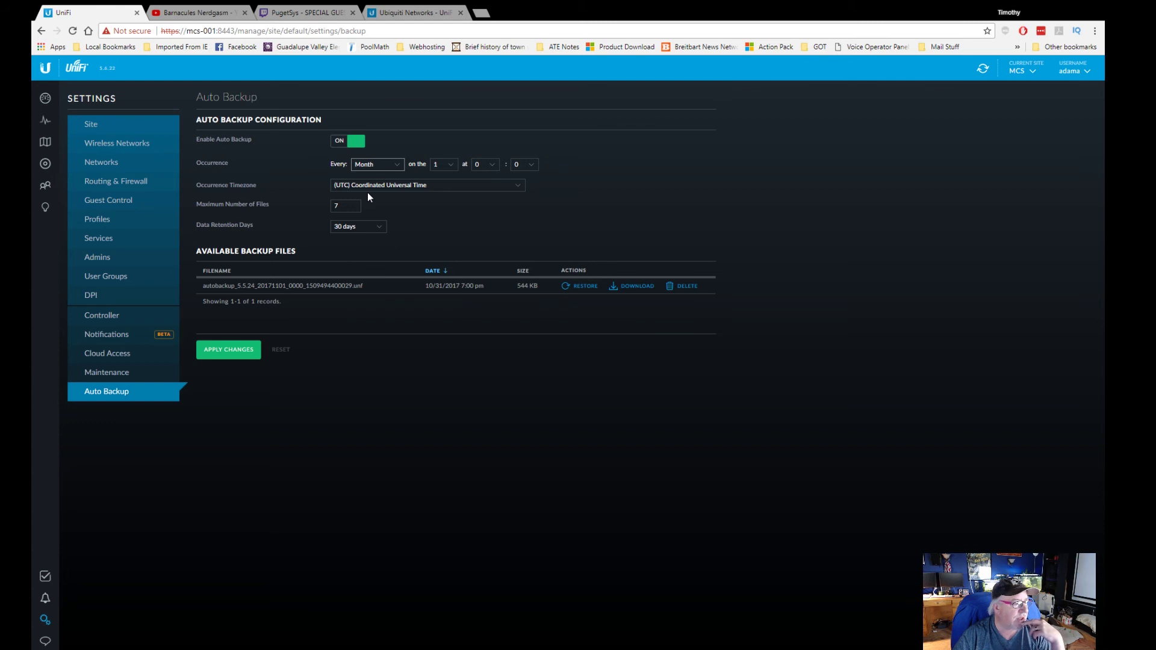
- Schedule the auto backup for every week on Sunday at 1:0 and apply the changes
key(d)
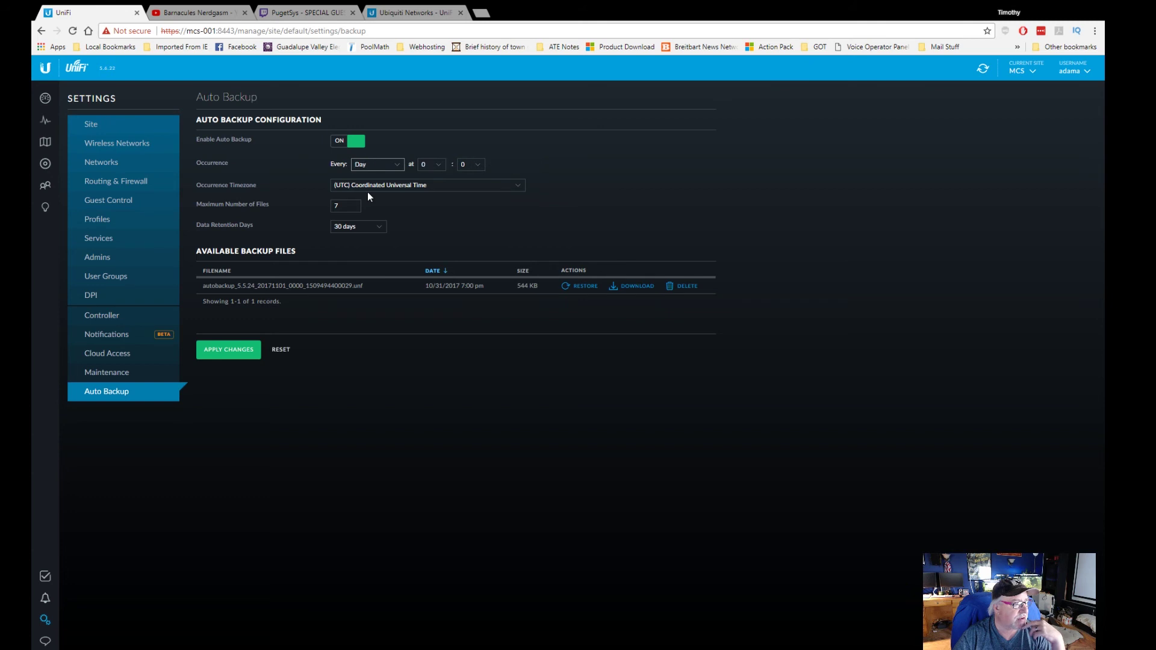
click(440, 168)
click(425, 183)
click(371, 205)
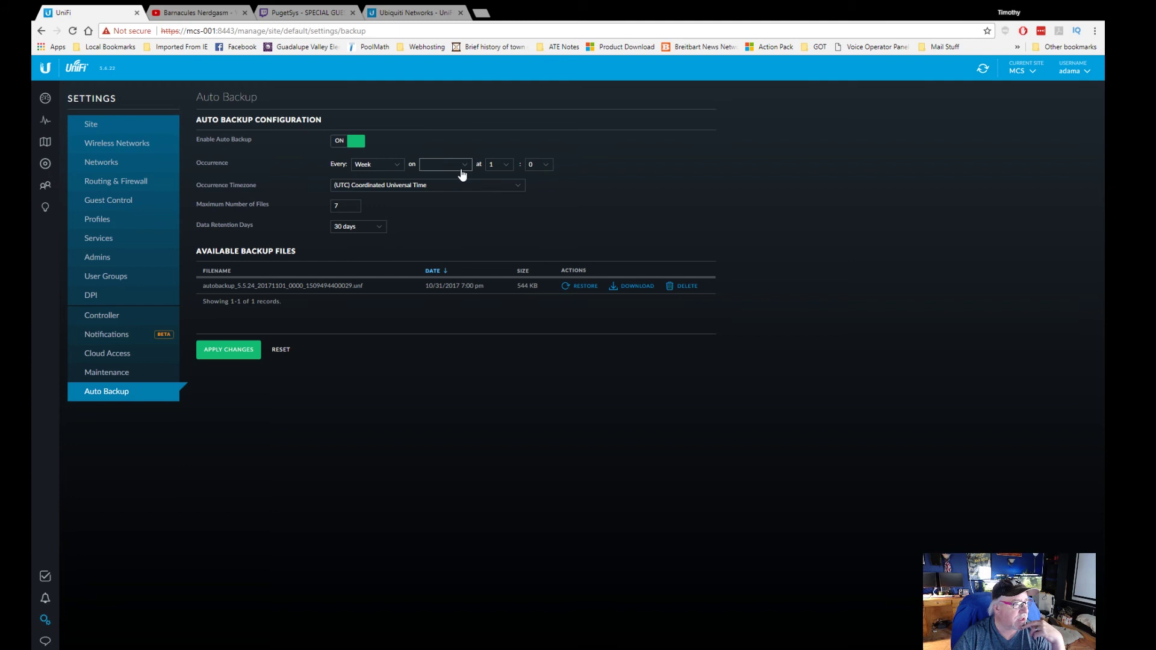
click(445, 189)
click(240, 353)
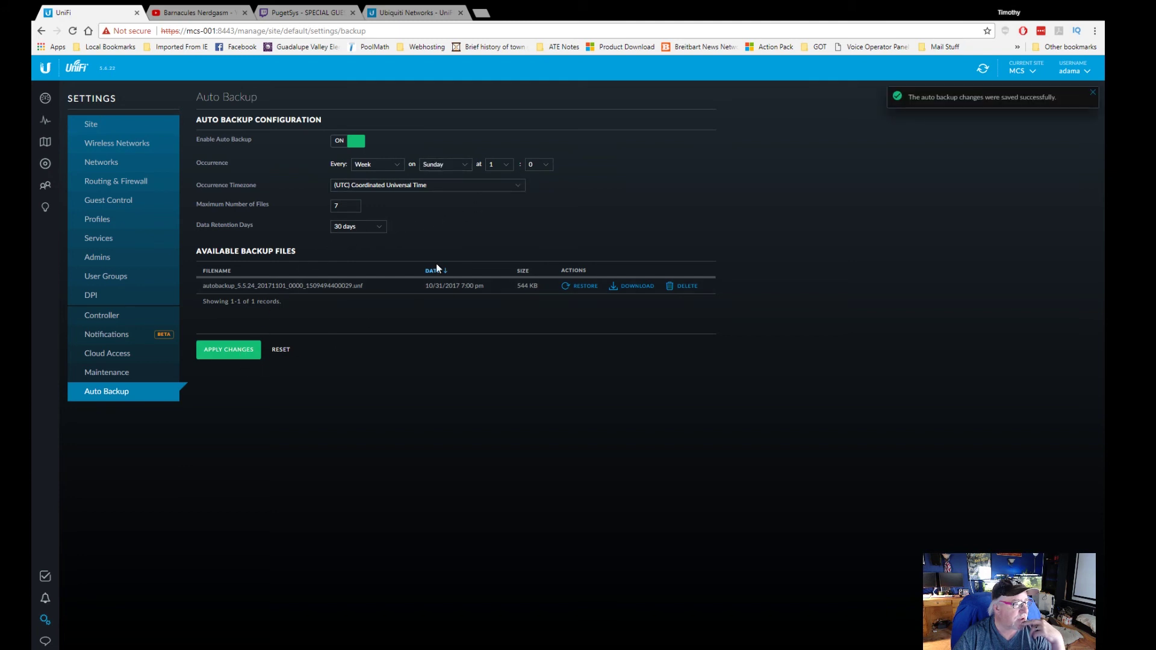